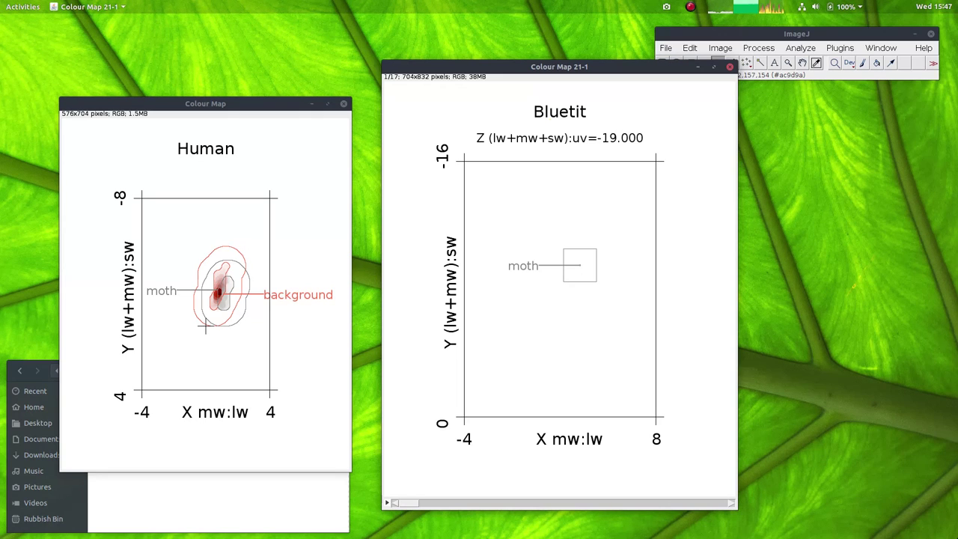
Step: Examine the Human colour map and browse the Bluetit colour map's slices up to the one at Z = -4.000
click(255, 109)
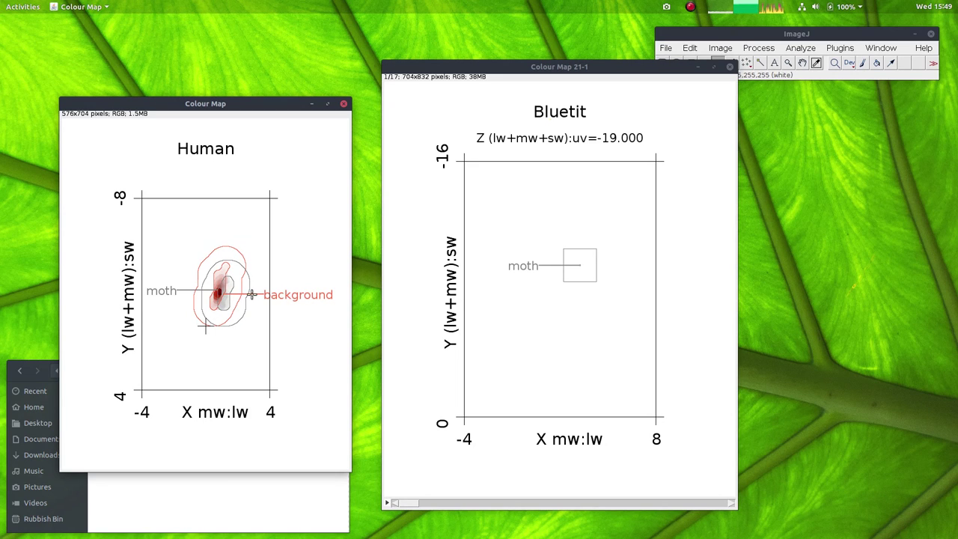
click(541, 67)
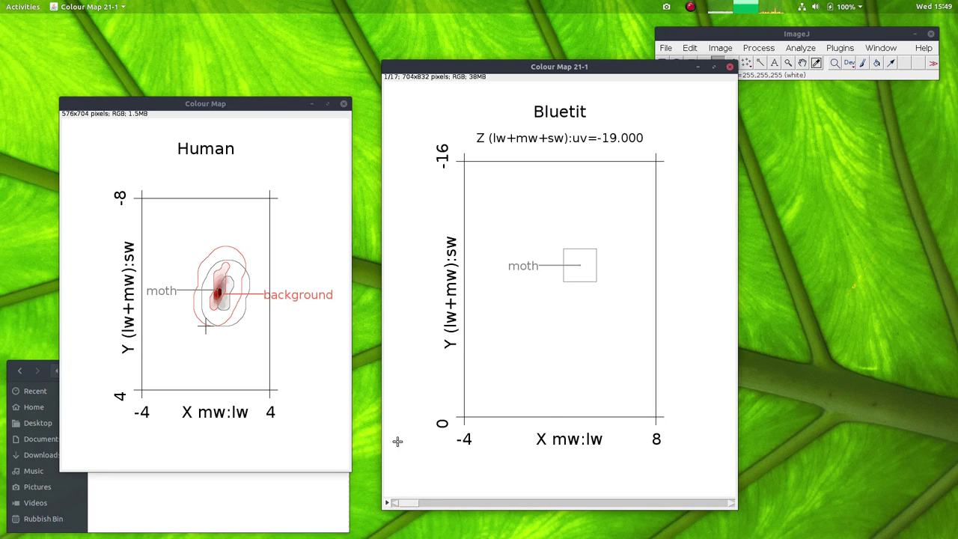
click(388, 503)
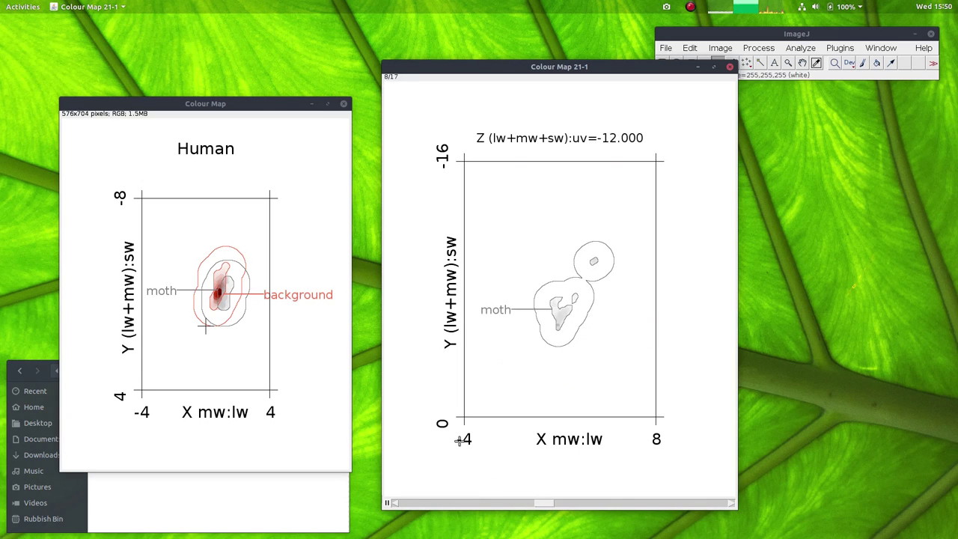
click(386, 503)
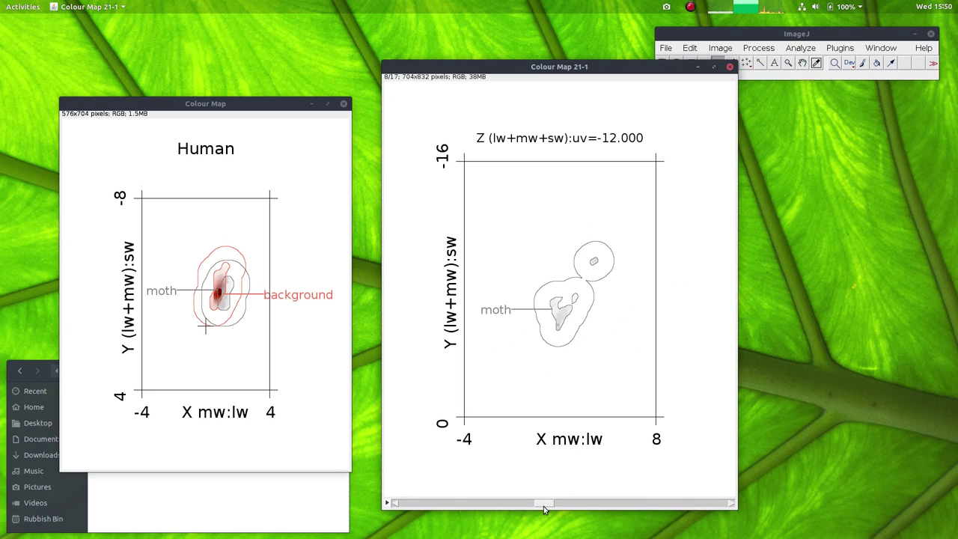
drag(545, 503, 704, 502)
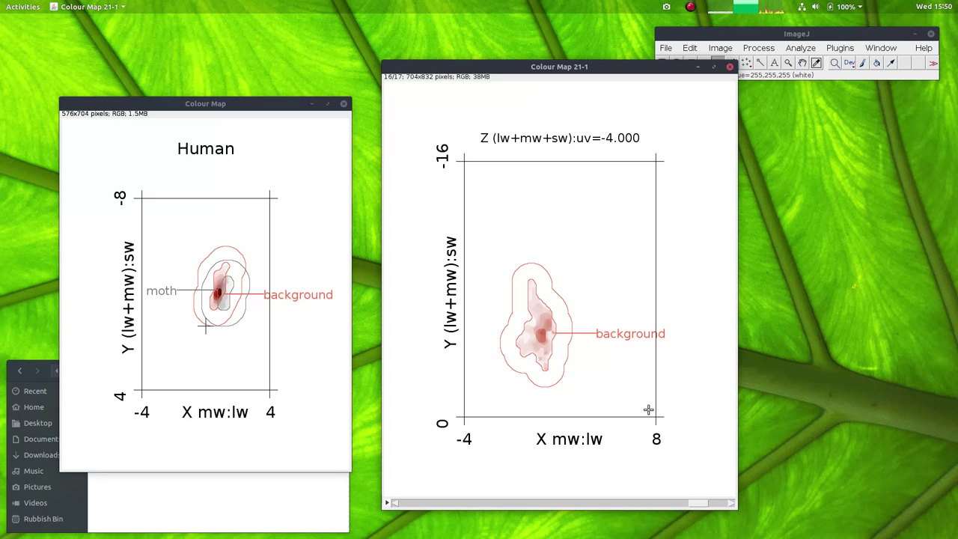
Step: Close the Human and Bluetit colour maps without saving changes
click(344, 103)
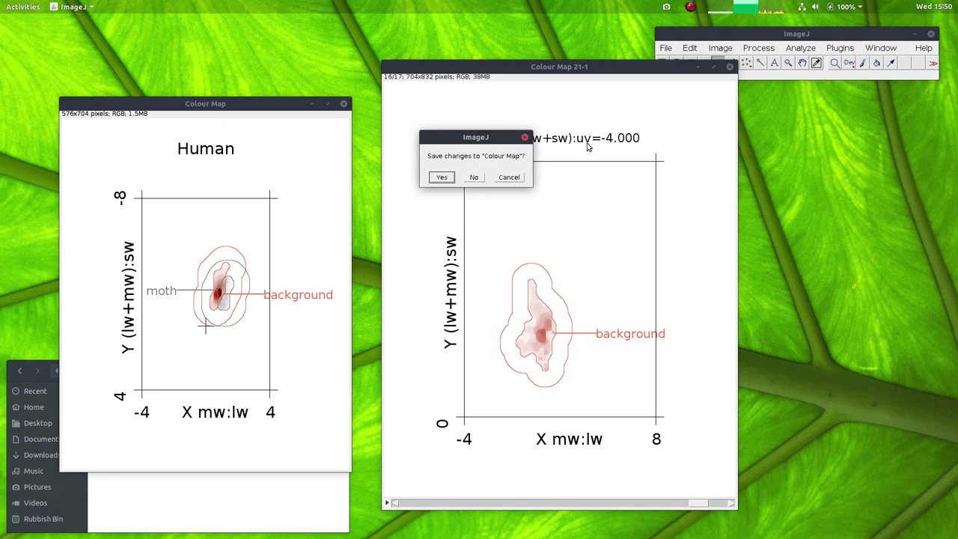
click(473, 177)
click(729, 67)
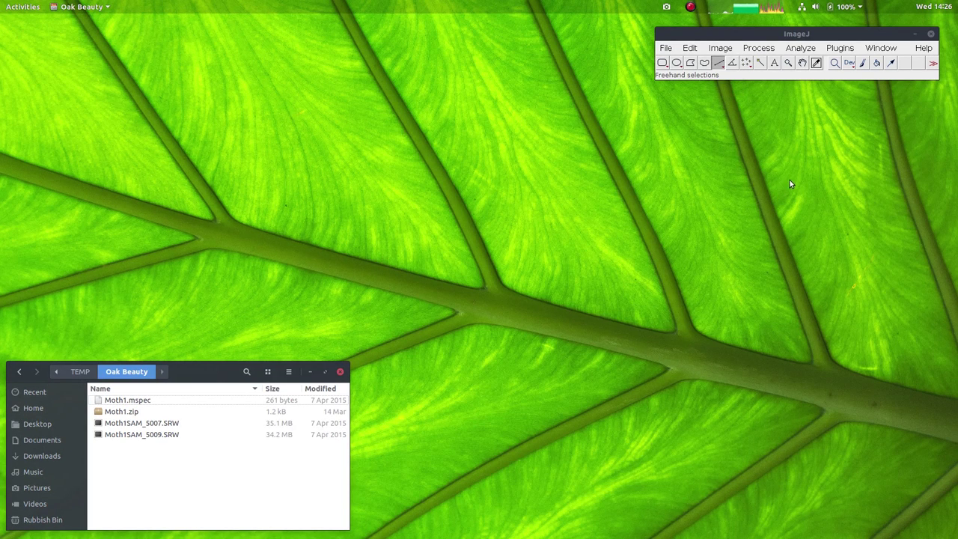
Step: Load the multispectral image Moth1.mspec as a Linear Normalised Reflectance Stack
click(842, 49)
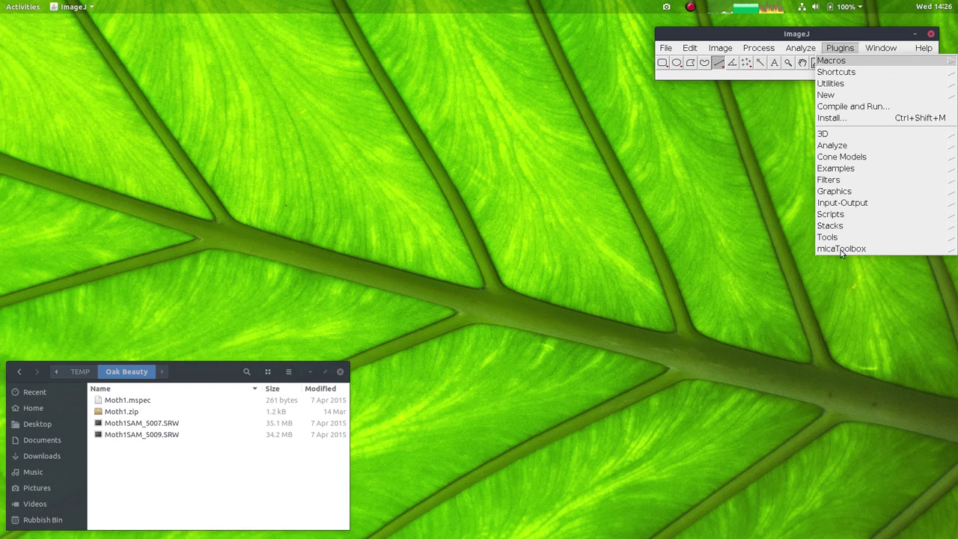
mouse_move(841, 253)
click(839, 272)
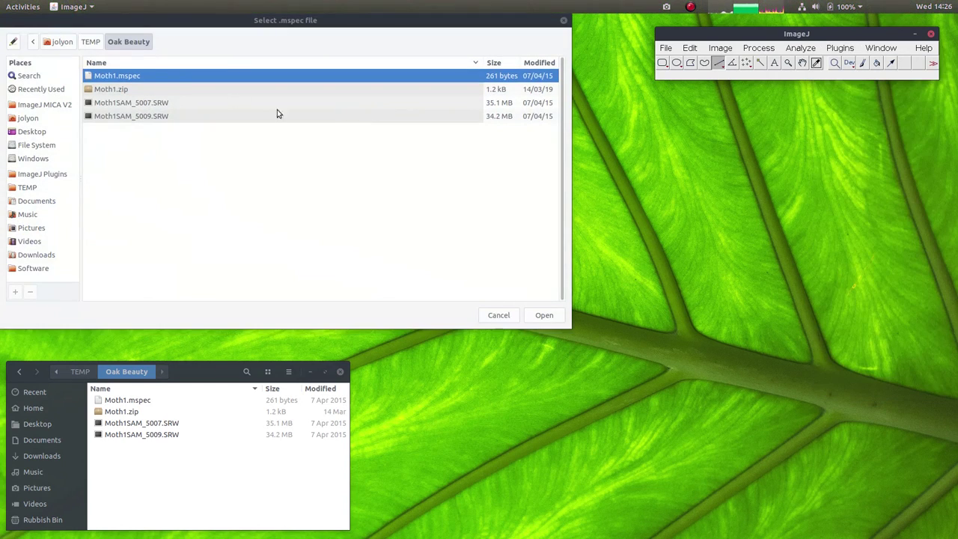
double_click(116, 77)
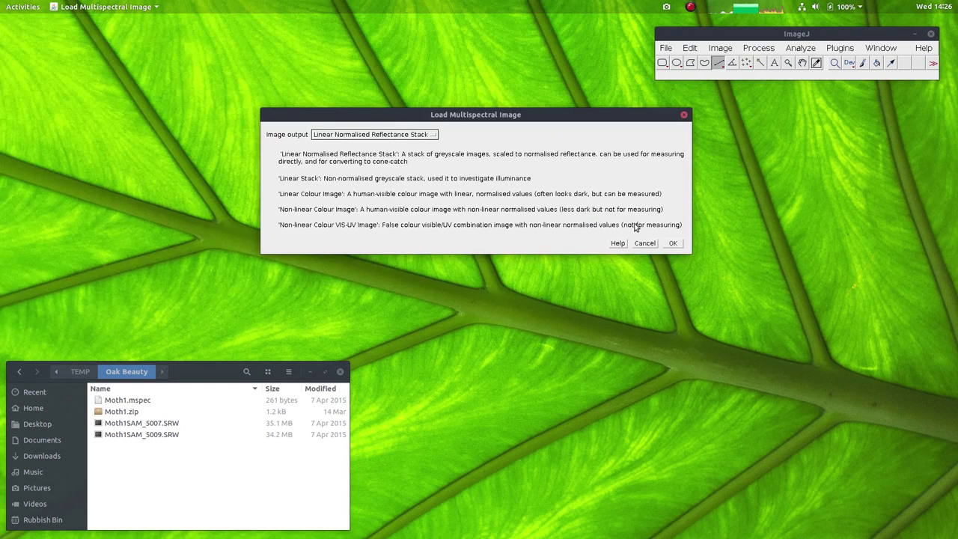
click(673, 244)
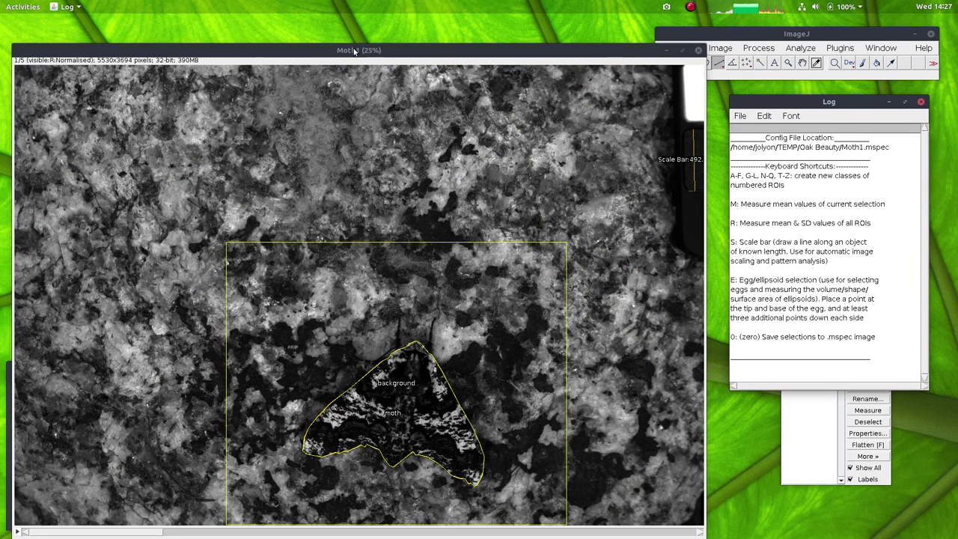
drag(355, 50, 356, 49)
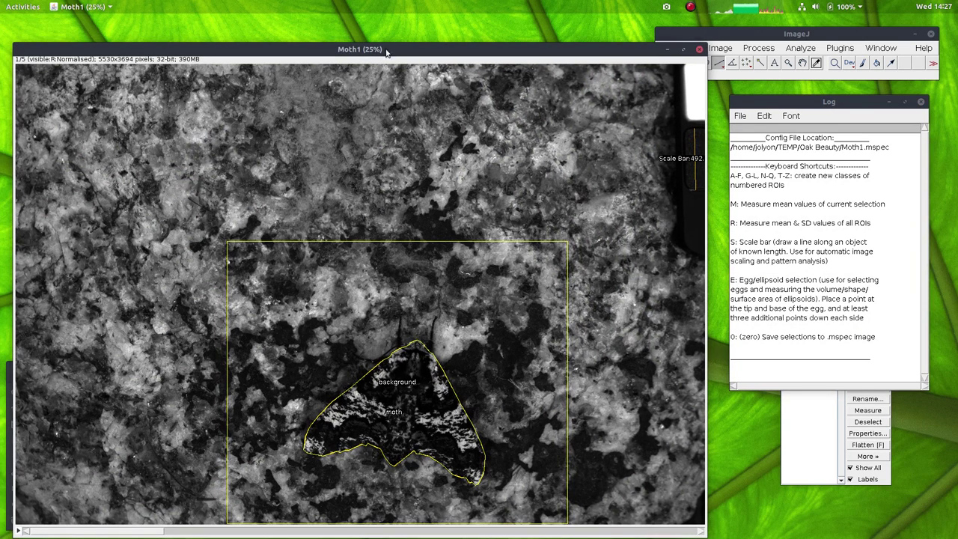
Step: Convert the moth image to cone catch with the Samsung NX1000 Nikkor EL 80mm D65 to Human D65 model, replacing negative values with 0.001
click(837, 48)
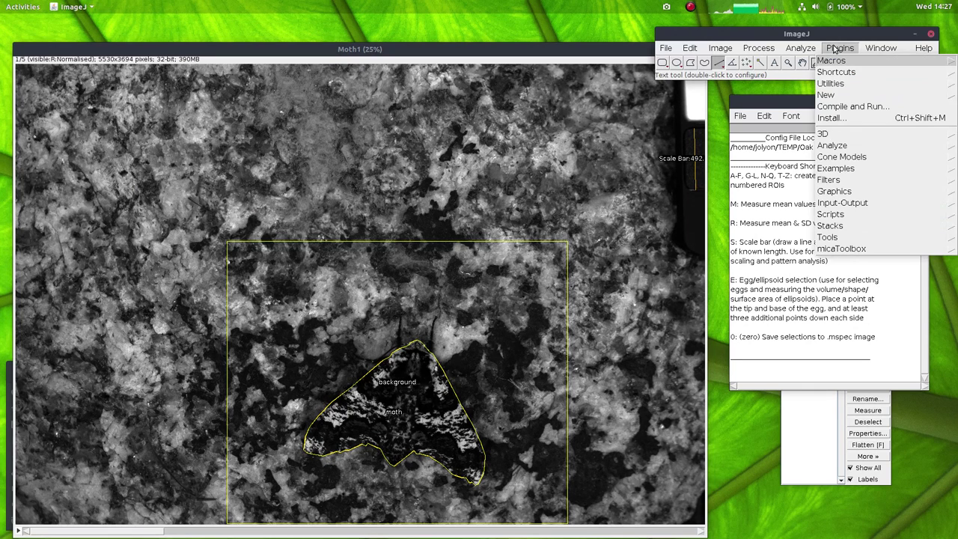
mouse_move(830, 253)
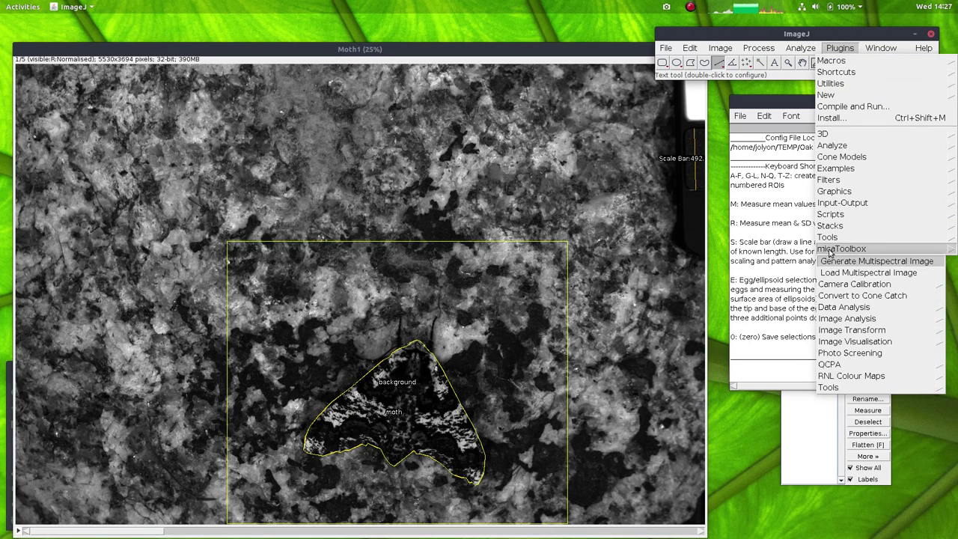
click(839, 296)
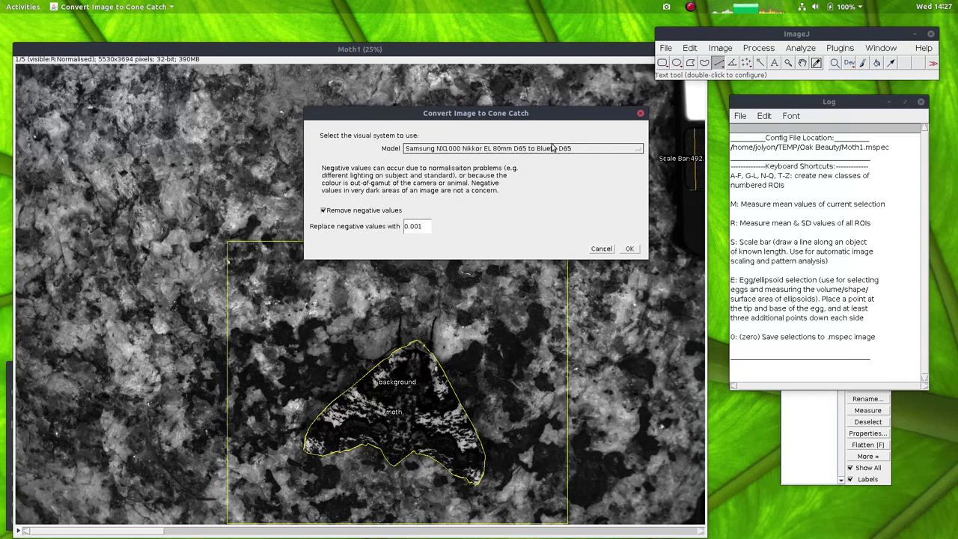
click(592, 150)
click(563, 178)
click(628, 250)
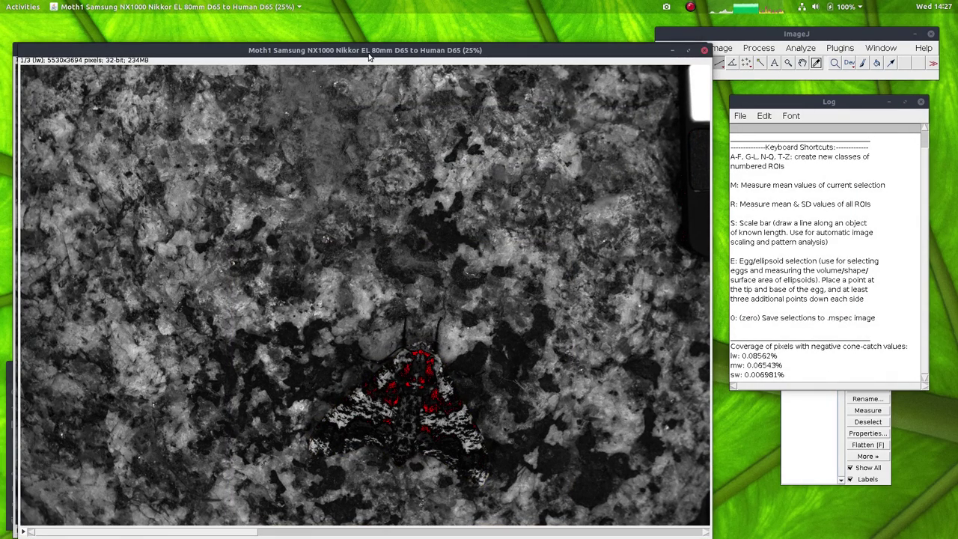
drag(365, 50, 365, 49)
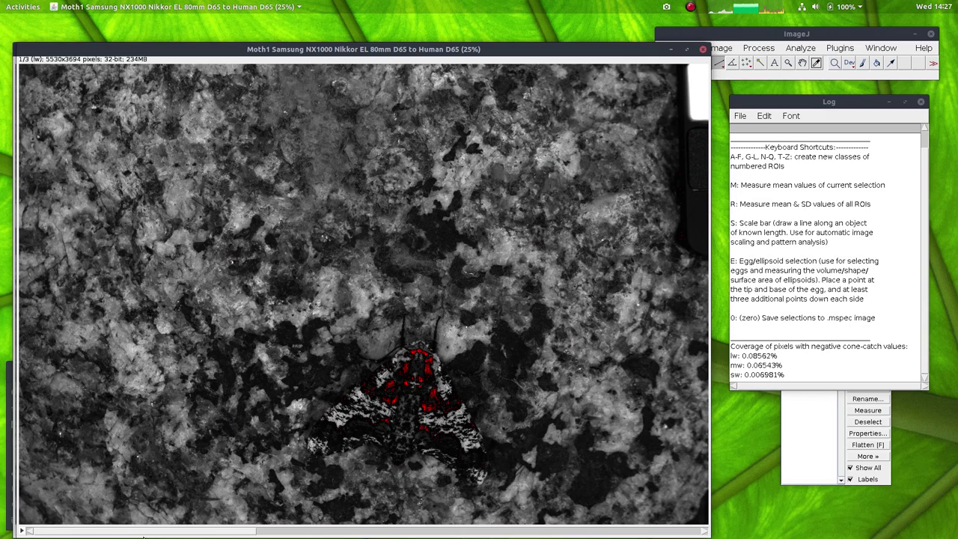
Step: Examine the lw, mw and sw channels of the cone-catch image
click(398, 534)
click(557, 534)
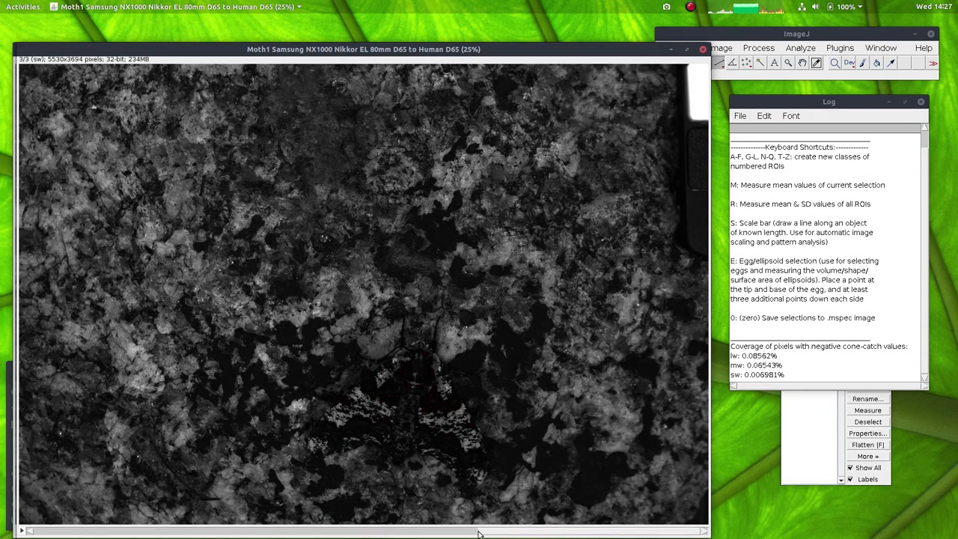
drag(491, 534, 45, 533)
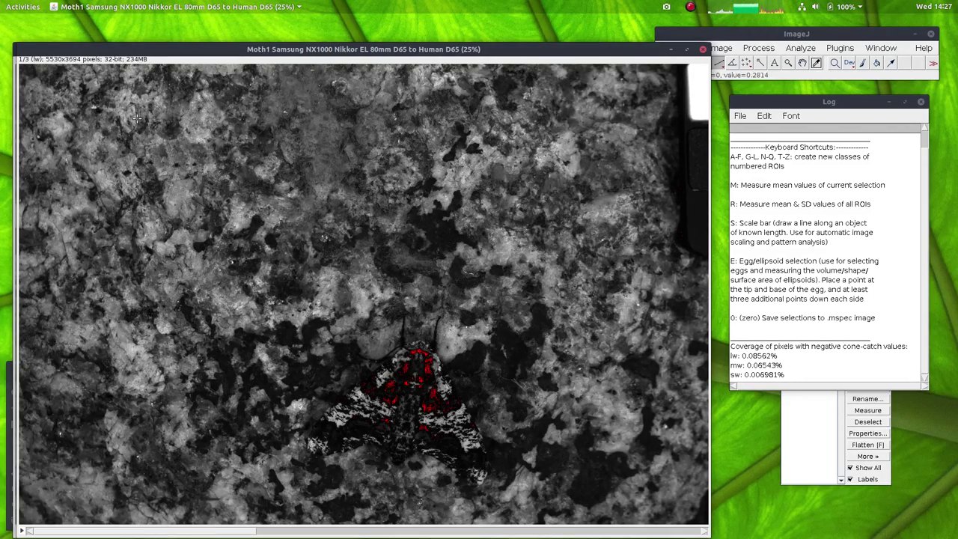
scroll(292, 162, down, 2)
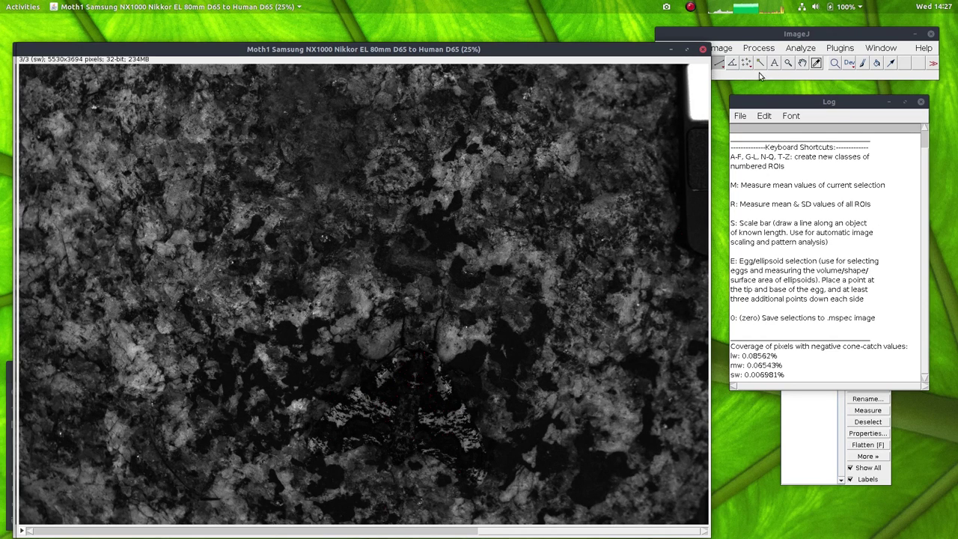
Step: Create a luminance channel in the cone-catch image by averaging the lw and mw channels
click(840, 51)
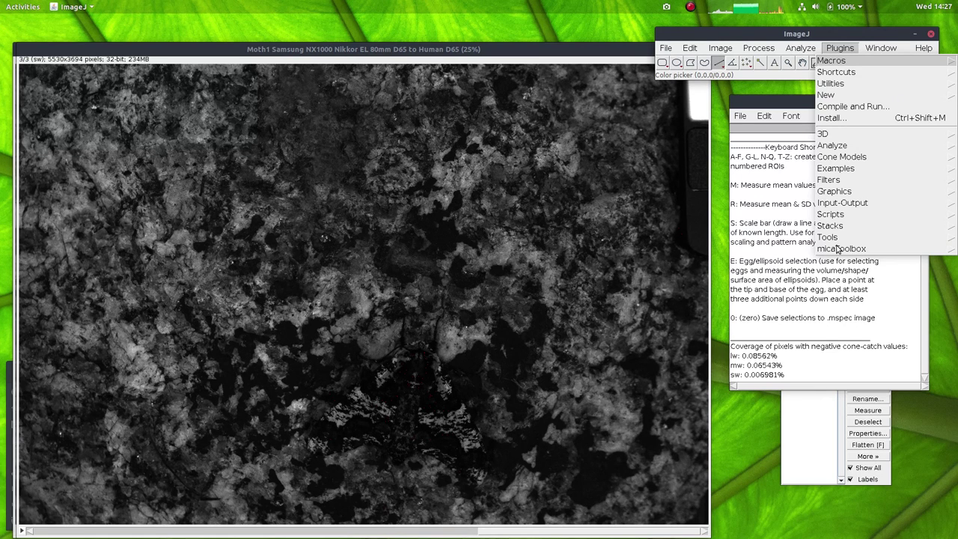
mouse_move(841, 249)
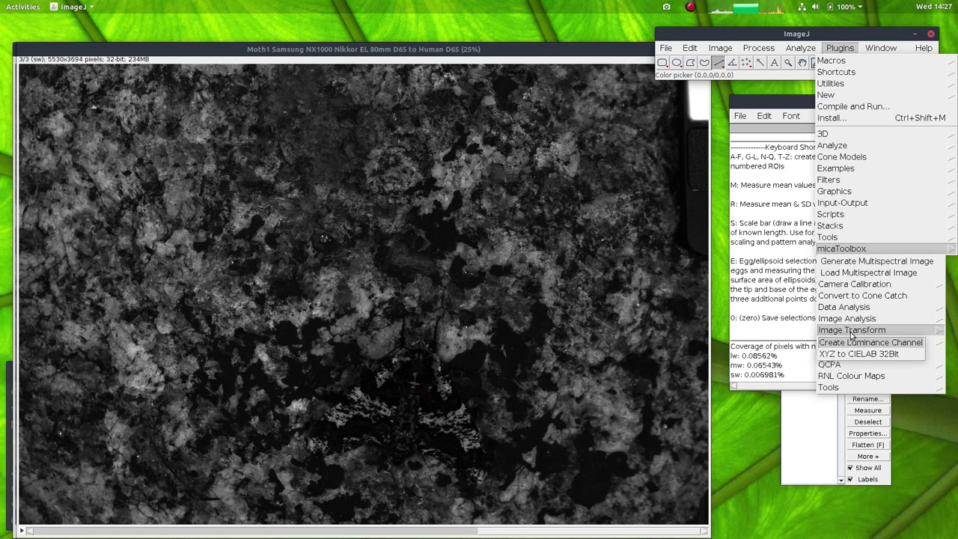
click(862, 343)
click(410, 177)
click(407, 188)
click(553, 217)
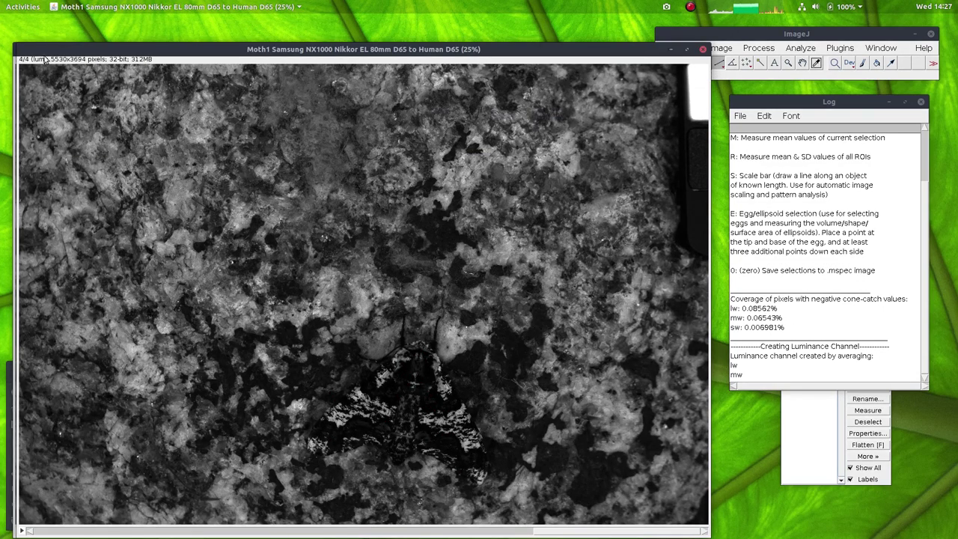
Step: Inspect the channels of the cone-catch stack and the outlines of its moth and background regions
drag(536, 531, 37, 531)
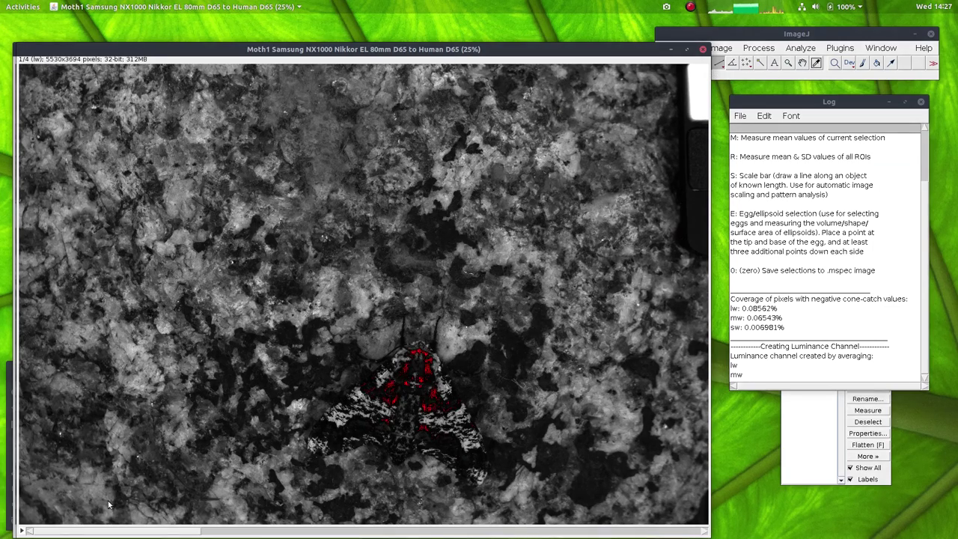
click(811, 440)
click(795, 372)
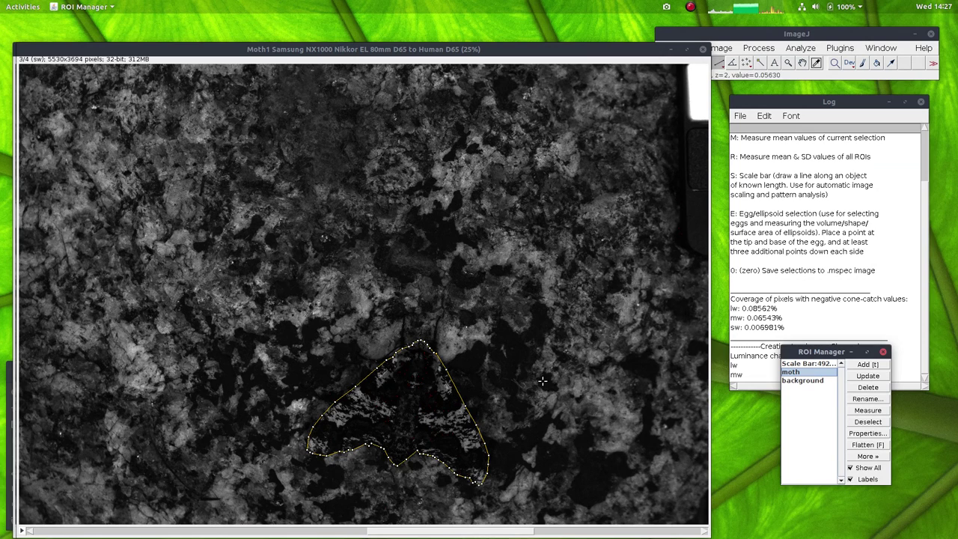
click(799, 380)
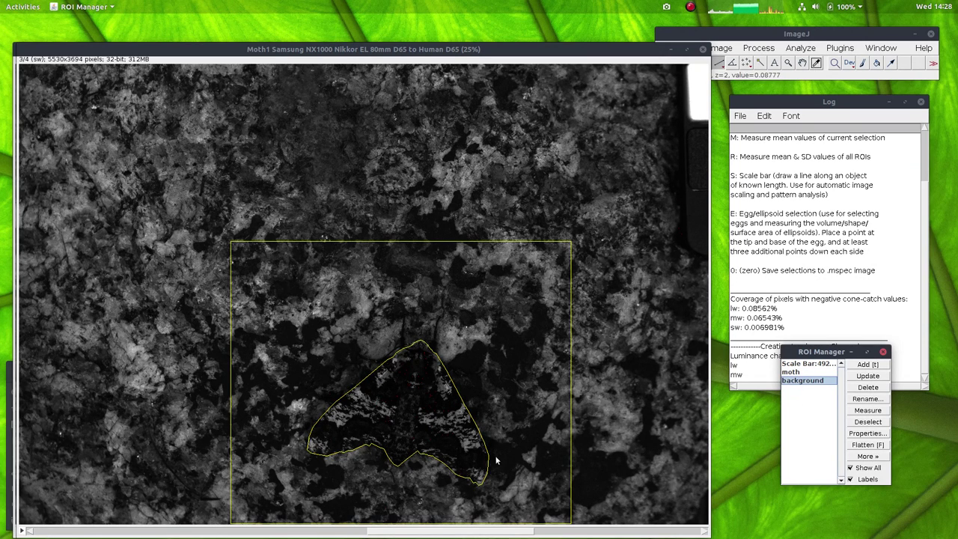
click(814, 364)
click(823, 400)
Step: Start the QCPA framework with Gaussian acuity correction, RNL Ranked Filter, no clustering, Human 0.05 Weber fractions and a 0.100 luminance Weber fraction
click(840, 48)
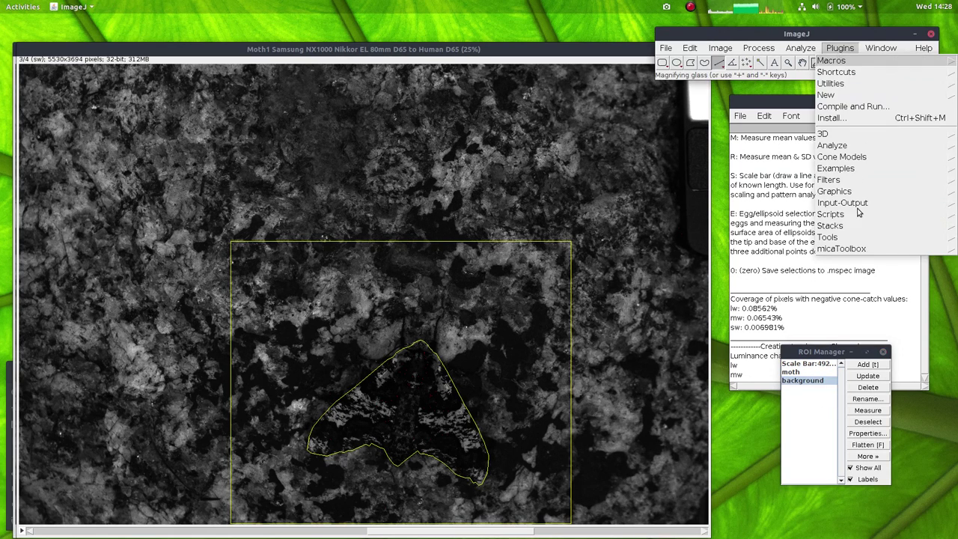
mouse_move(838, 250)
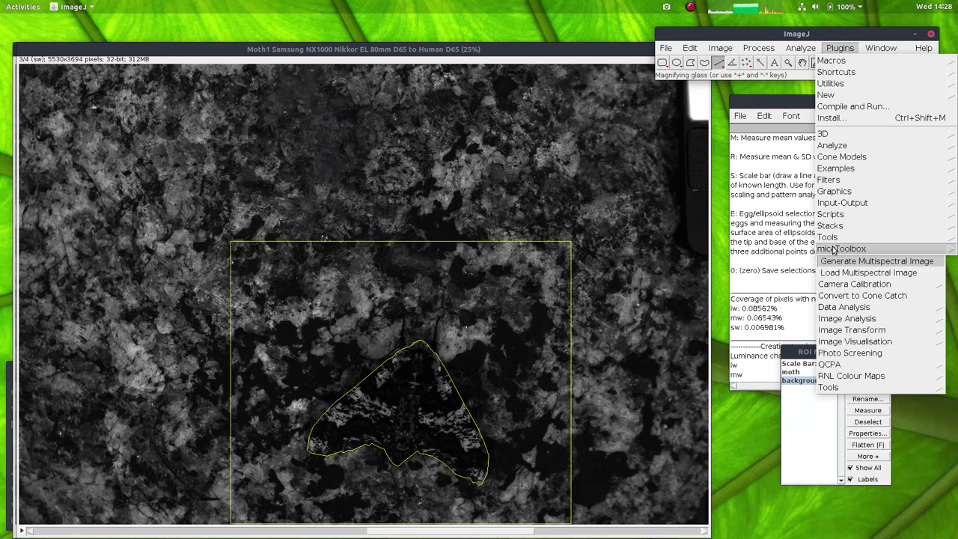
click(844, 377)
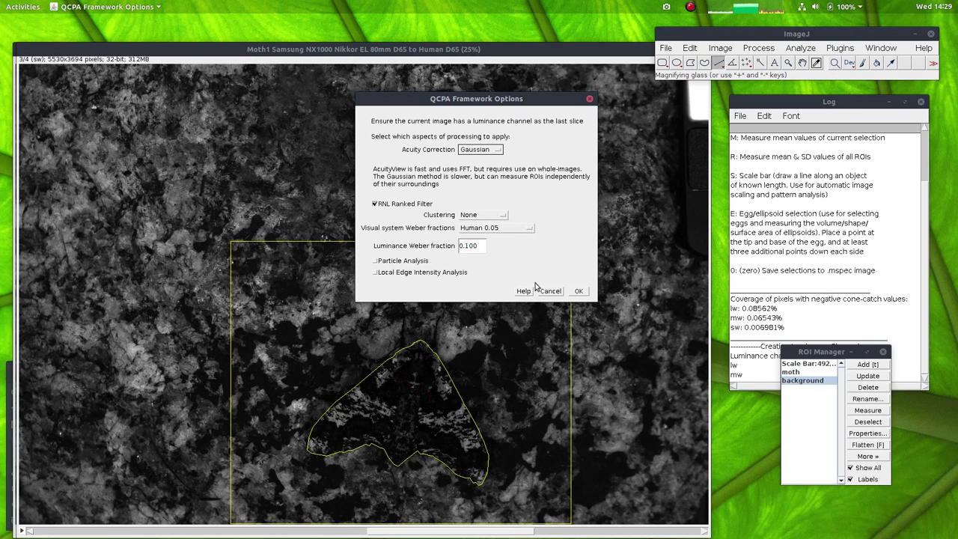
click(578, 291)
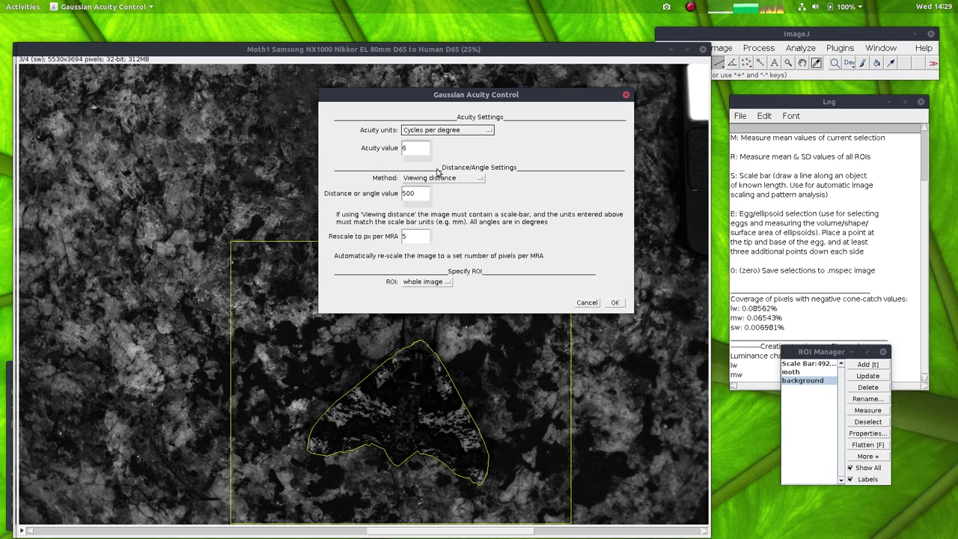
Step: Apply Gaussian acuity control to the whole image with acuity 6 cycles per degree, viewing distance 500 and 5 px per MRA
double_click(414, 151)
click(413, 148)
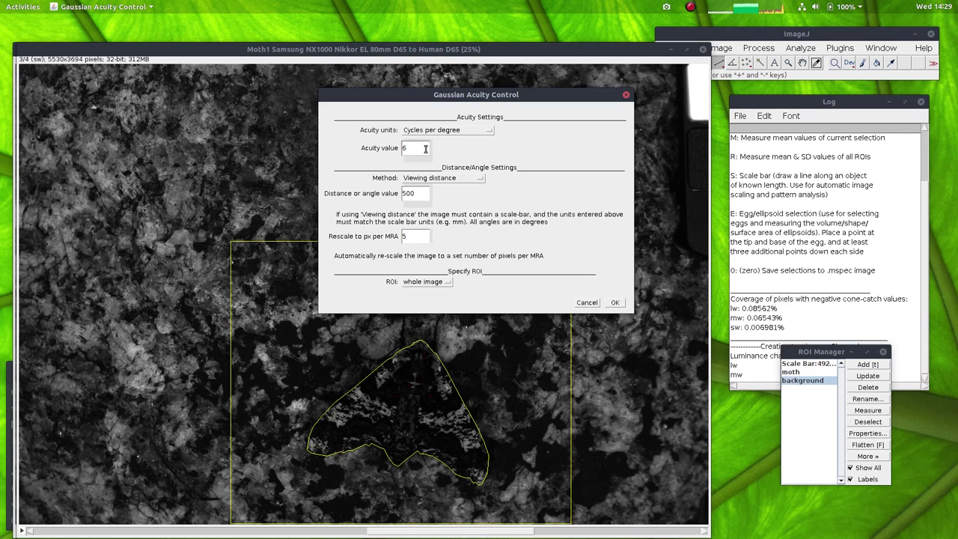
double_click(420, 193)
click(428, 195)
click(614, 304)
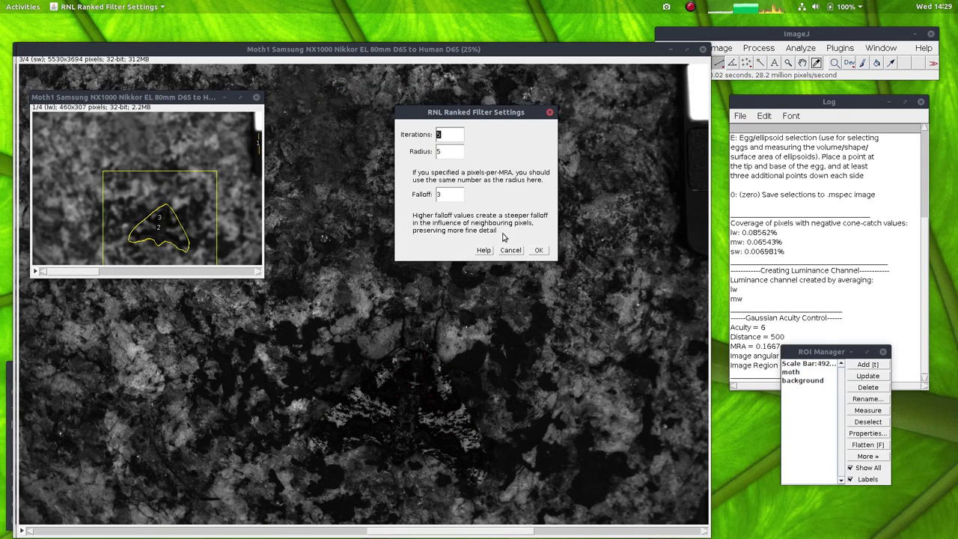
Step: Run the RNL ranked filter with 5 iterations, radius 5 and falloff 3, and select the moth region on the filtered image
click(539, 251)
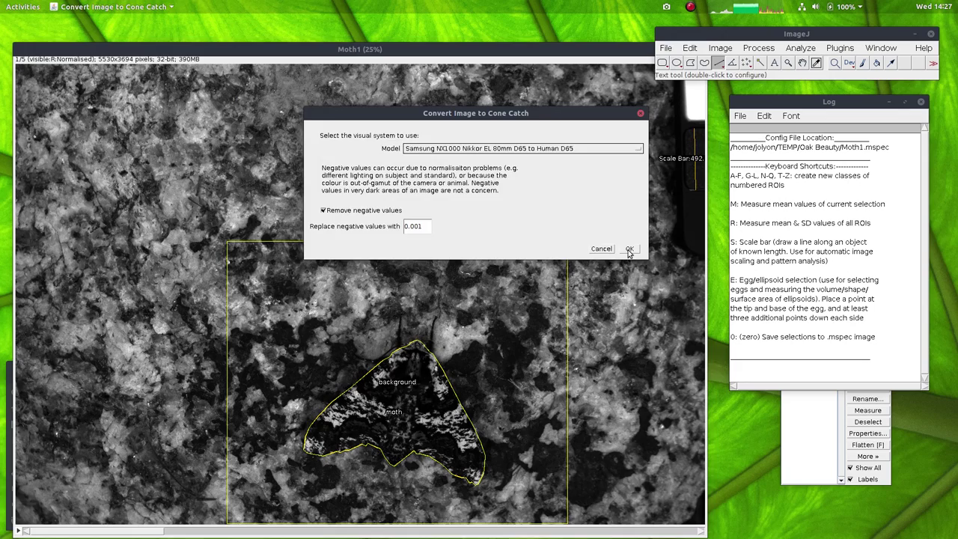
click(629, 252)
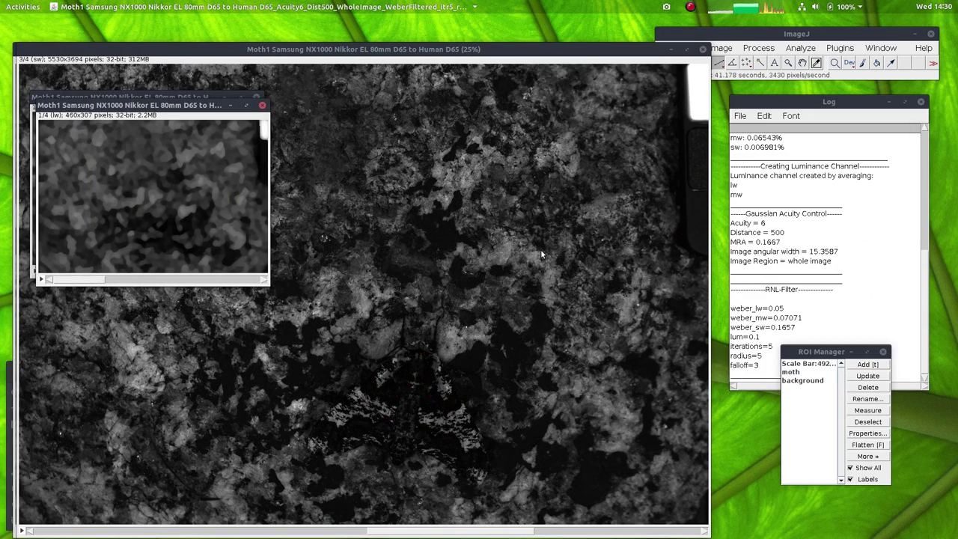
click(798, 373)
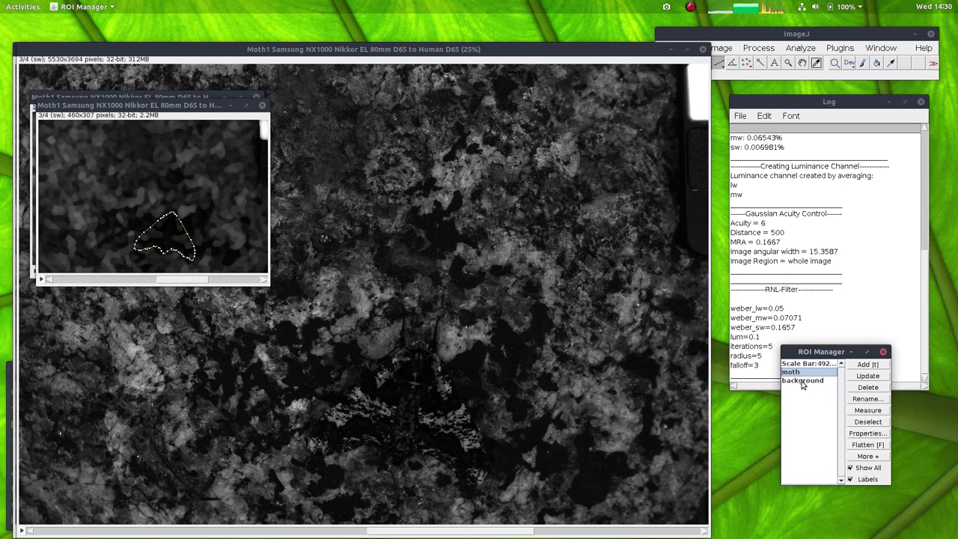
Step: Select the background region and examine the RNL-filtered image closely around the moth outline in the sw and lw channels
click(802, 382)
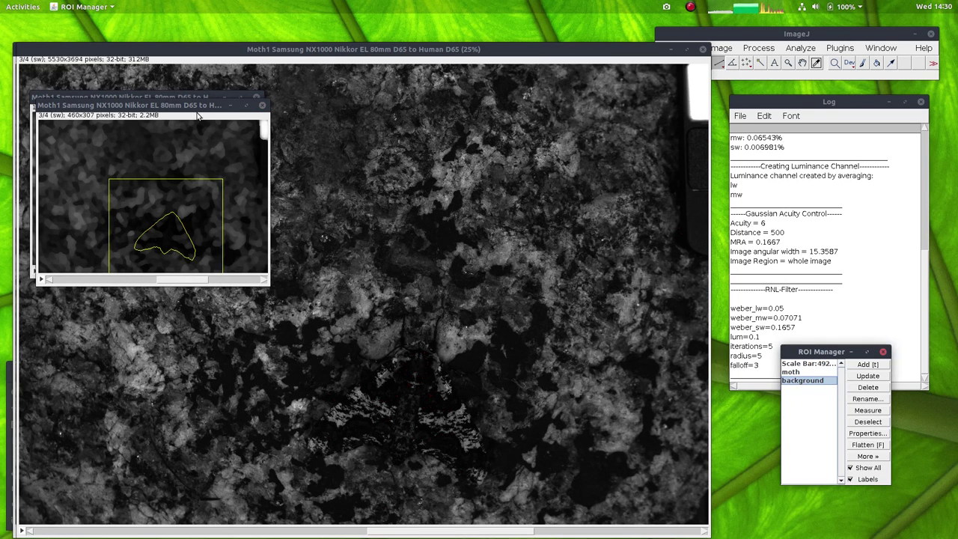
key(plus)
key(plus)
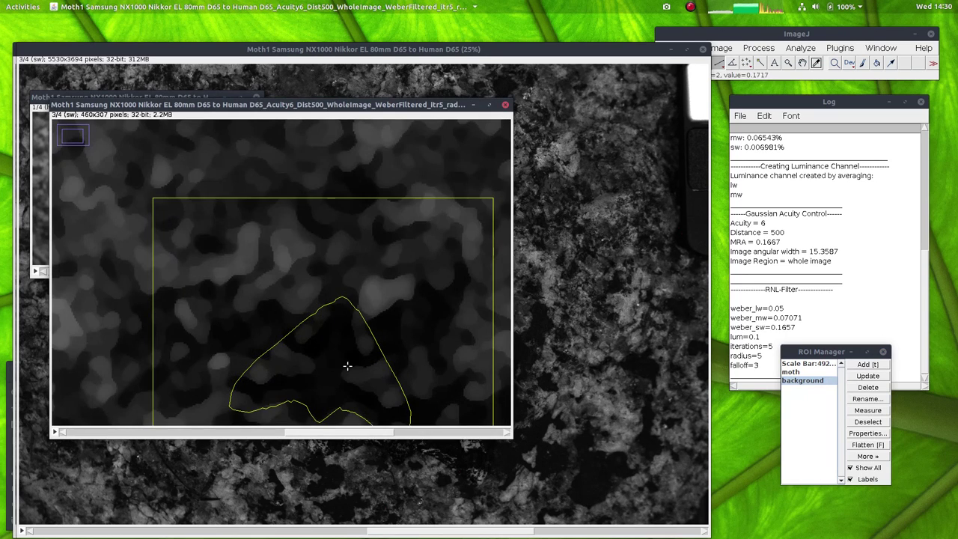
key(plus)
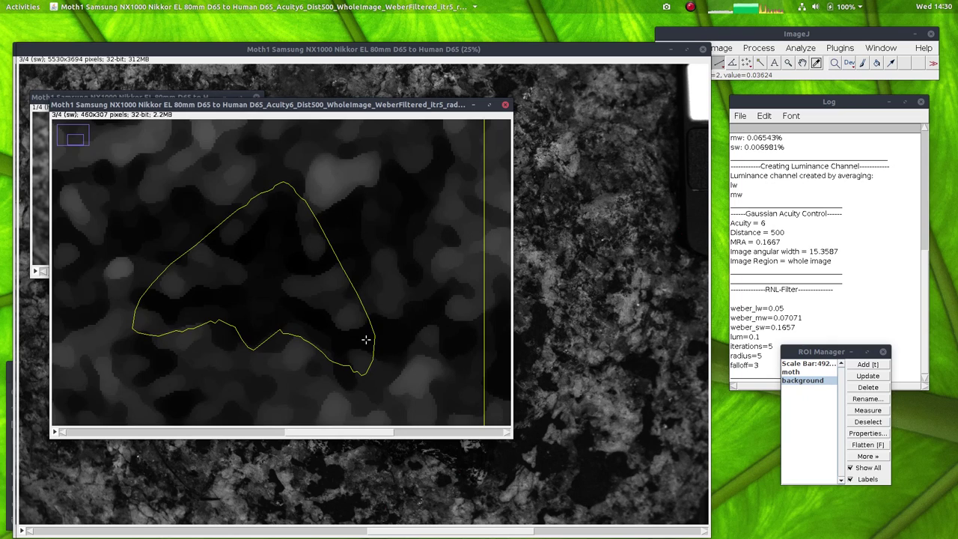
key(plus)
key(plus)
key(comma)
key(comma)
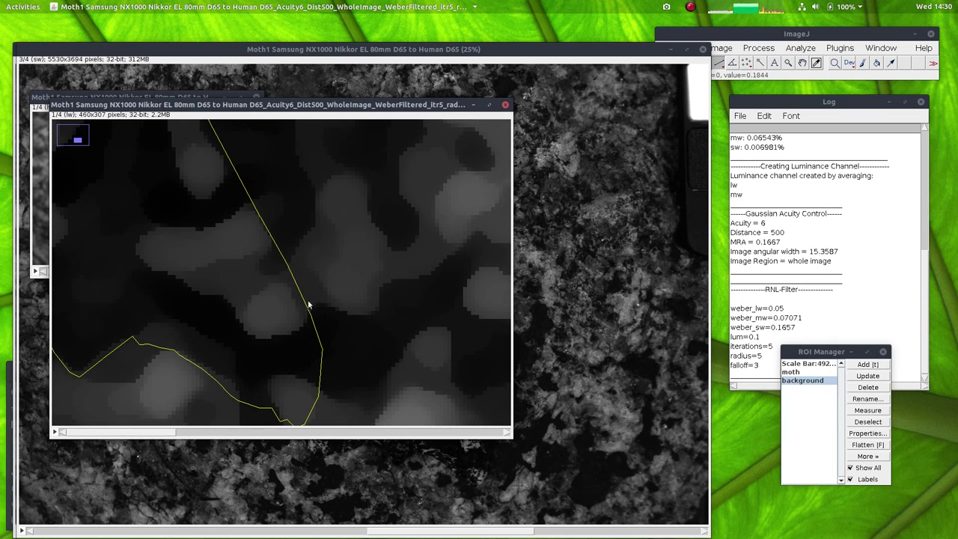
key(minus)
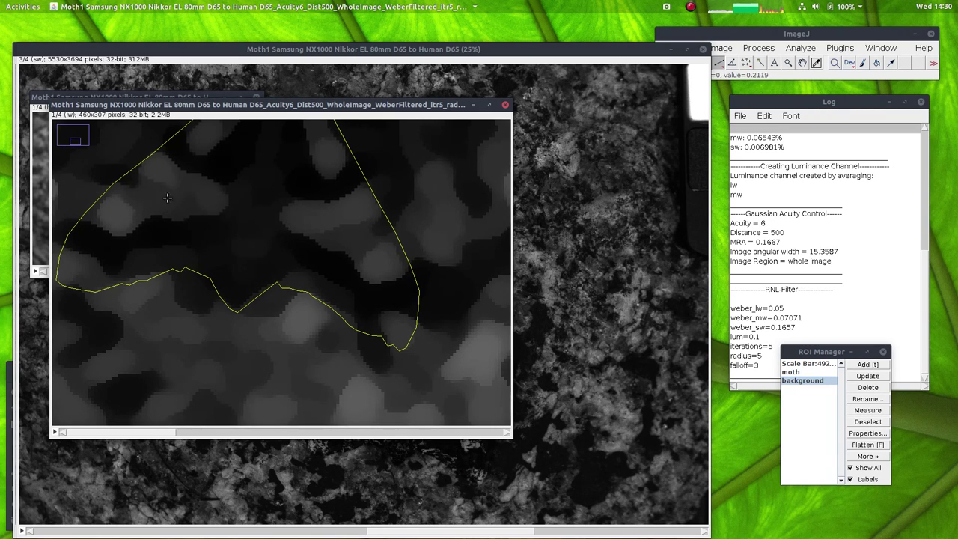
key(plus)
key(plus)
key(plus)
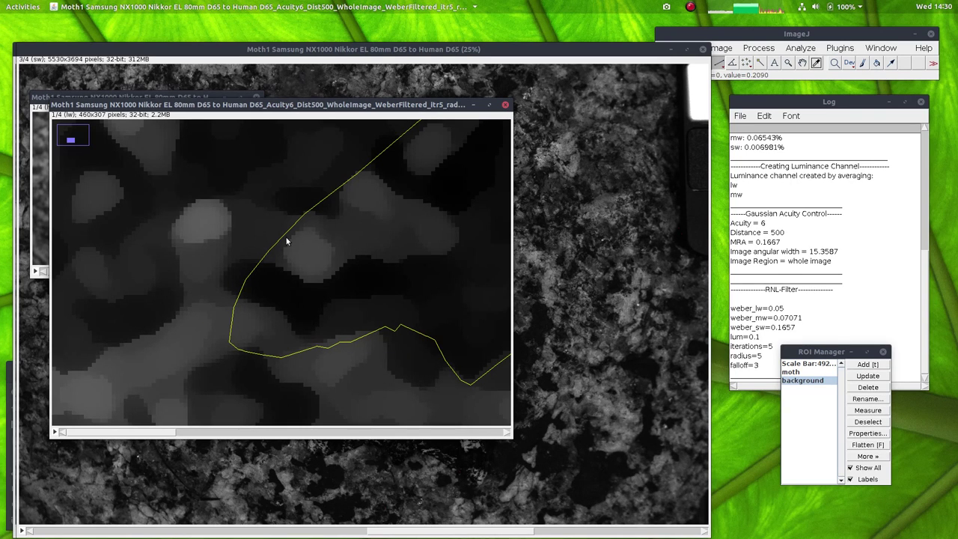
key(minus)
key(minus)
key(minus)
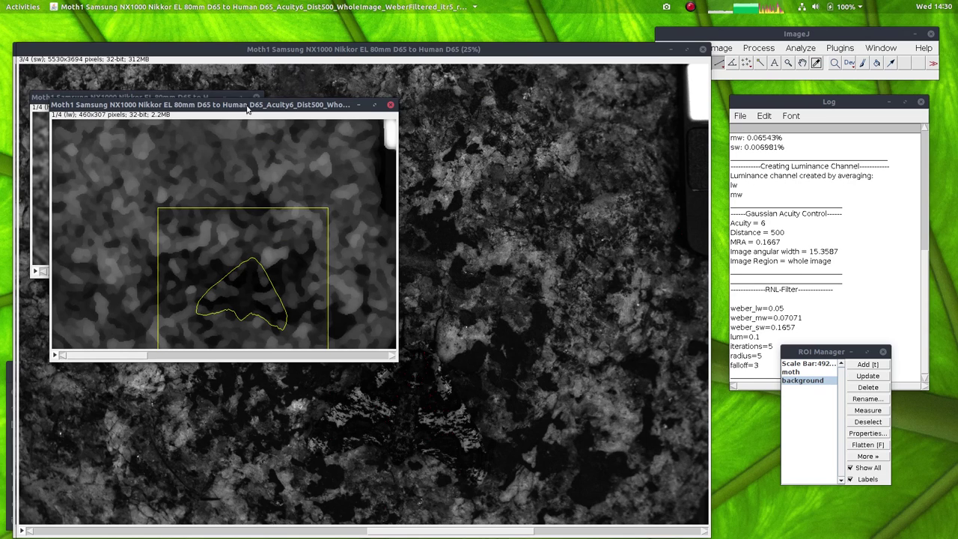
drag(250, 105, 257, 103)
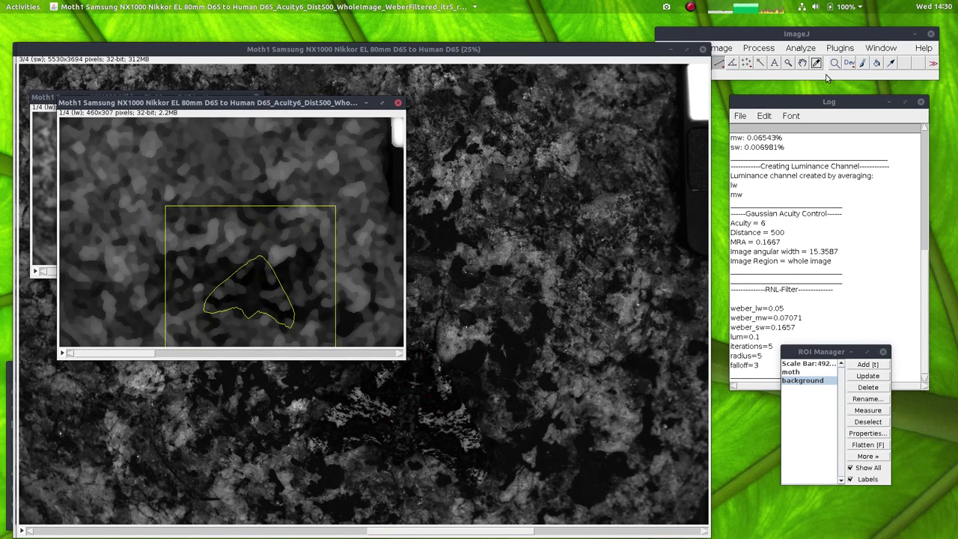
Step: Create a folder named Human in the Oak Beauty directory using the file manager
click(840, 48)
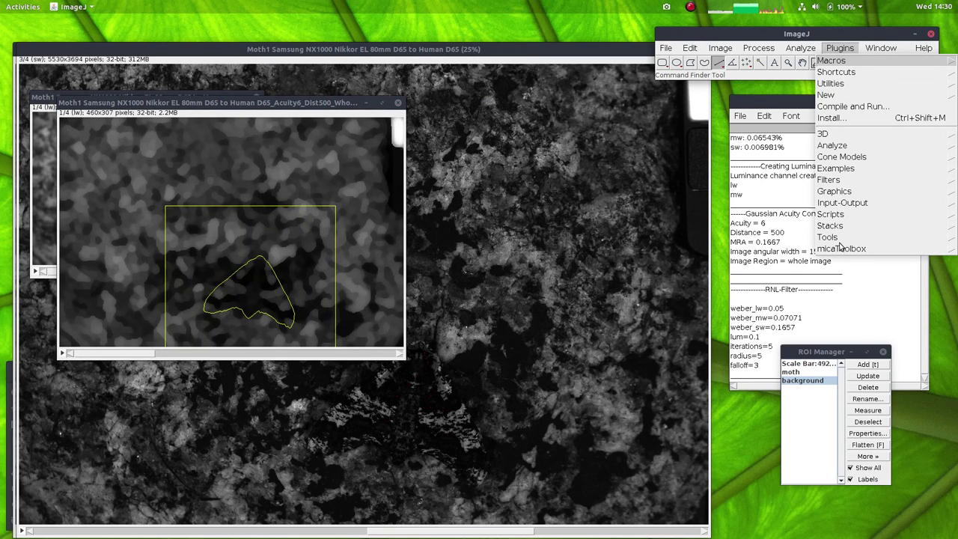
click(313, 67)
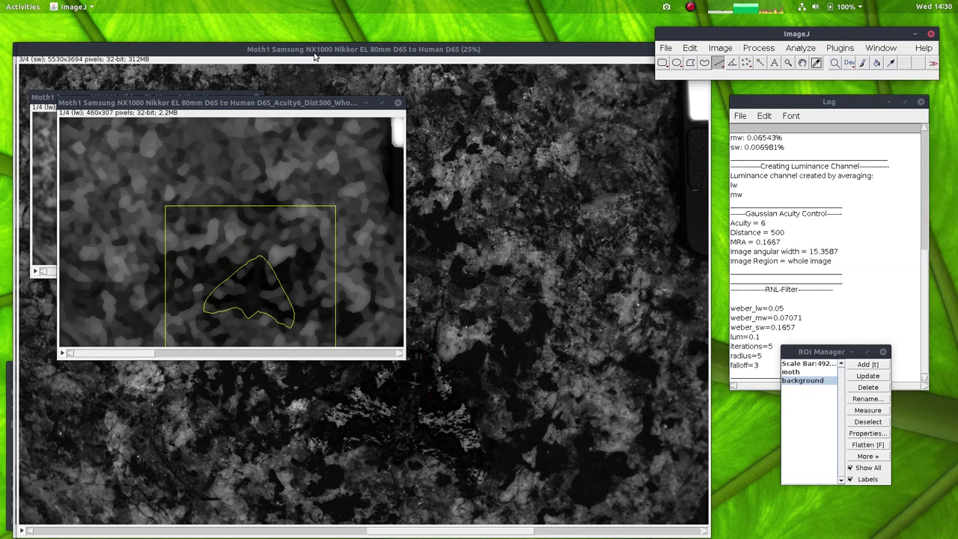
click(4, 423)
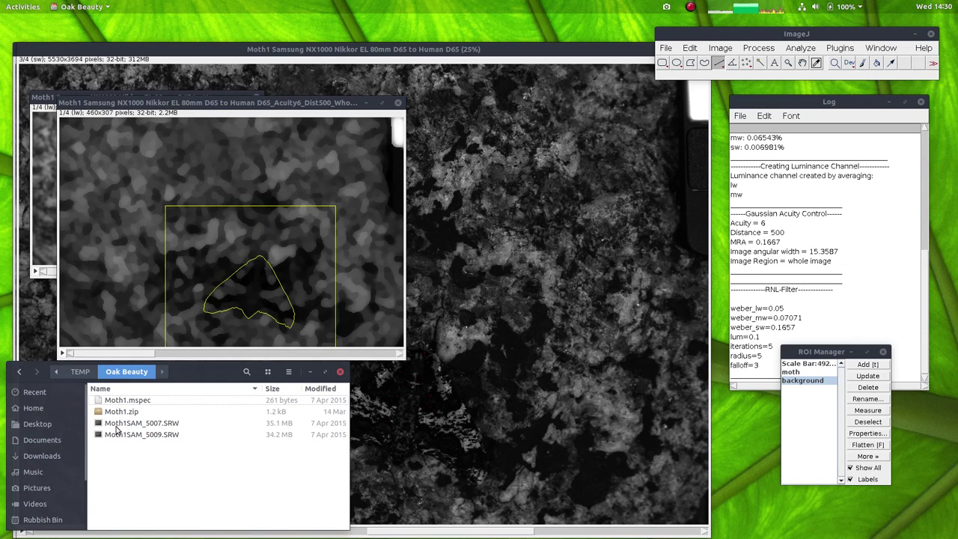
key(ctrl+shift+n)
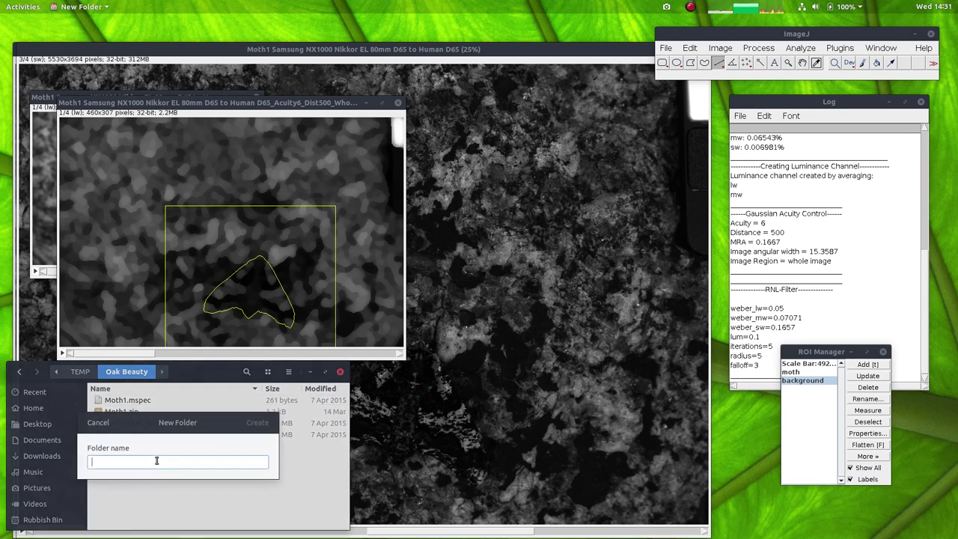
text(Human)
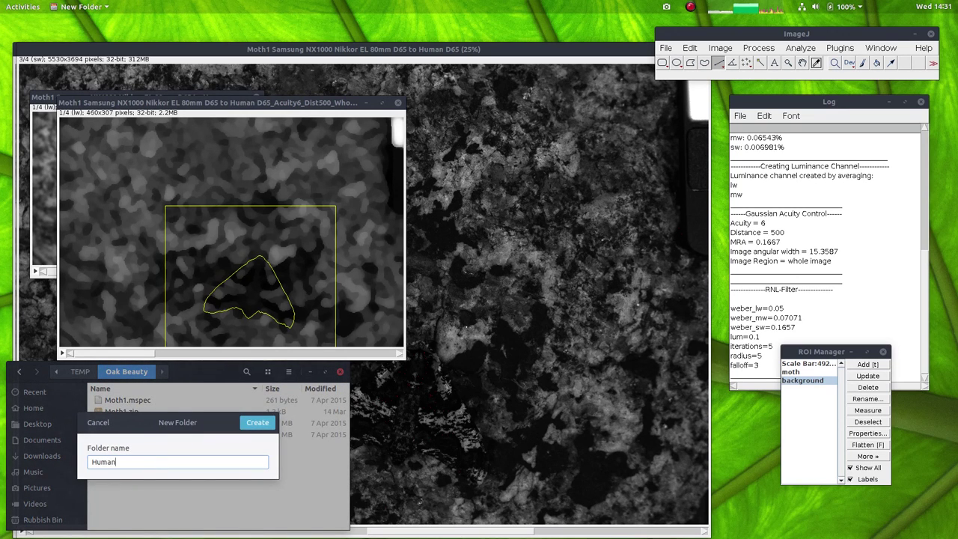
key(Return)
click(167, 463)
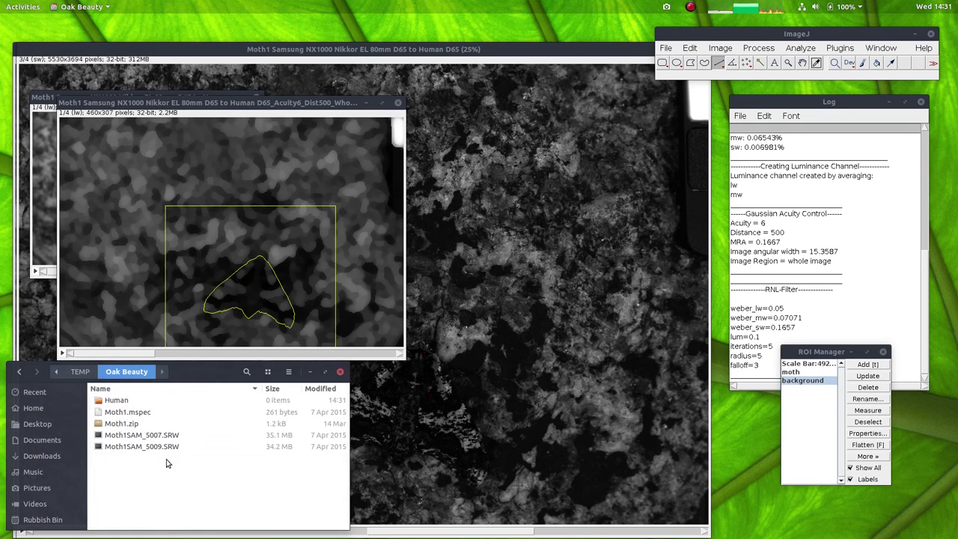
Step: In ImageJ, create RNL colour maps from the ROIs with Human 0.05 Weber fractions and 4 px per JND, saving them in the Human folder
click(845, 48)
mouse_move(840, 248)
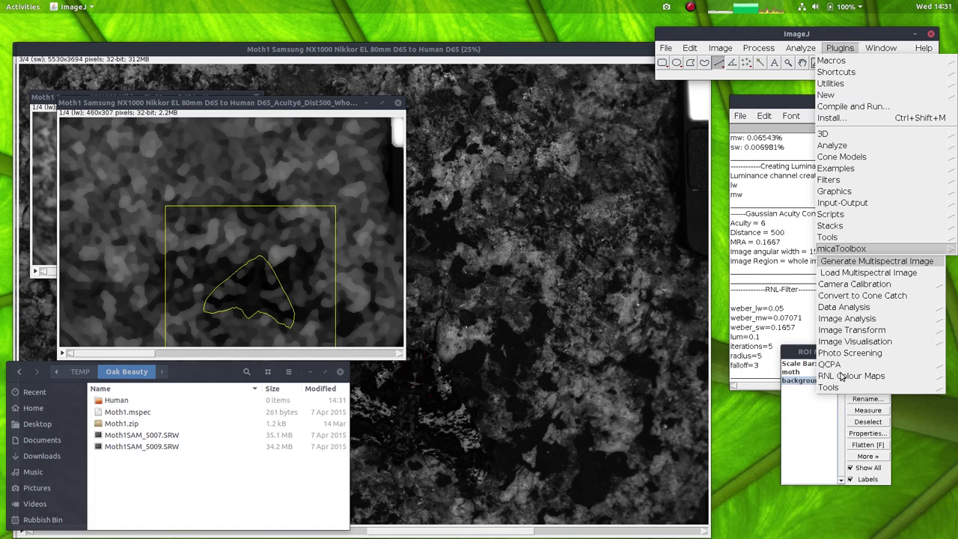
mouse_move(841, 377)
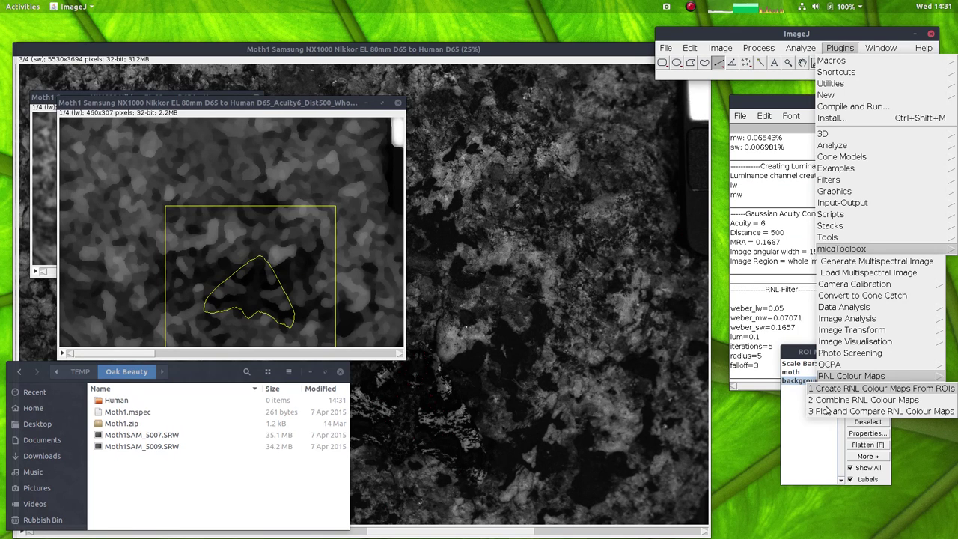
click(844, 389)
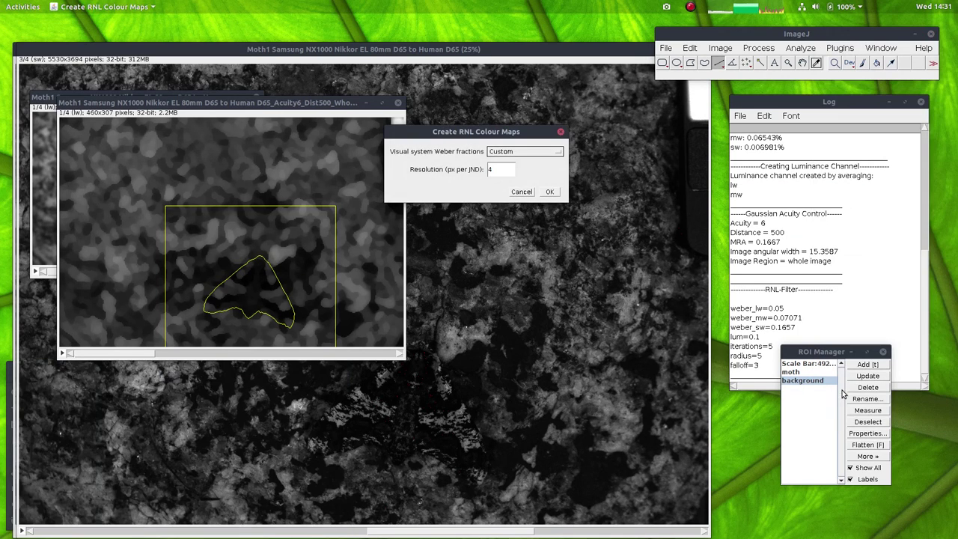
click(528, 154)
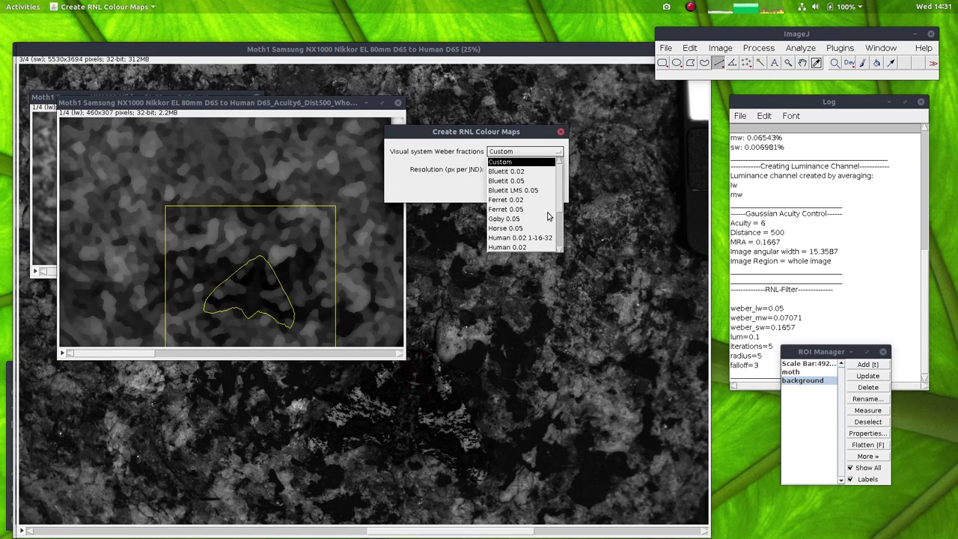
scroll(561, 217, down, 1)
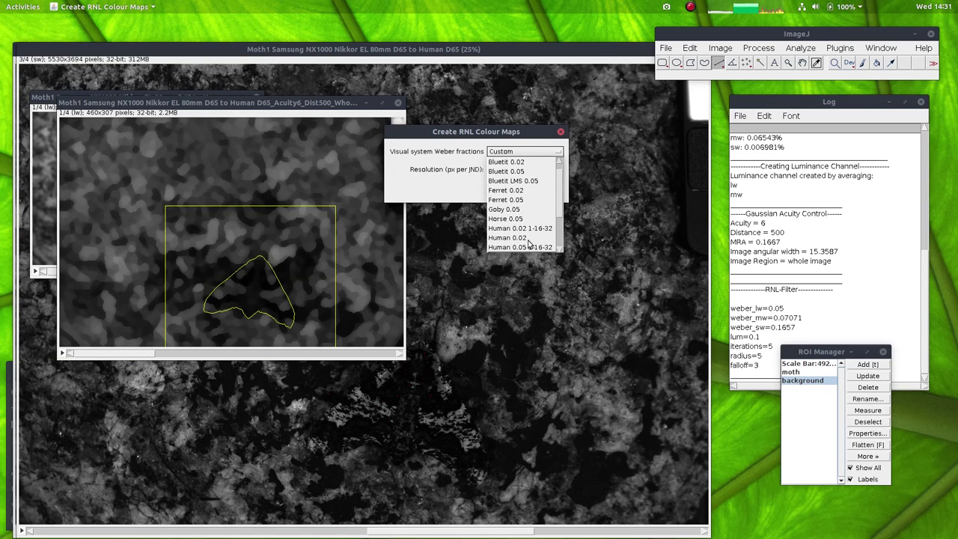
scroll(546, 247, down, 3)
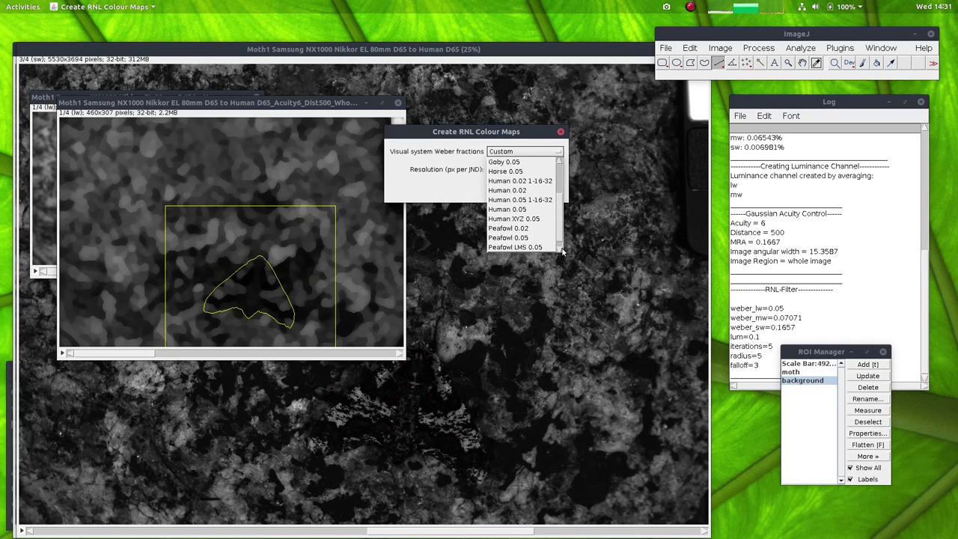
click(524, 226)
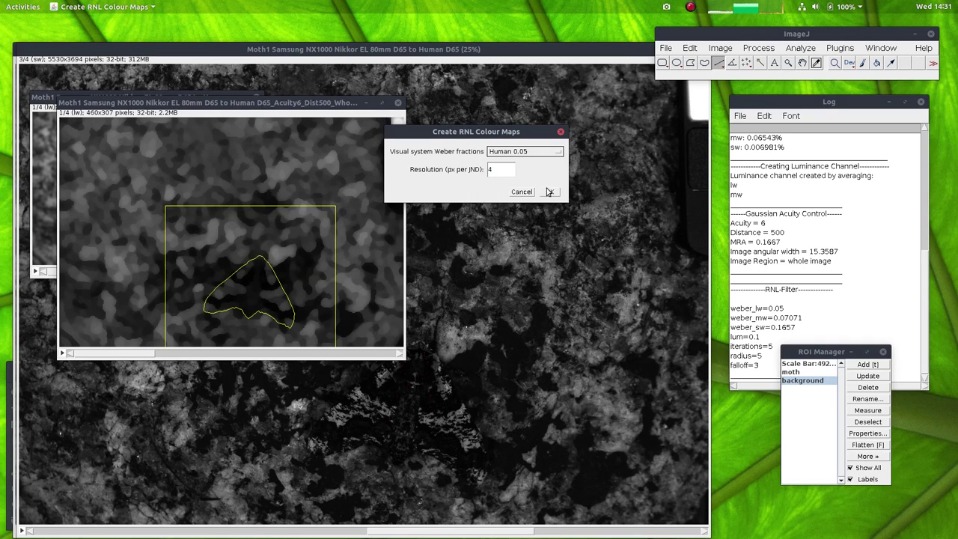
click(491, 169)
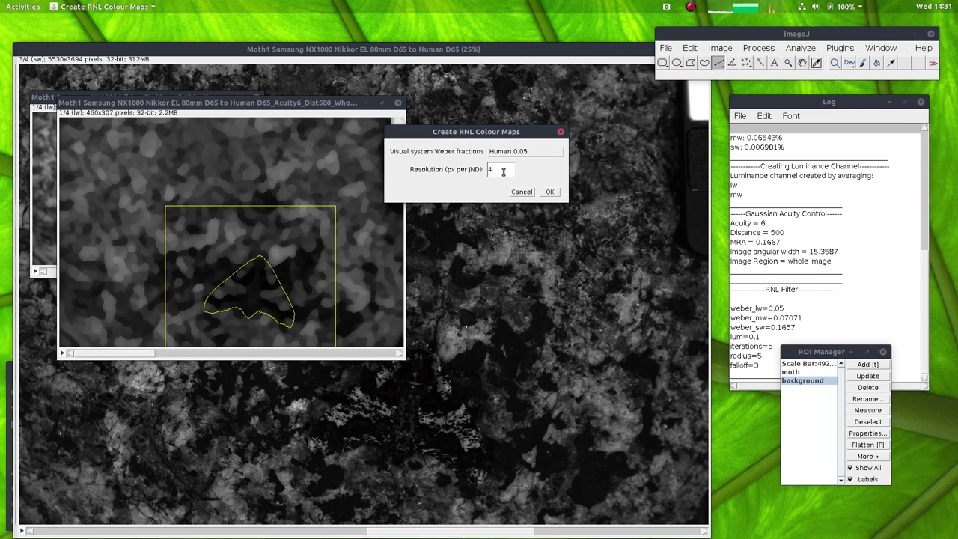
click(550, 192)
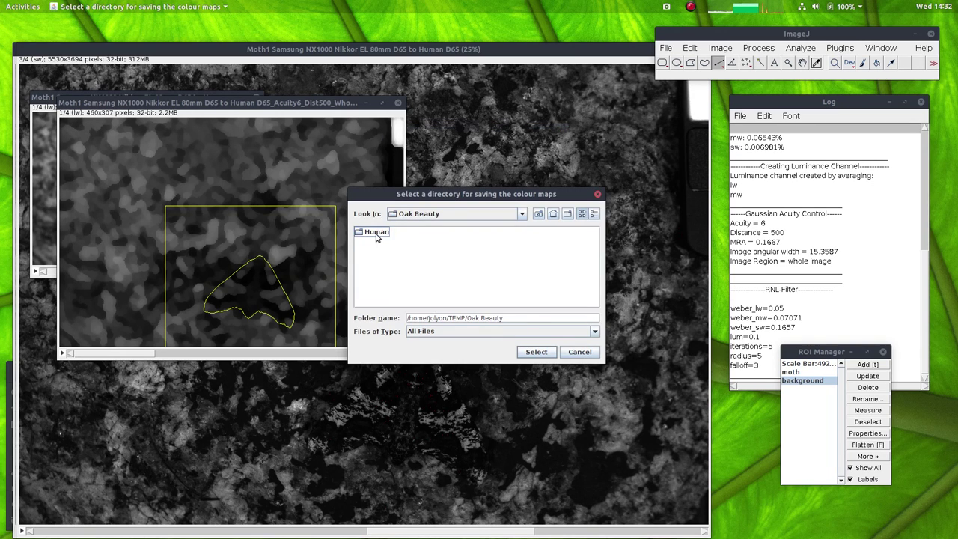
double_click(378, 233)
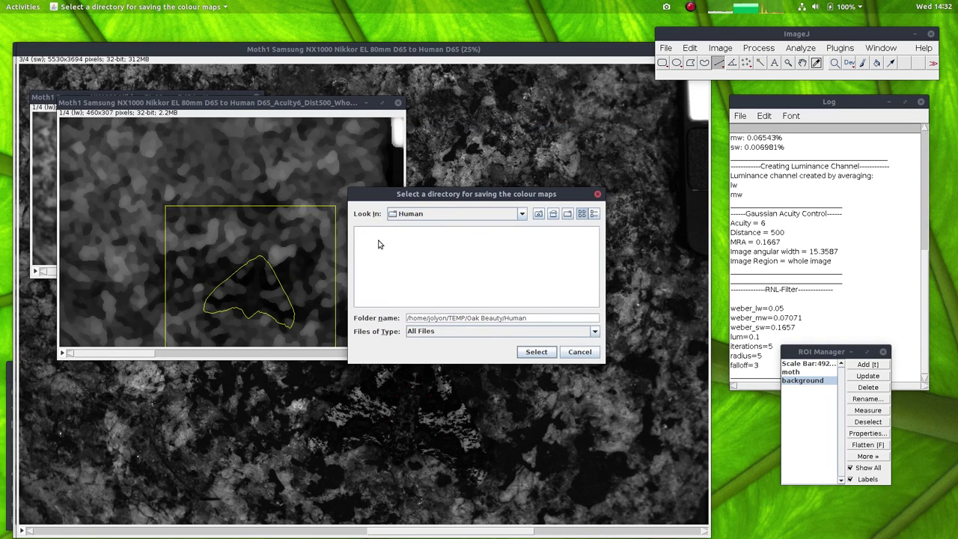
click(536, 351)
Step: Open the Human folder in the file manager and check the full names of the saved moth and background colour map files
click(8, 450)
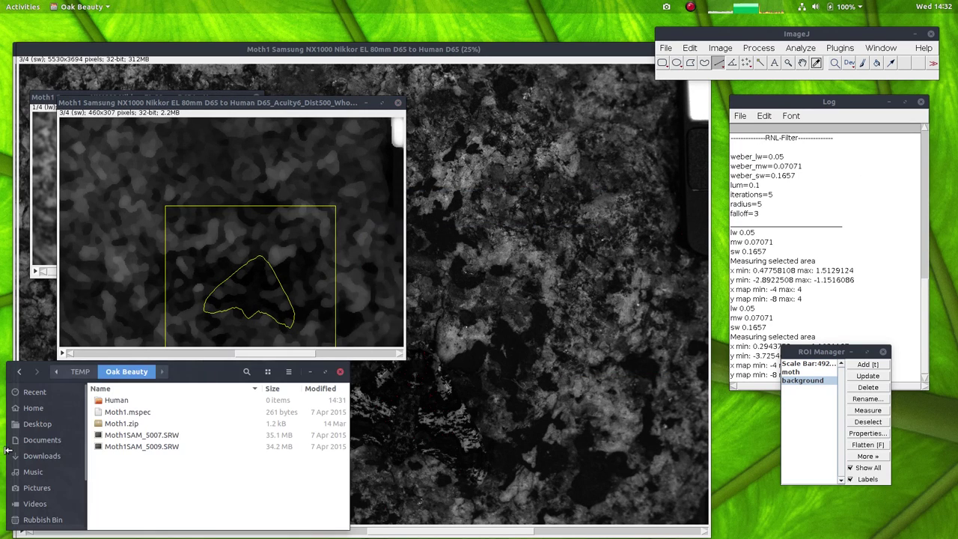
double_click(113, 402)
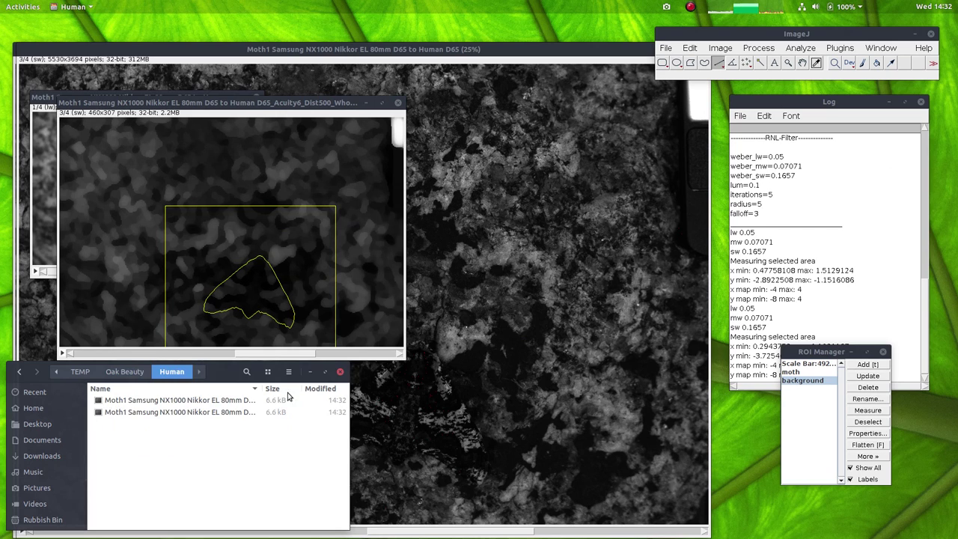
drag(347, 366, 739, 352)
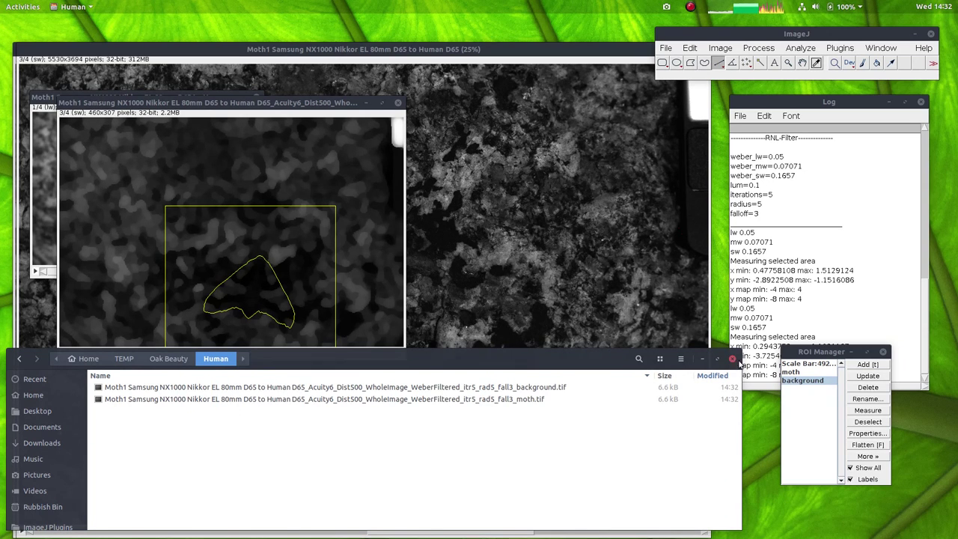
drag(738, 352, 676, 370)
click(533, 418)
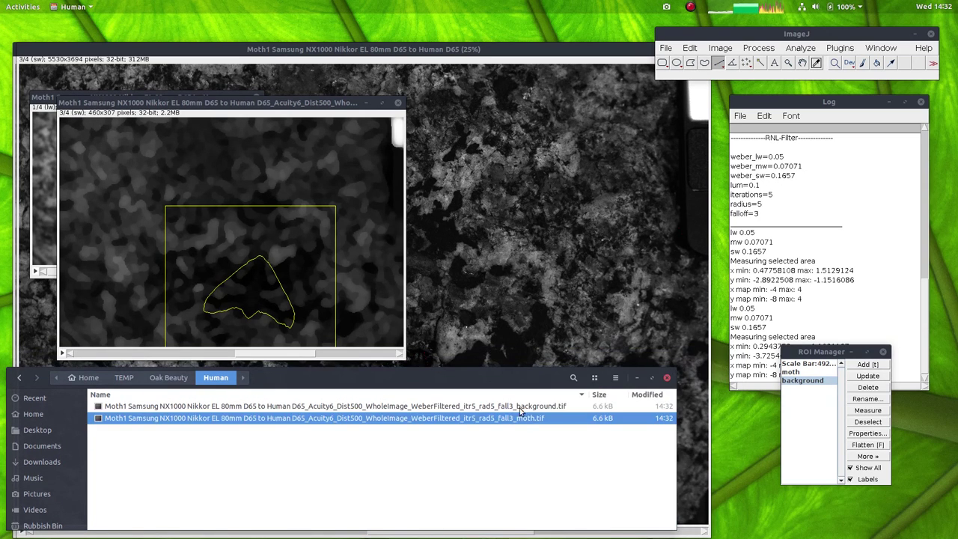
click(515, 407)
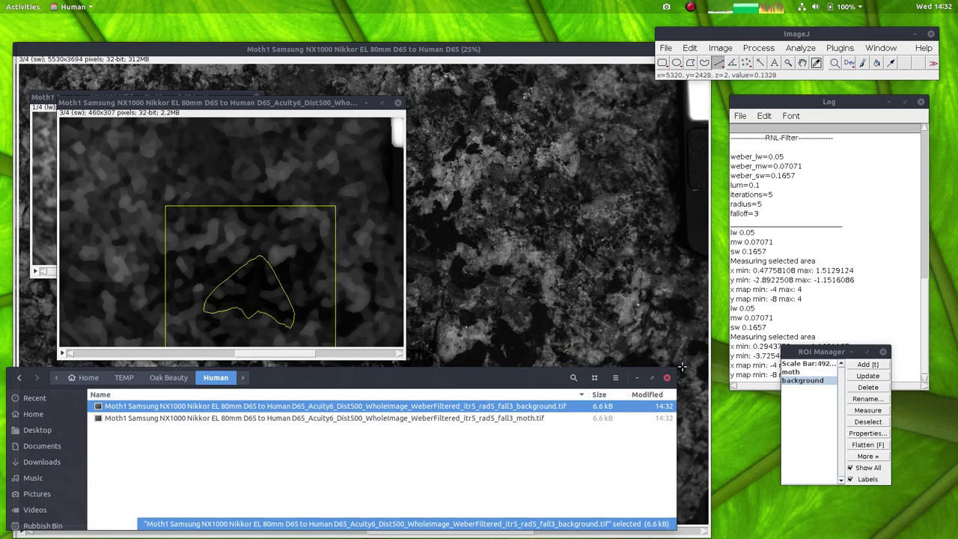
drag(674, 370, 501, 372)
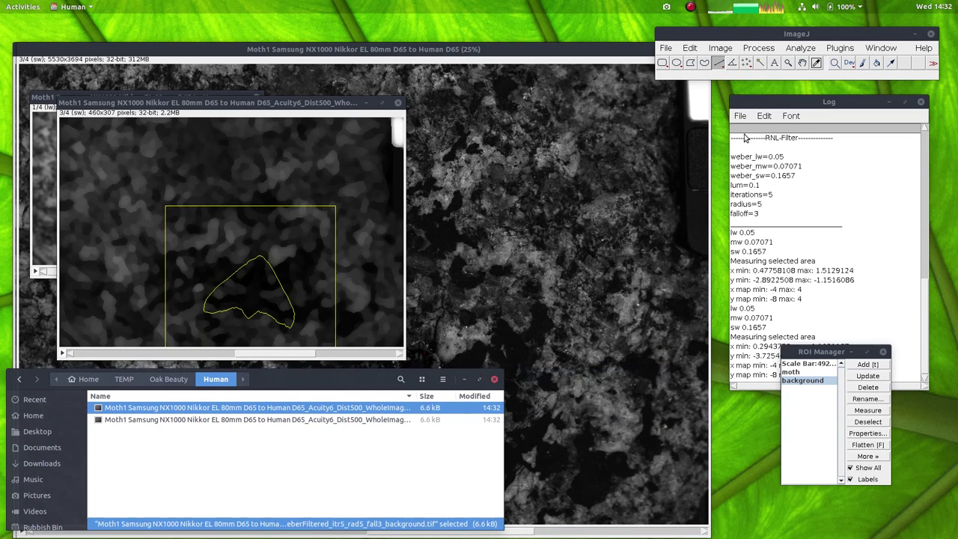
Step: Set up the RNL colour map plot and comparison with the figure title Human - moth and the colour palette option
click(839, 50)
mouse_move(837, 251)
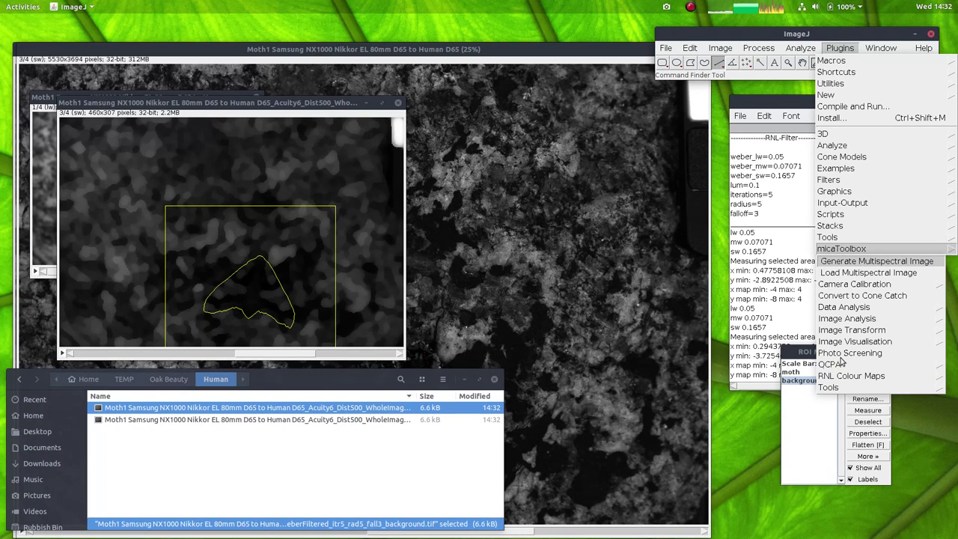
mouse_move(839, 378)
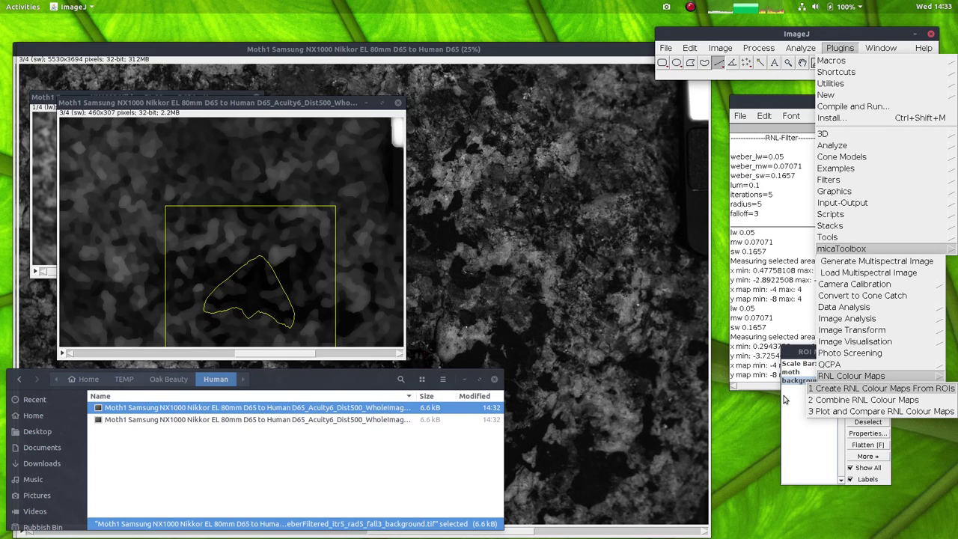
click(828, 416)
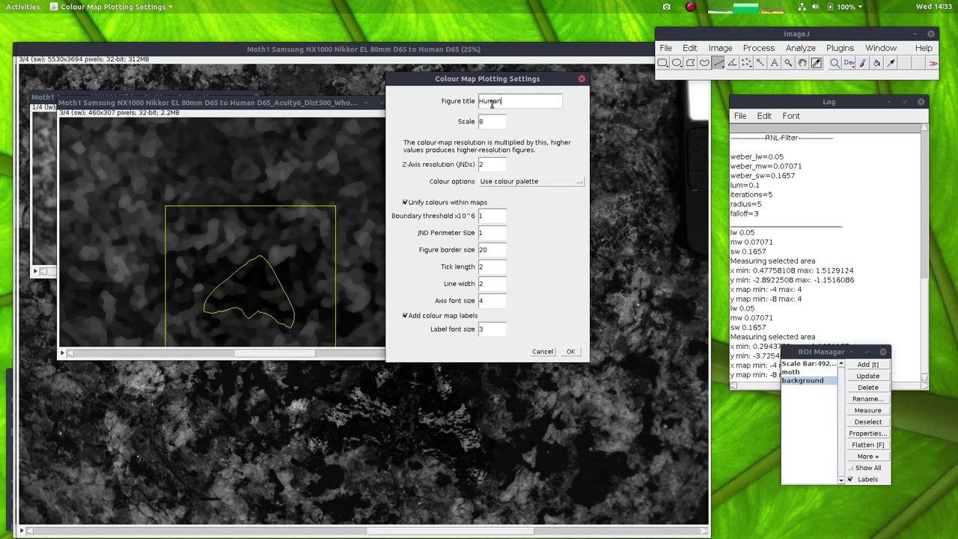
text(moth)
click(491, 121)
double_click(494, 165)
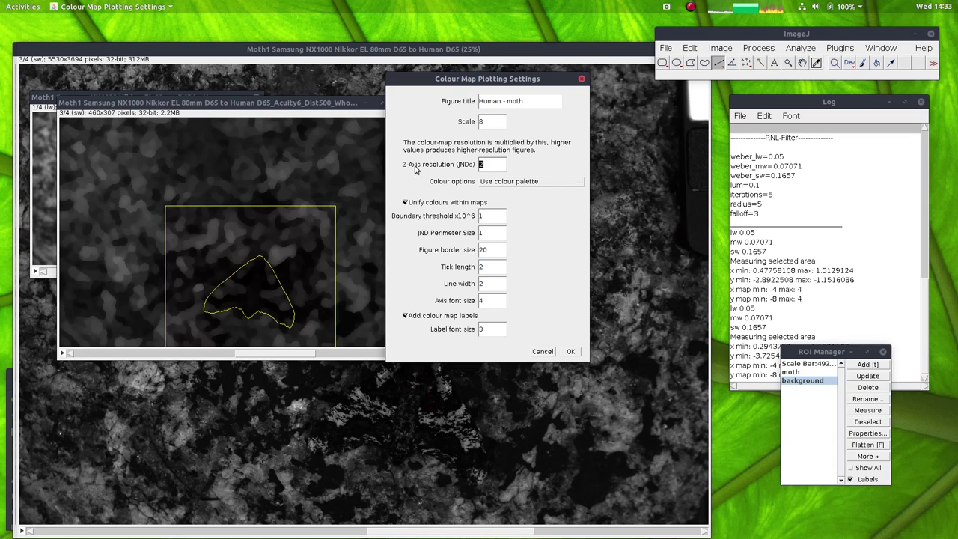
click(492, 165)
click(511, 181)
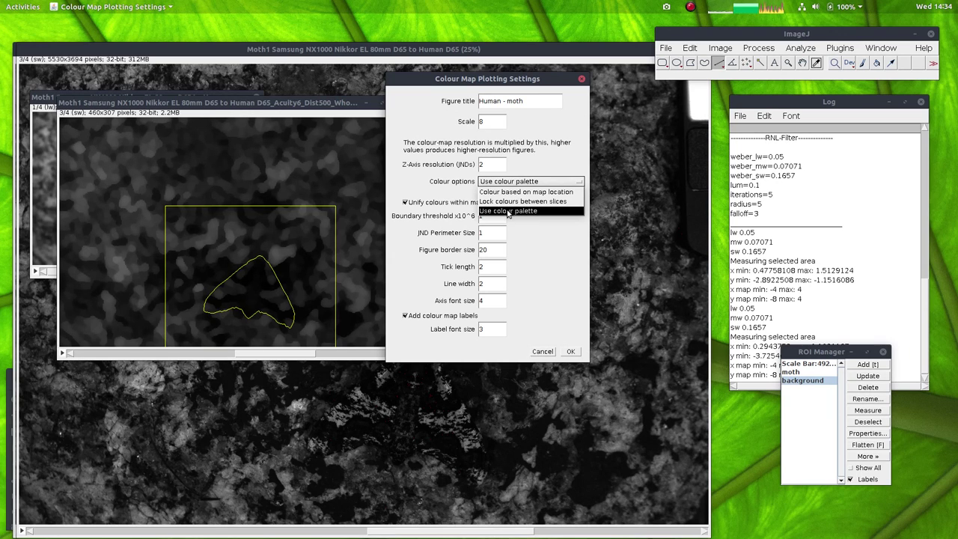
click(508, 214)
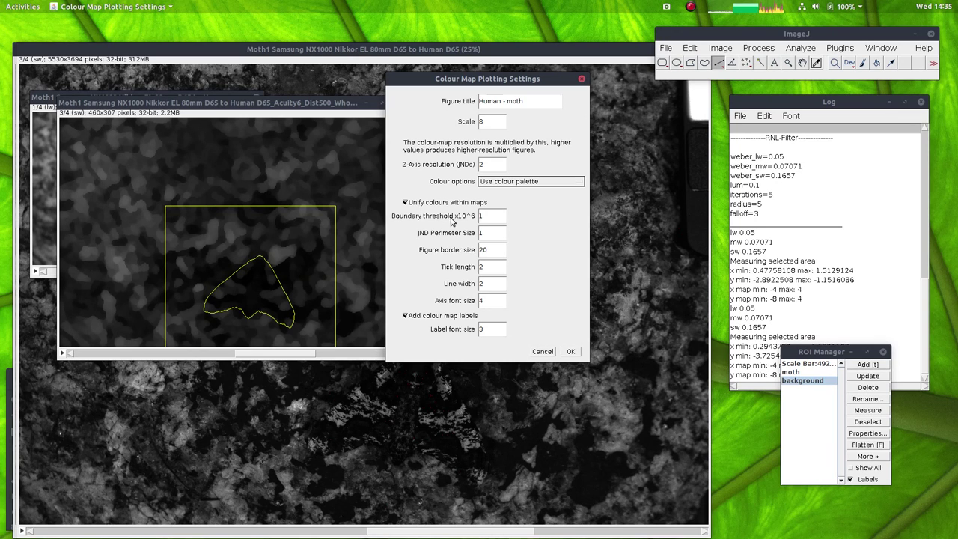
Step: Accept the remaining default plotting settings and plot and compare the colour maps from the Human folder
double_click(503, 216)
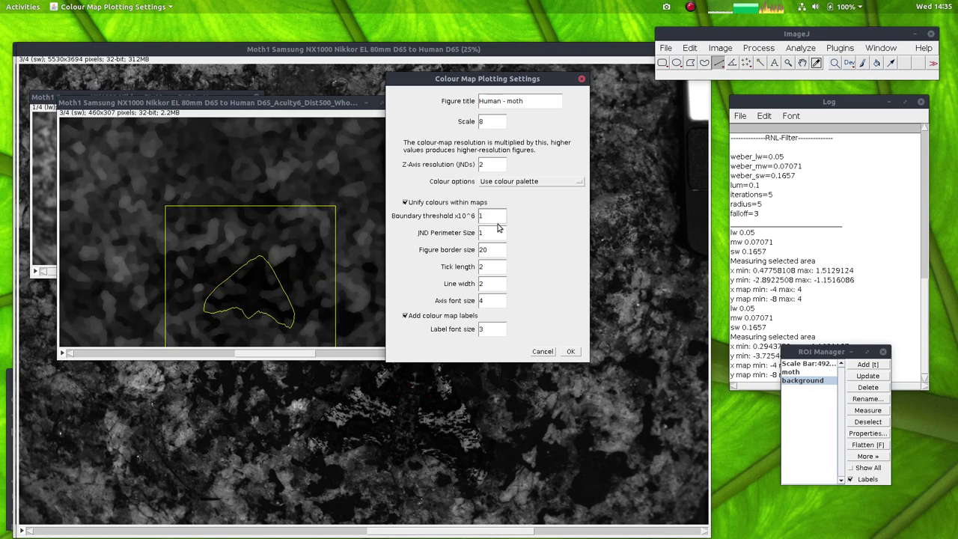
double_click(494, 232)
click(499, 249)
click(494, 267)
click(495, 284)
click(494, 300)
click(574, 351)
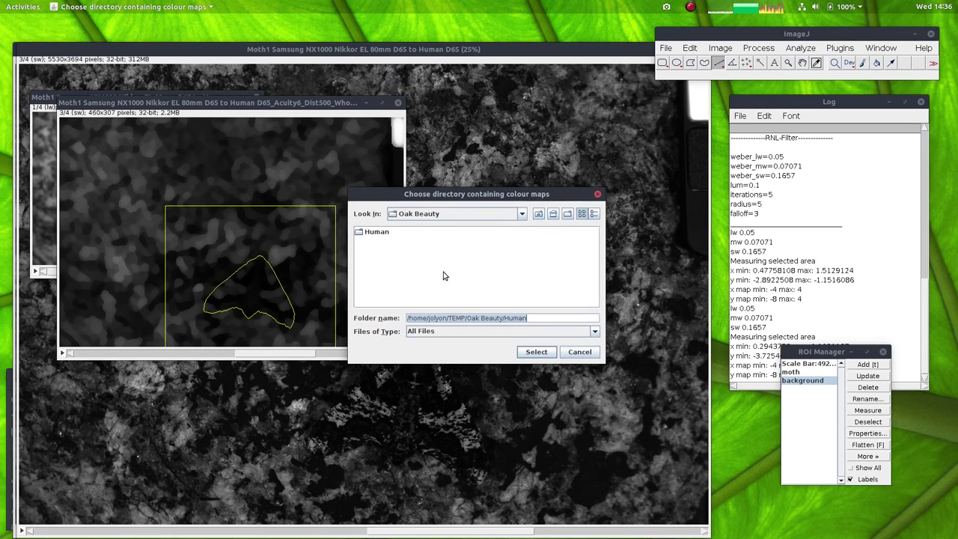
click(536, 352)
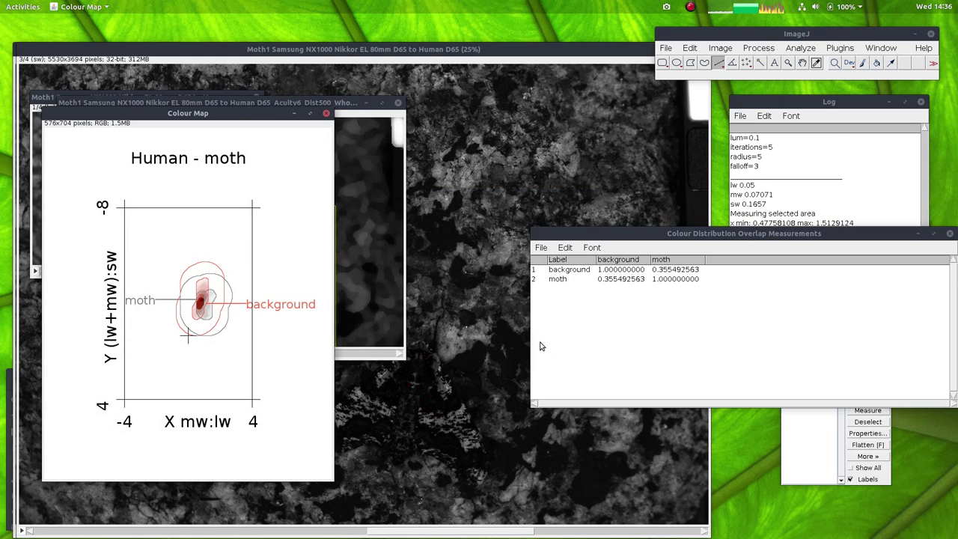
Step: Examine the enlarged colour map plot and the Colour Distribution Overlap Measurements table for moth versus background
drag(210, 121, 326, 77)
key(plus)
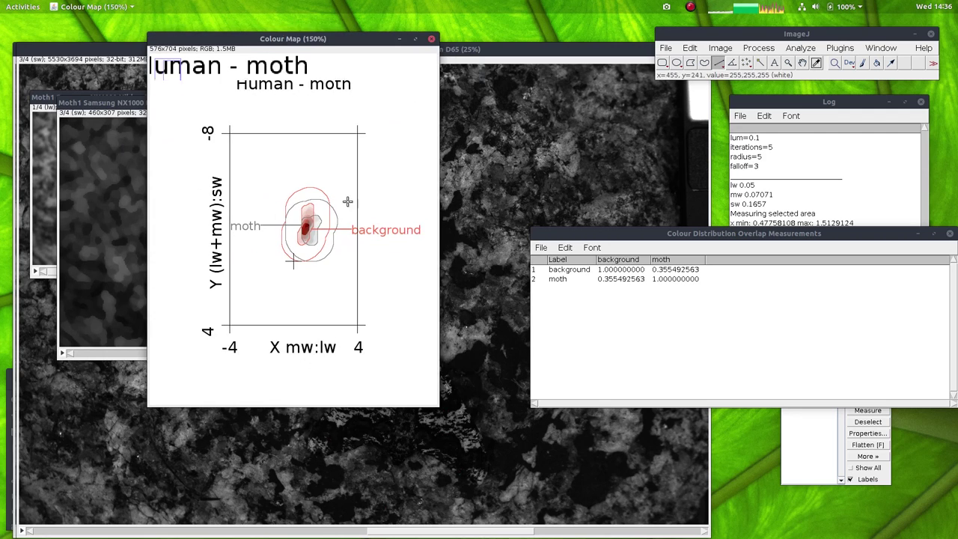
key(plus)
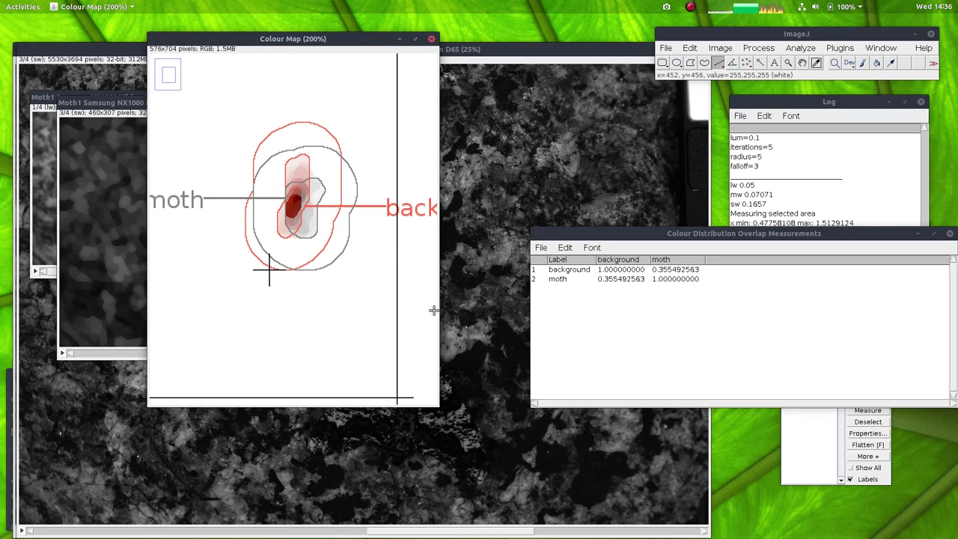
drag(443, 409, 719, 503)
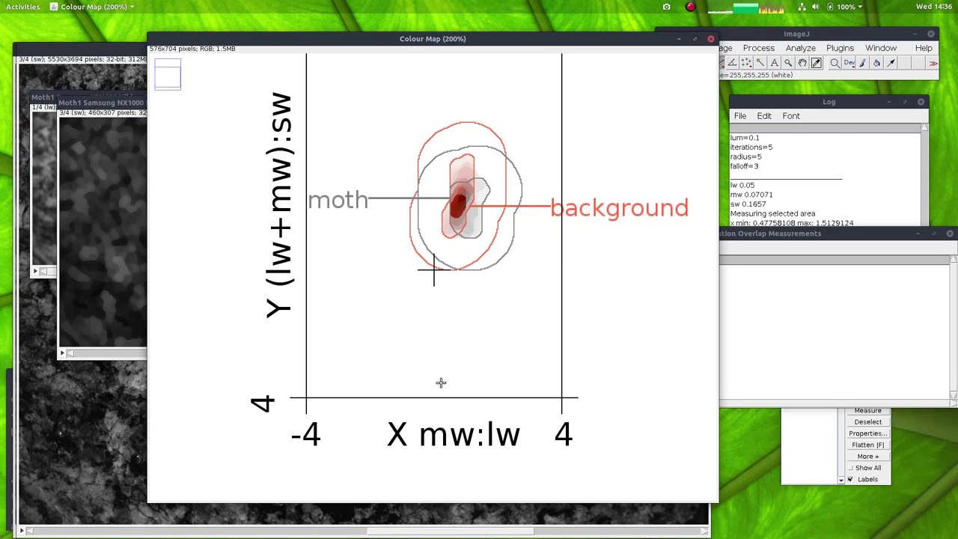
key(minus)
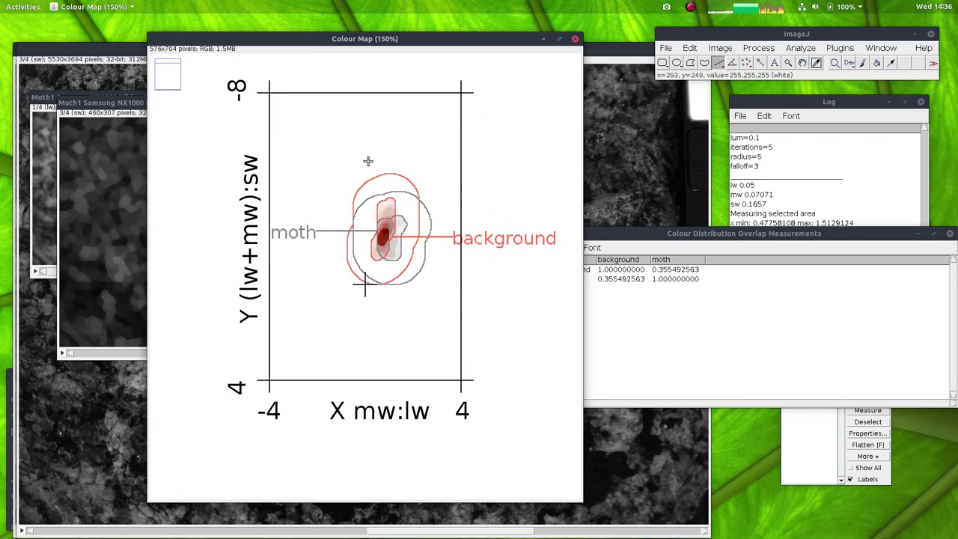
click(634, 247)
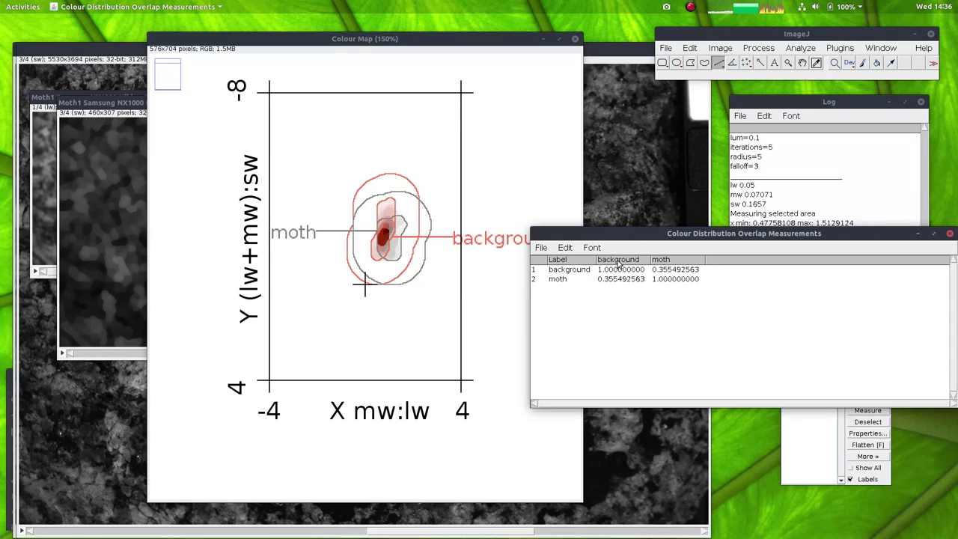
drag(672, 245, 643, 245)
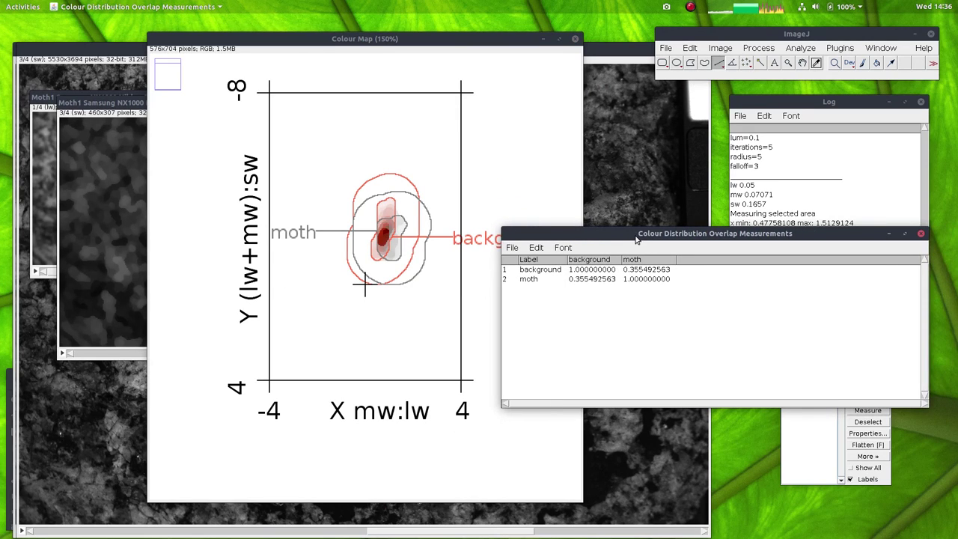
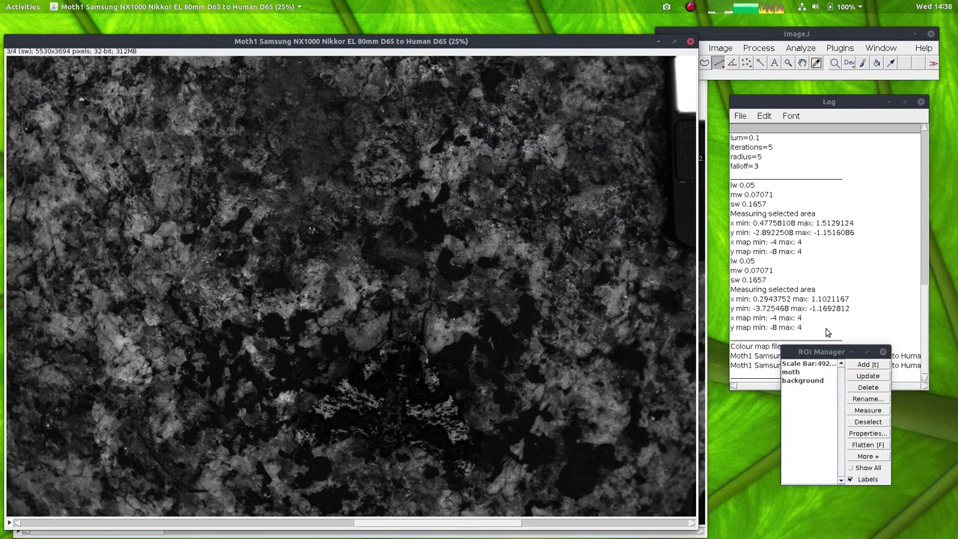
Step: Close the ROI Manager and reload the full-resolution image's regions from Moth1.zip in the Oak Beauty folder
click(791, 372)
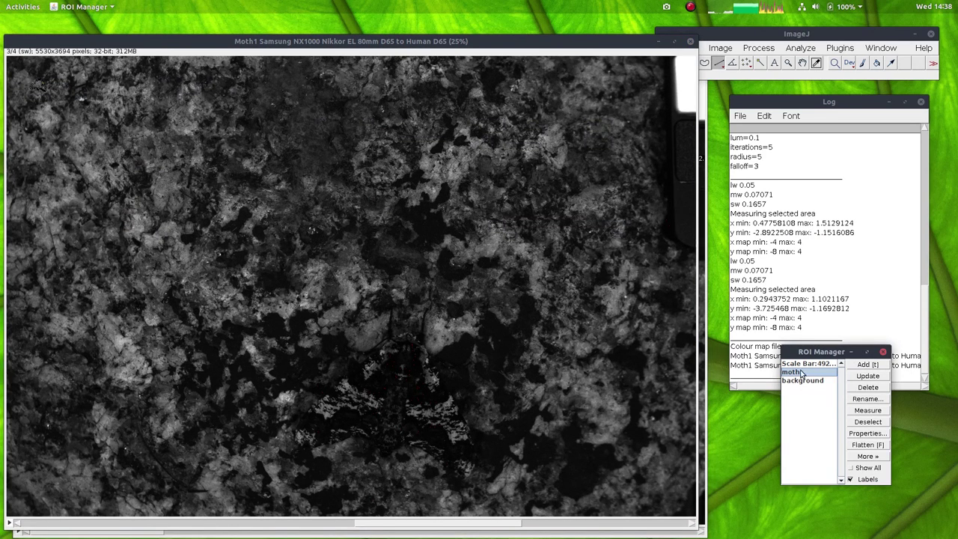
click(800, 382)
click(884, 351)
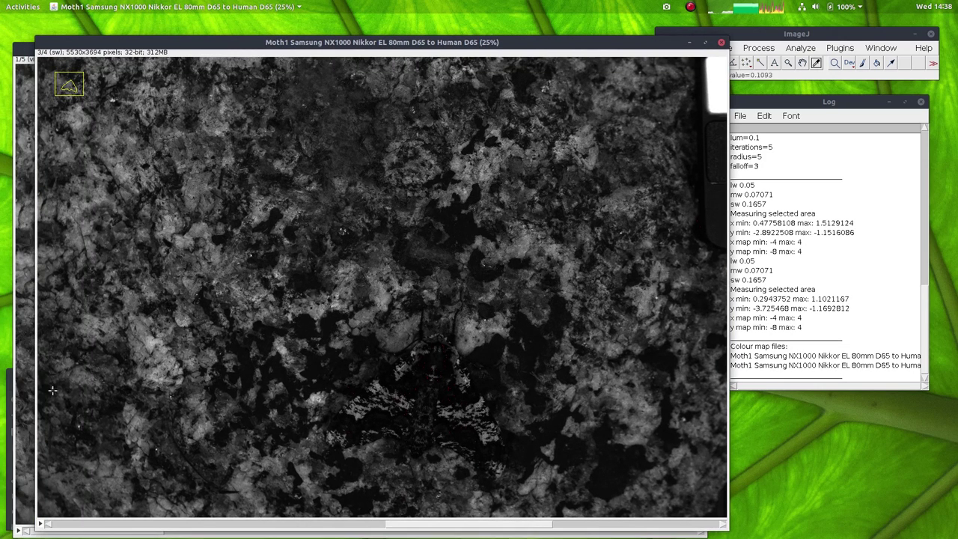
click(9, 427)
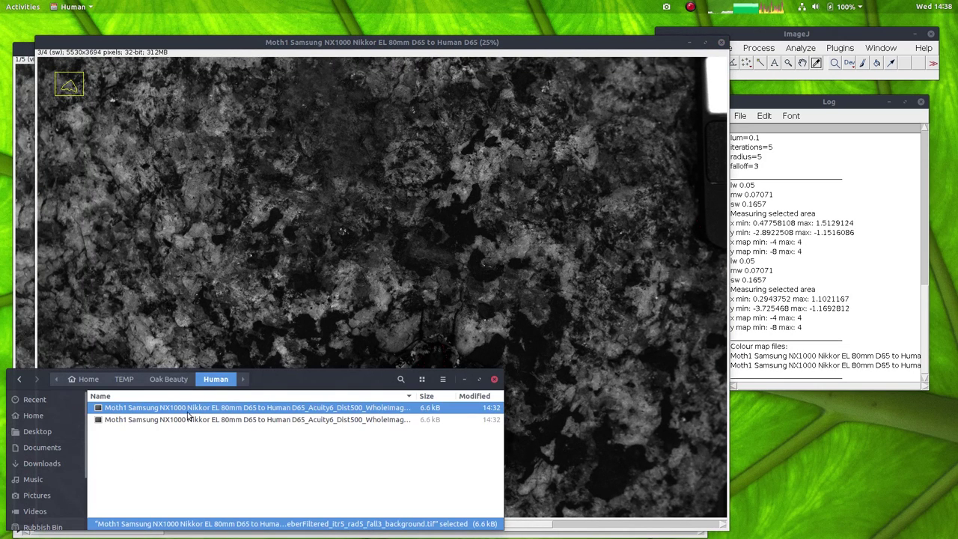
click(184, 380)
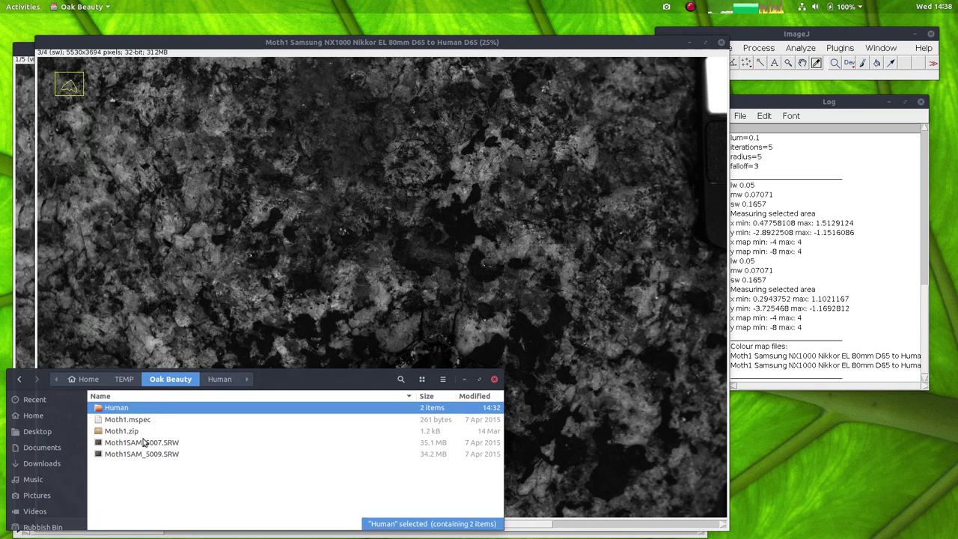
click(124, 432)
drag(638, 154, 772, 75)
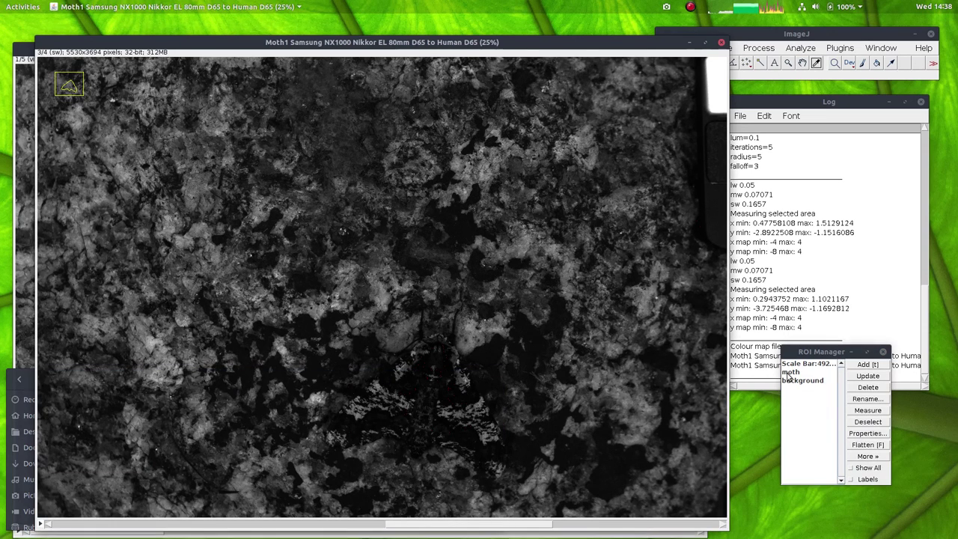
Step: Check the reloaded moth and background regions in turn on the cone-catch image
click(790, 373)
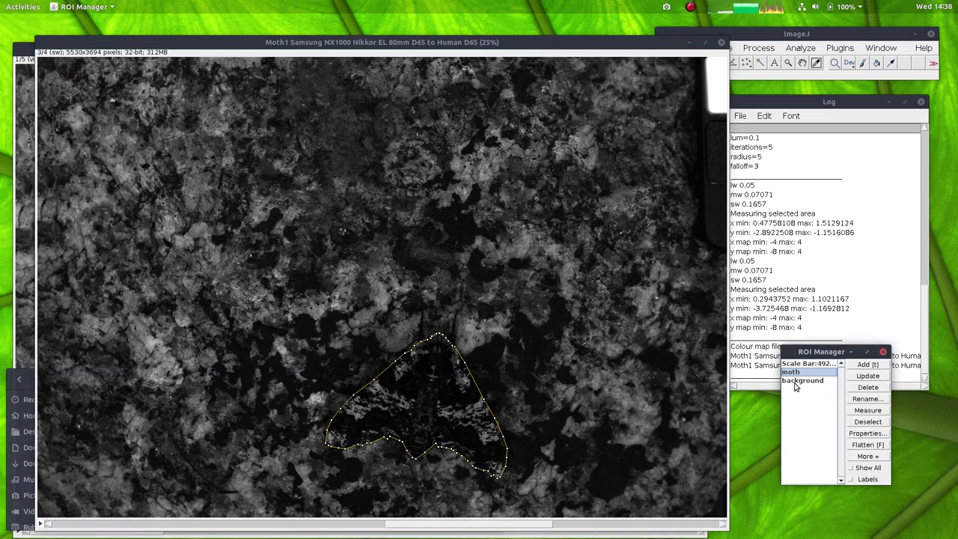
click(796, 381)
click(797, 373)
click(806, 383)
Step: Run QCPA on the moth ROI with Gaussian acuity correction (6 cycles per degree, viewing distance 500) and the RNL ranked filter using Human 0.05
click(840, 48)
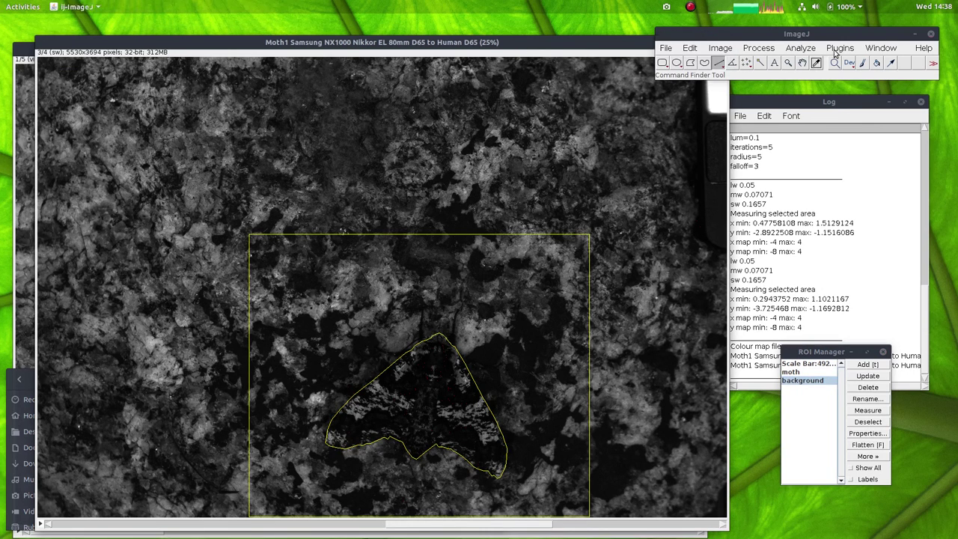
mouse_move(842, 250)
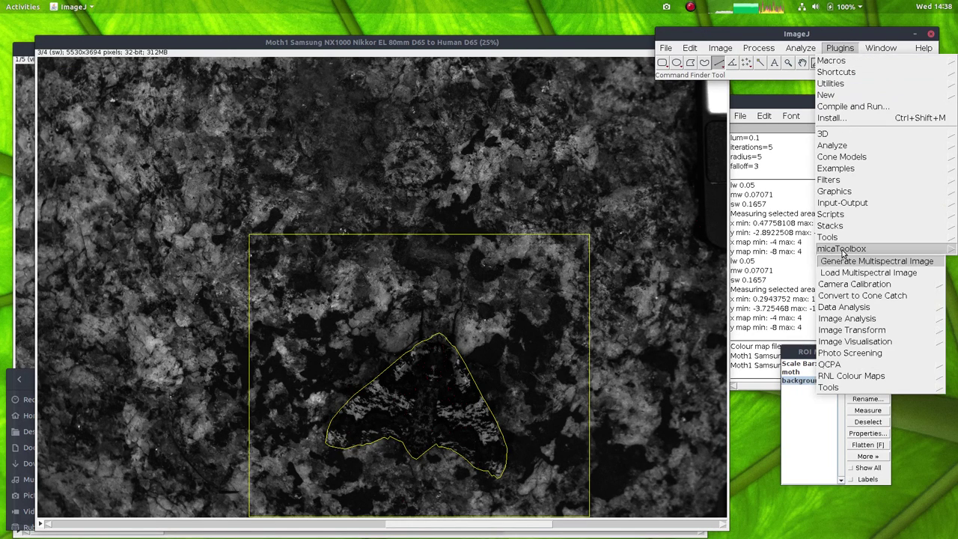
click(848, 378)
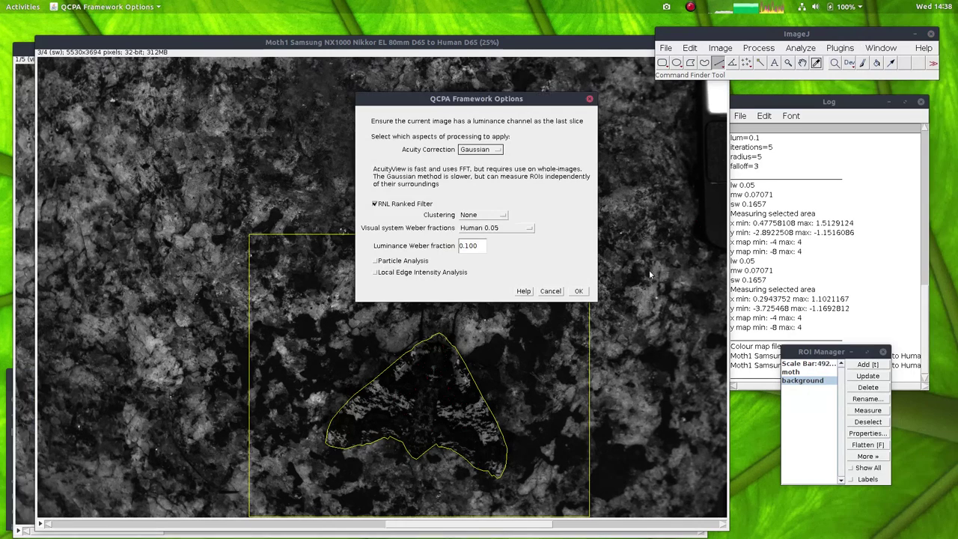
click(580, 291)
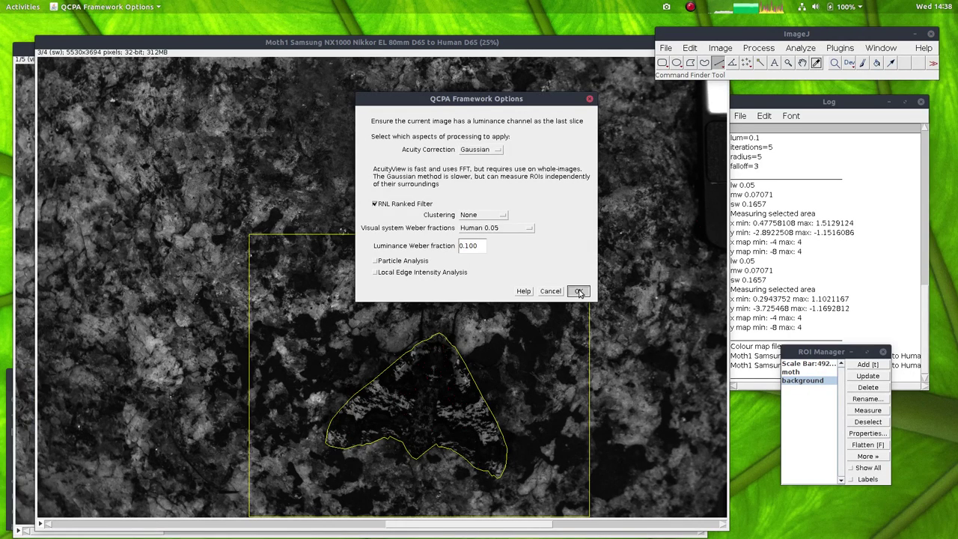
click(434, 282)
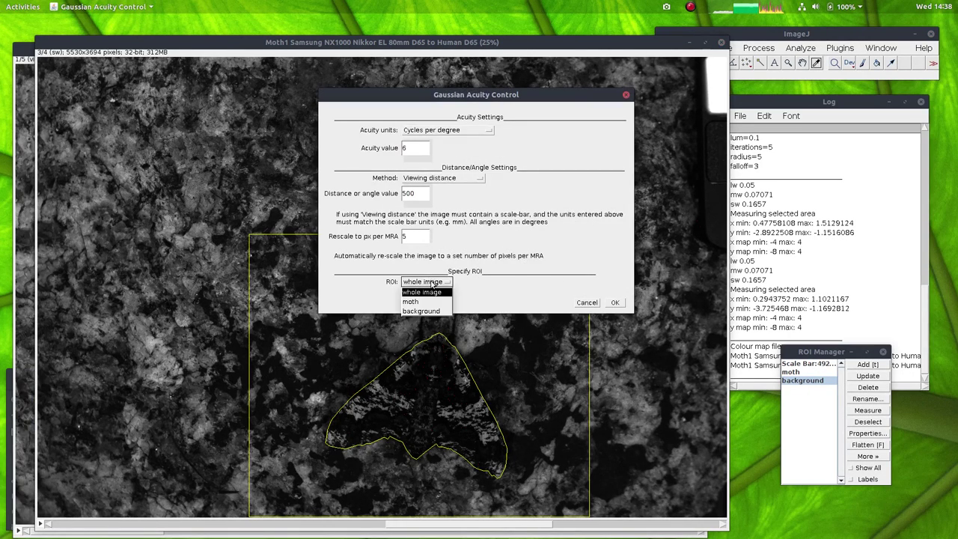
click(423, 306)
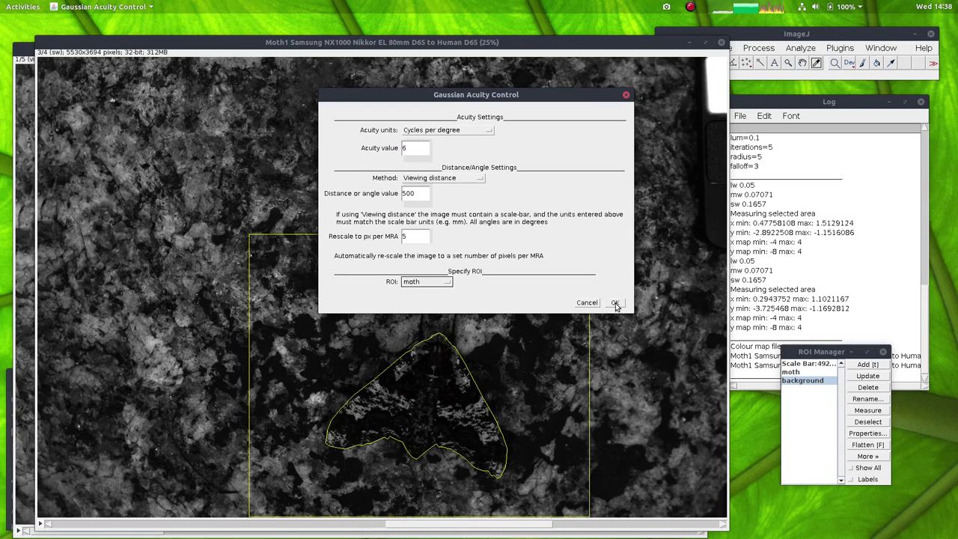
click(616, 304)
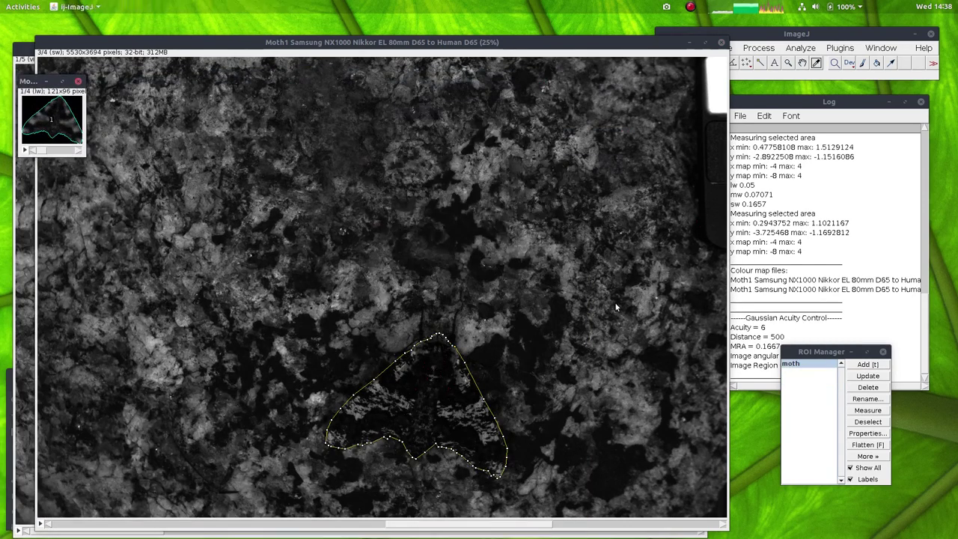
click(540, 250)
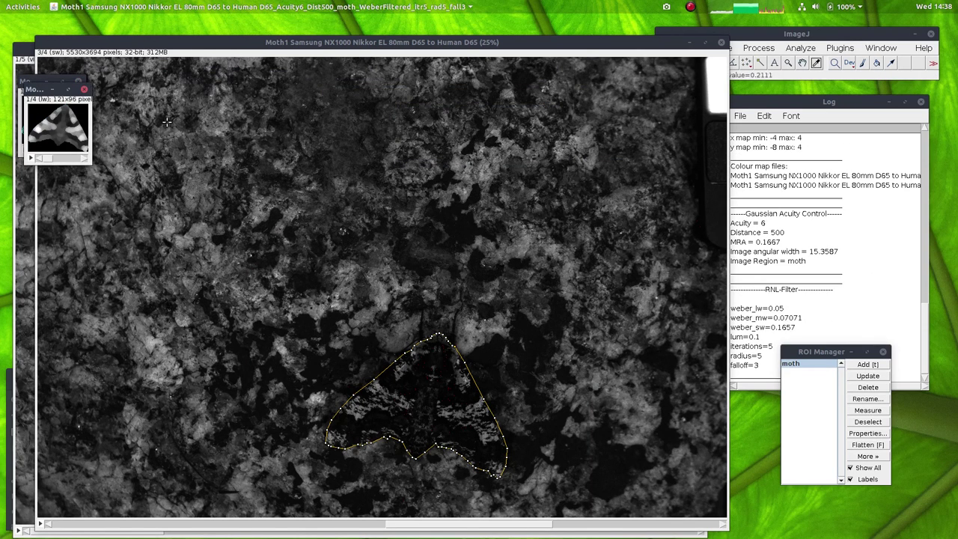
drag(36, 89, 62, 99)
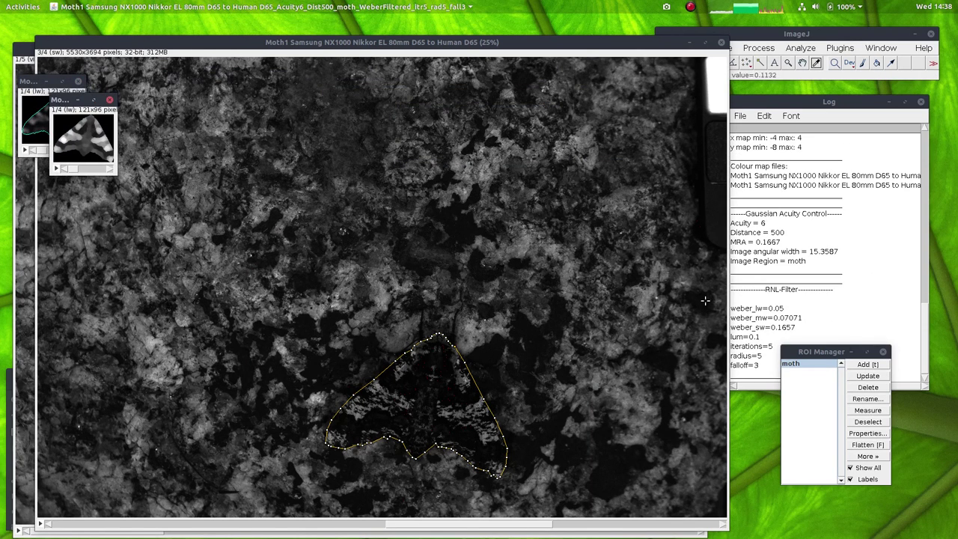
Step: Delete the two whole-image colour map files from the Human folder in the file manager
click(6, 408)
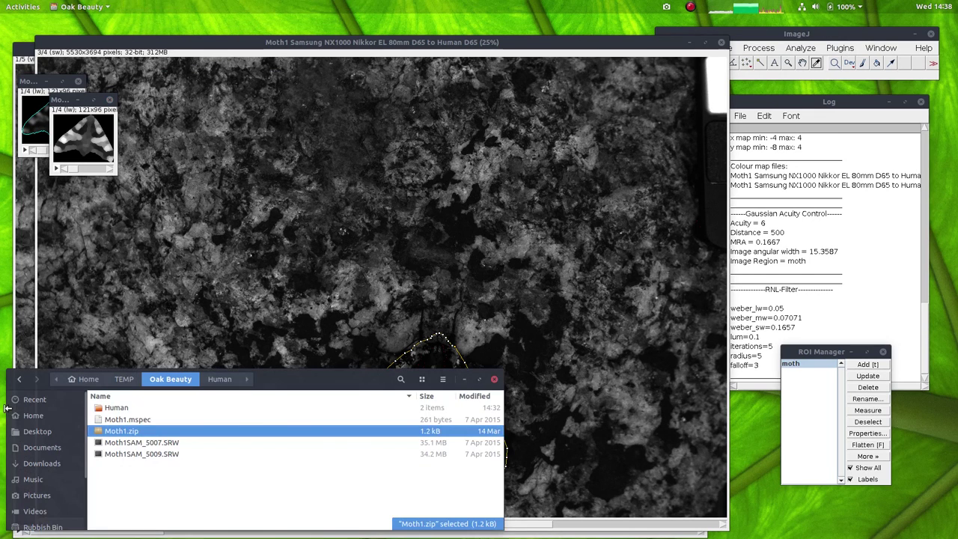
double_click(132, 411)
click(154, 412)
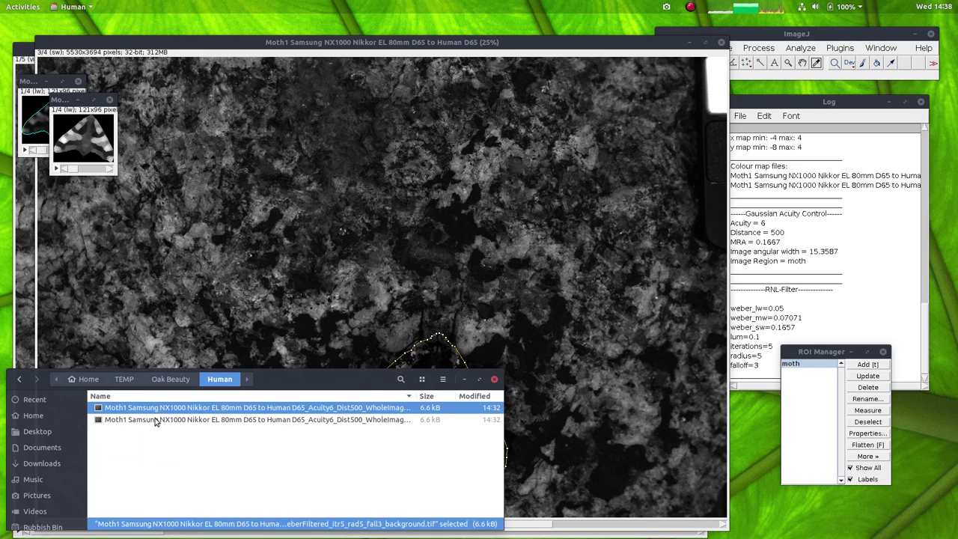
shift+click(155, 421)
key(Delete)
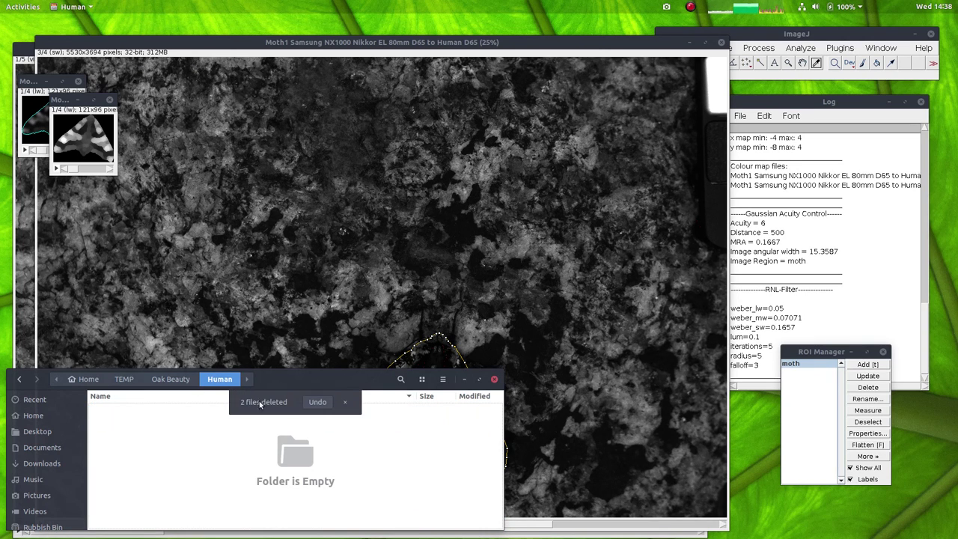
click(823, 50)
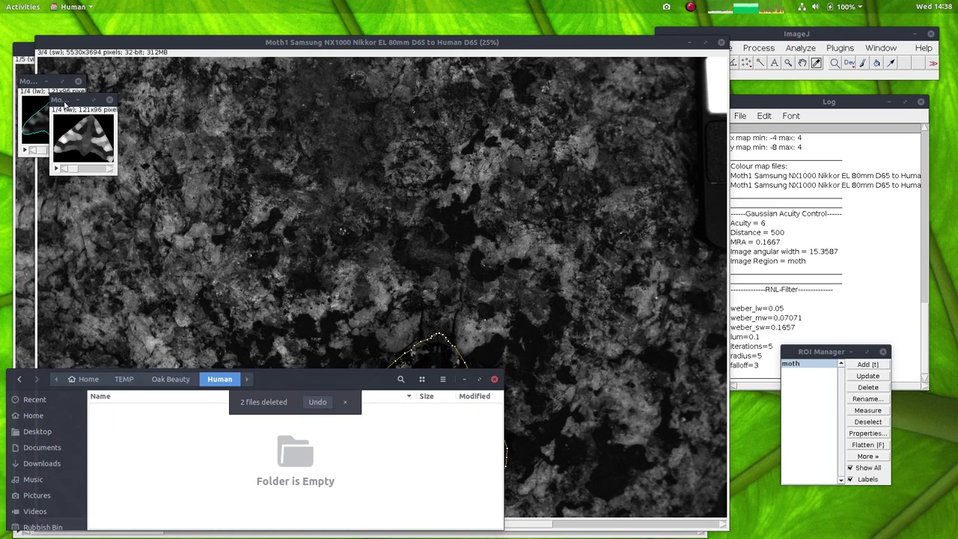
Step: Create an RNL colour map from the filtered moth ROI with Human 0.05 Weber fractions and 4 px per JND, saving it in the Human folder
click(833, 48)
mouse_move(834, 252)
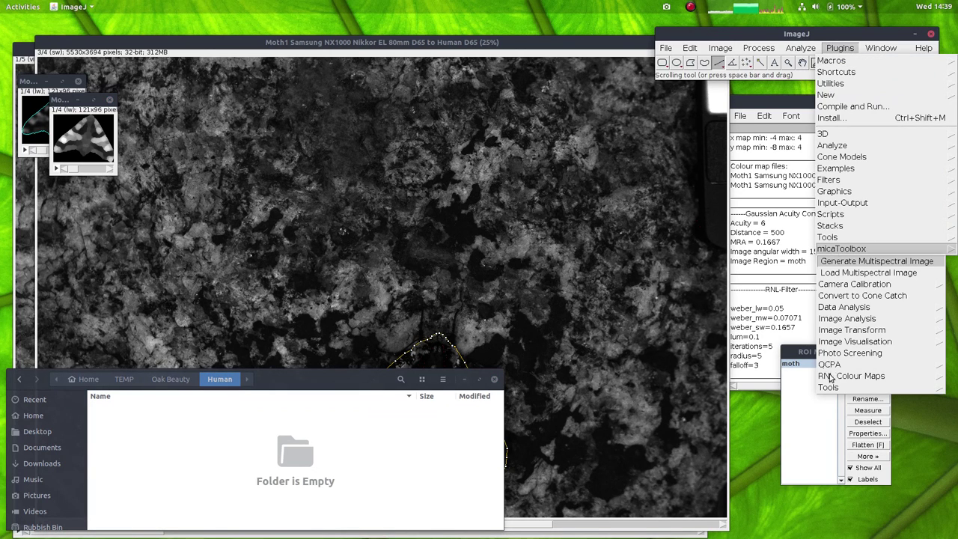
mouse_move(837, 378)
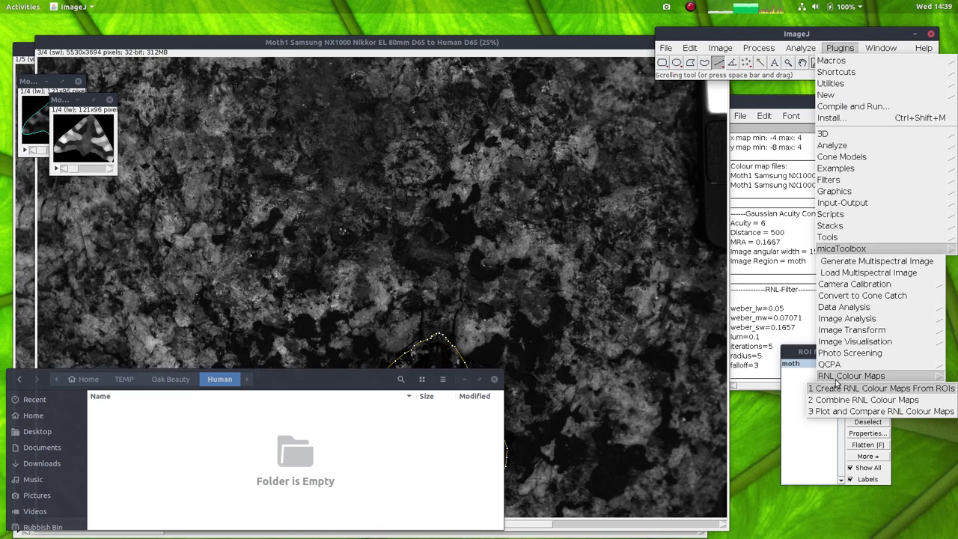
click(877, 390)
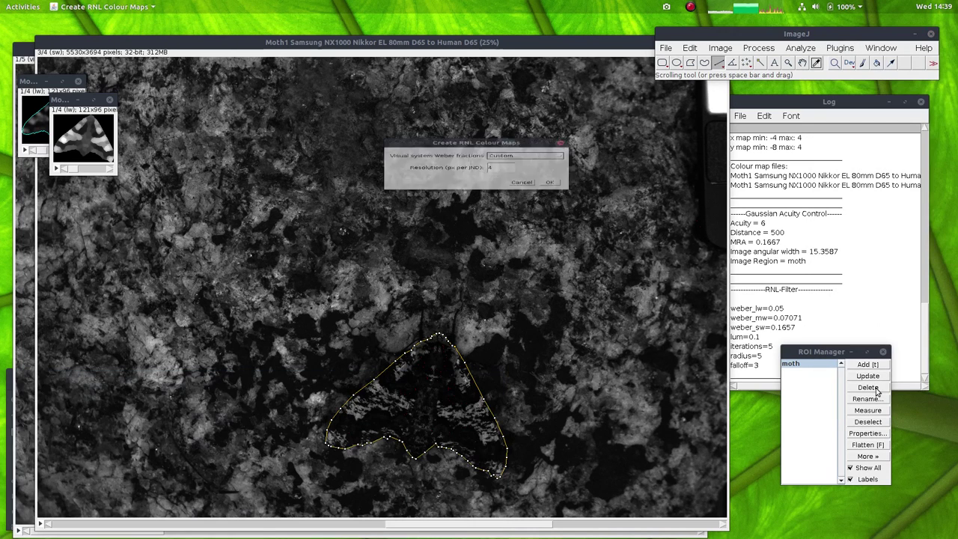
click(516, 152)
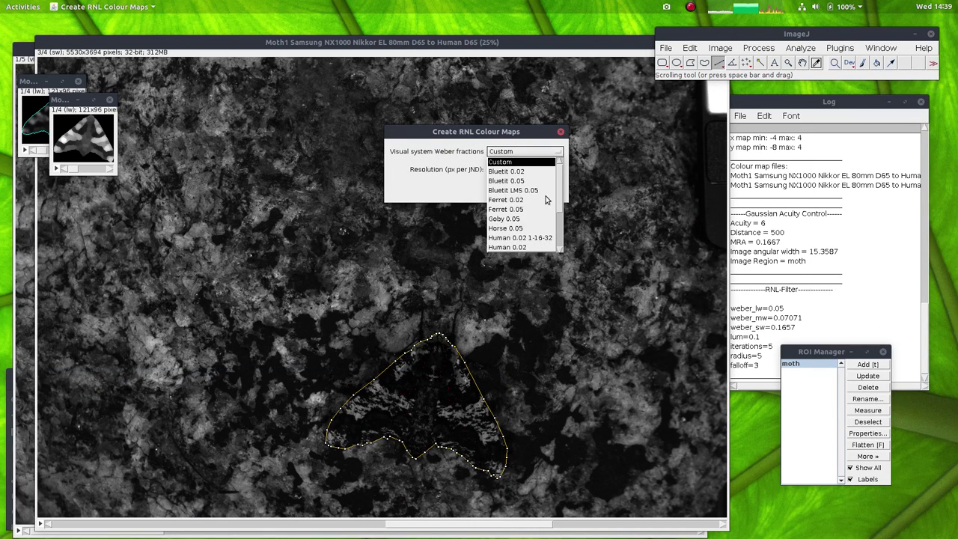
scroll(560, 199, down, 3)
click(517, 229)
click(552, 191)
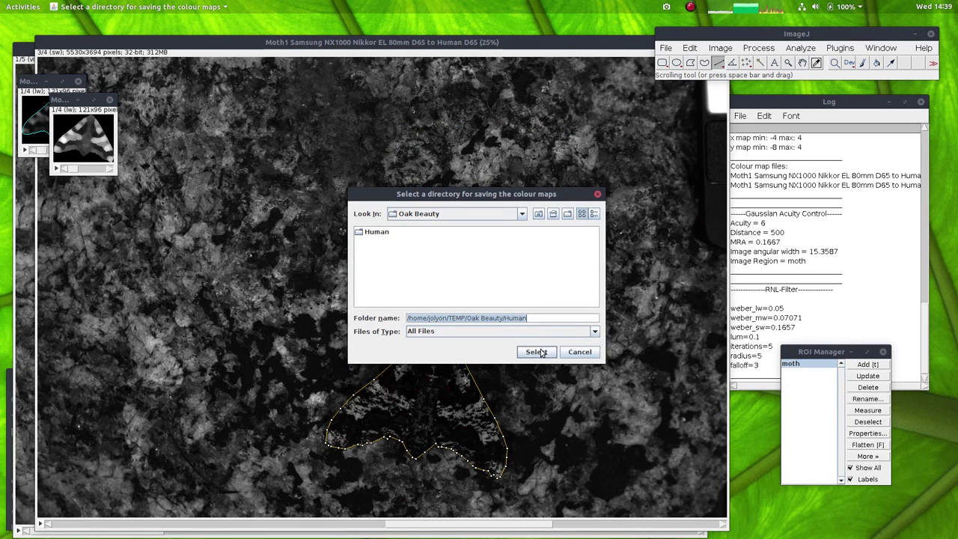
click(537, 352)
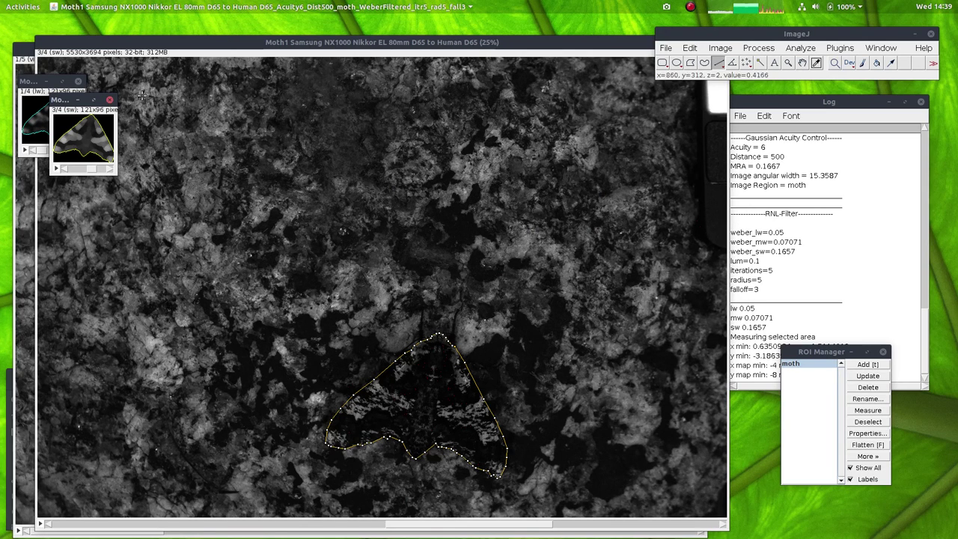
Step: Close the RNL-filtered and acuity-corrected moth images
click(110, 99)
click(608, 184)
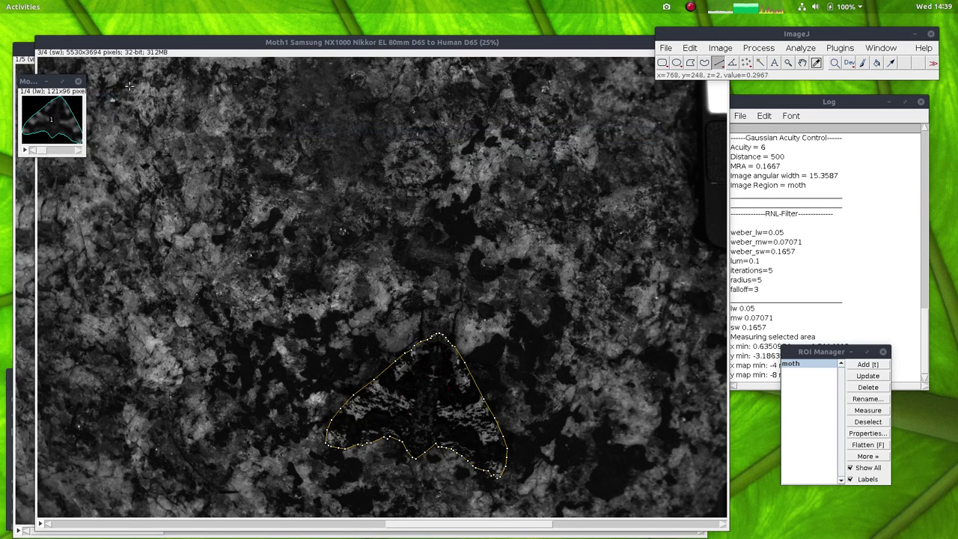
click(77, 81)
click(559, 183)
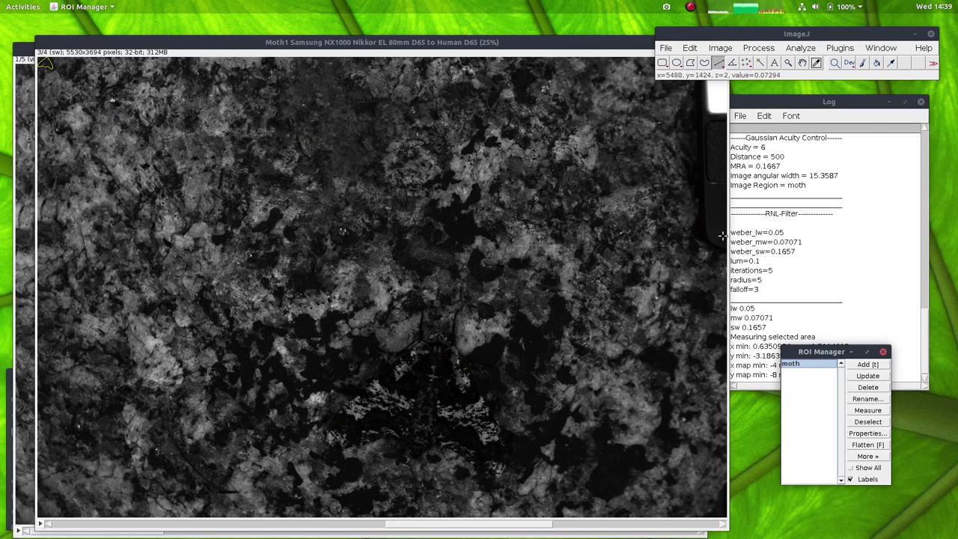
Step: Remove the rescaled moth ROI and reload the full-resolution regions from Moth1.zip in the Oak Beauty folder, selecting the background region
click(866, 387)
click(6, 423)
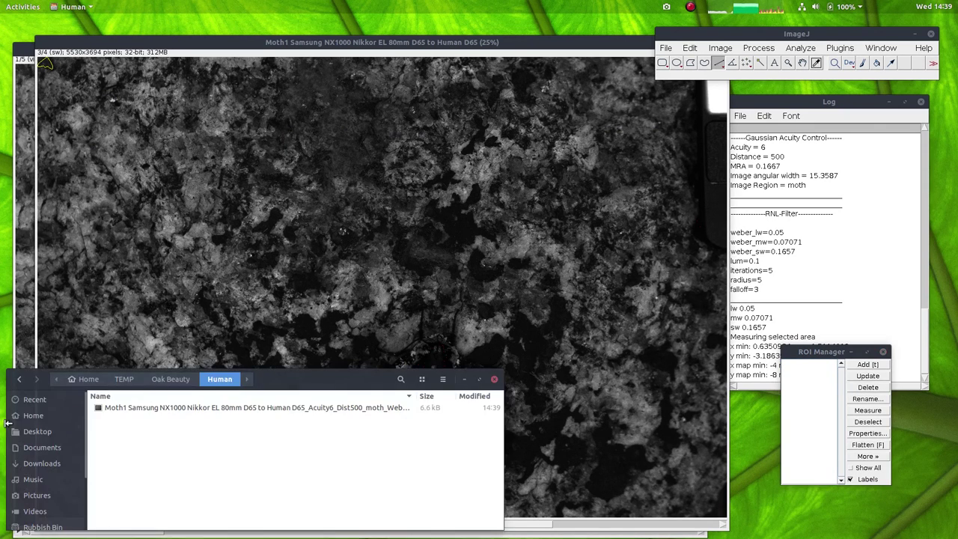
click(170, 378)
drag(122, 432, 723, 77)
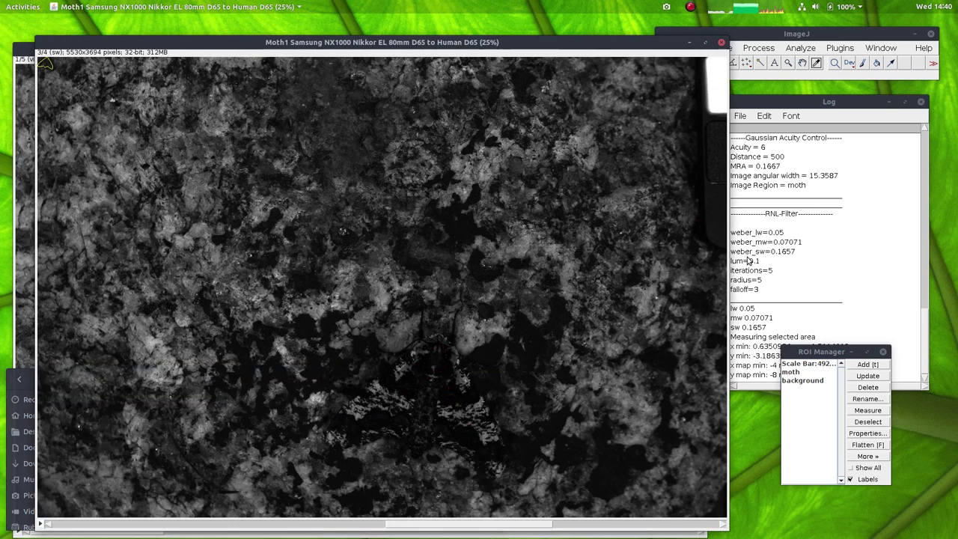
click(791, 372)
click(797, 382)
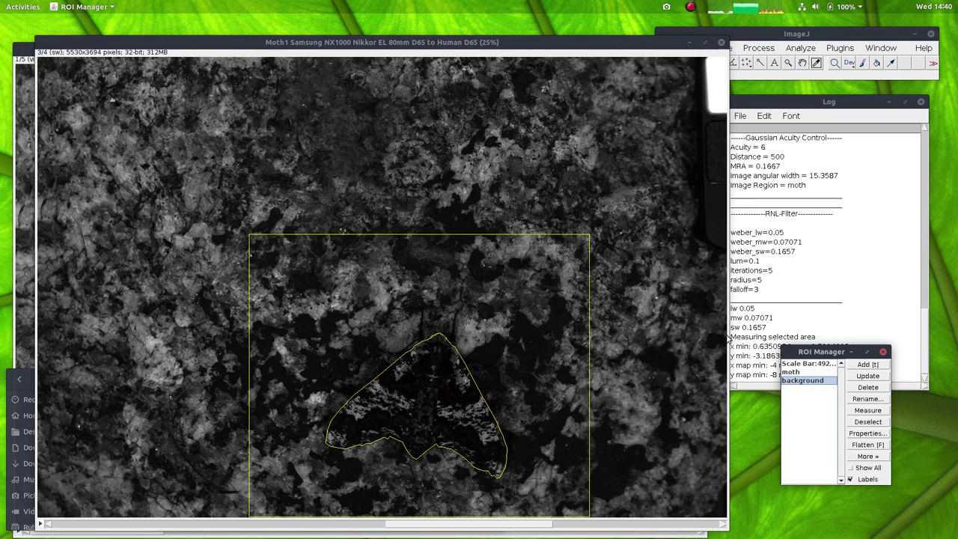
Step: Run QCPA on the background ROI with Gaussian acuity correction (6 cycles per degree, viewing distance 500) and the RNL ranked filter using Human 0.05
click(842, 50)
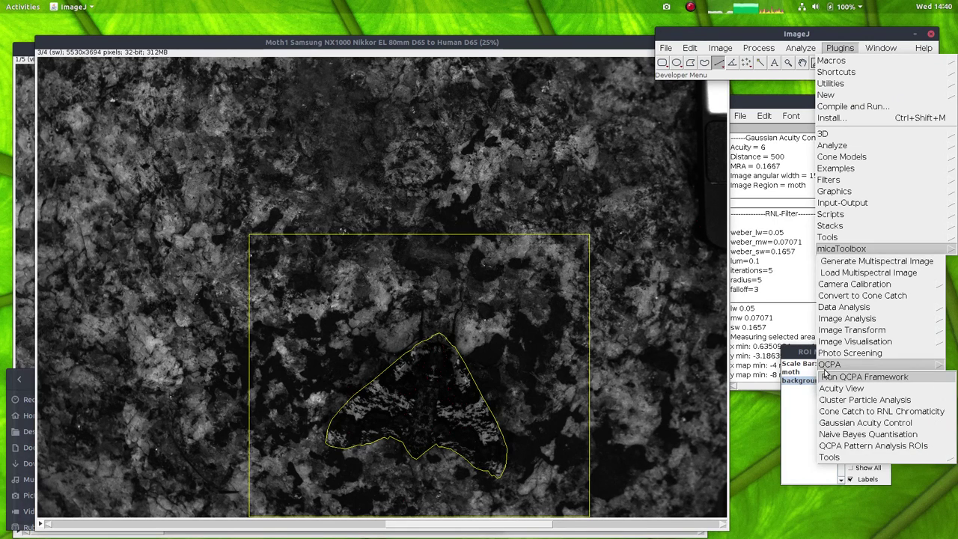
click(830, 372)
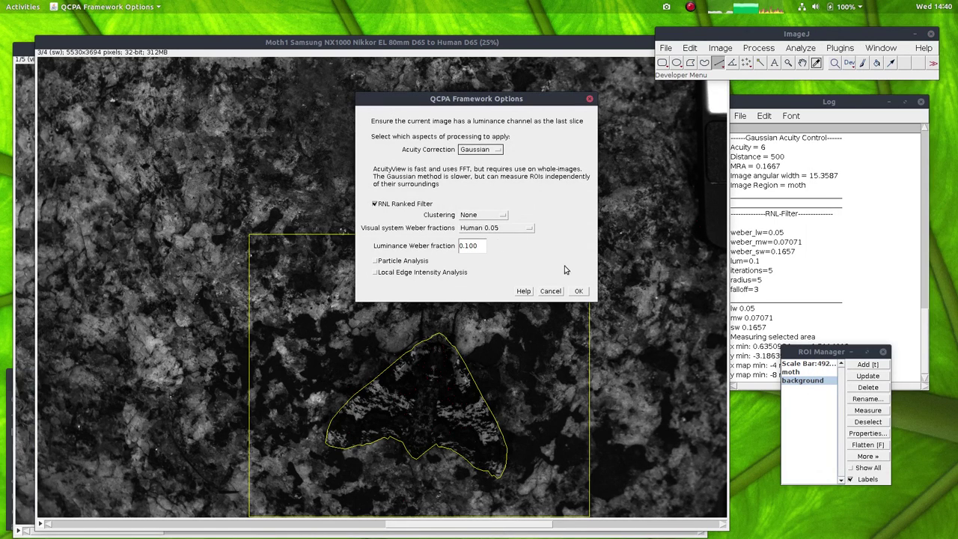
click(580, 292)
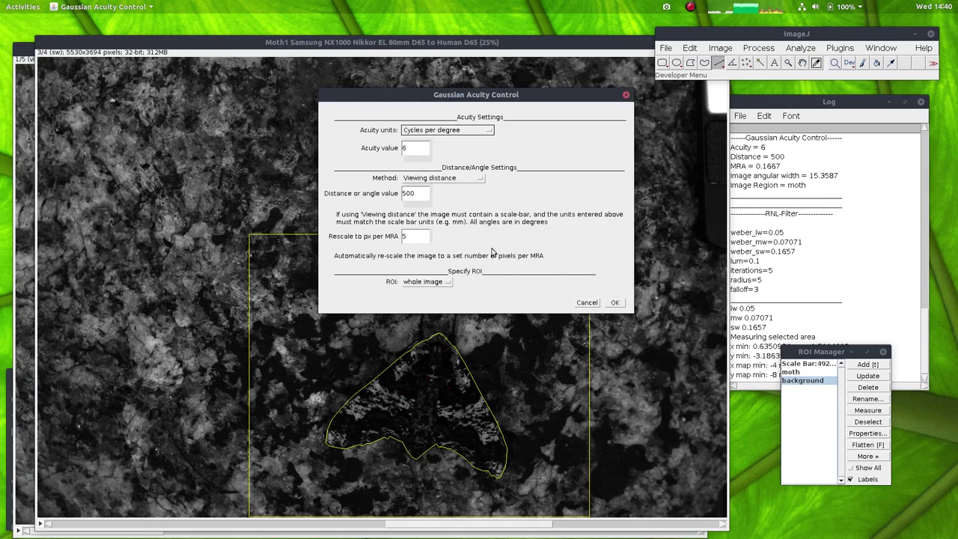
click(441, 284)
click(422, 312)
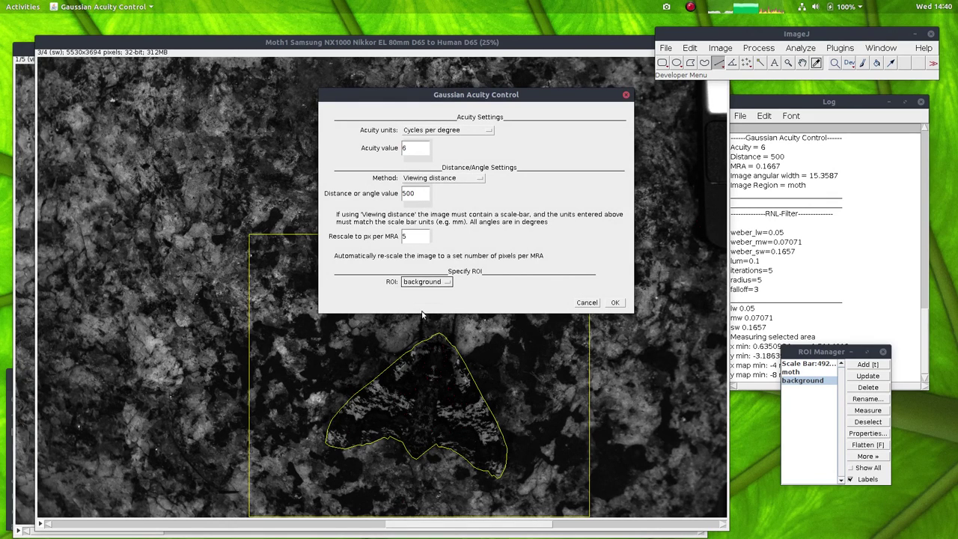
click(622, 305)
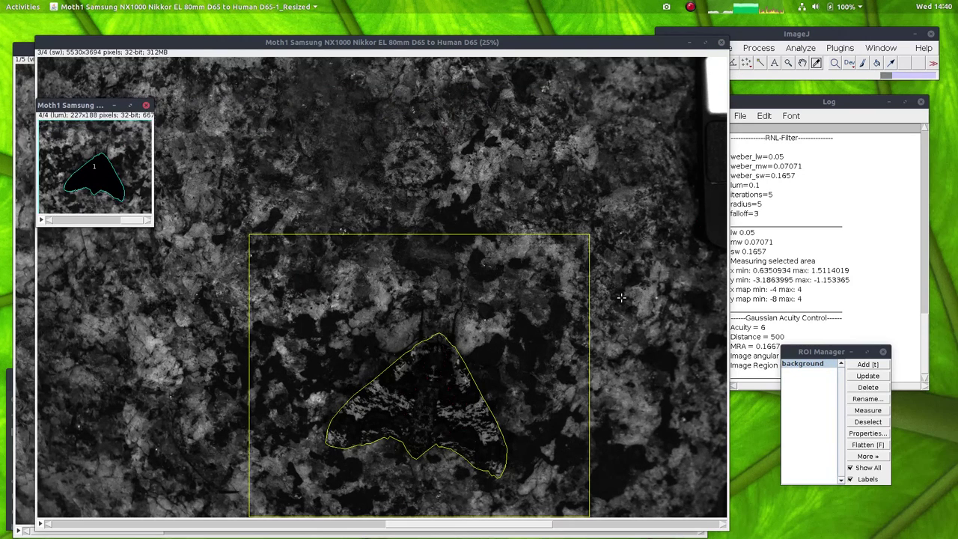
click(538, 251)
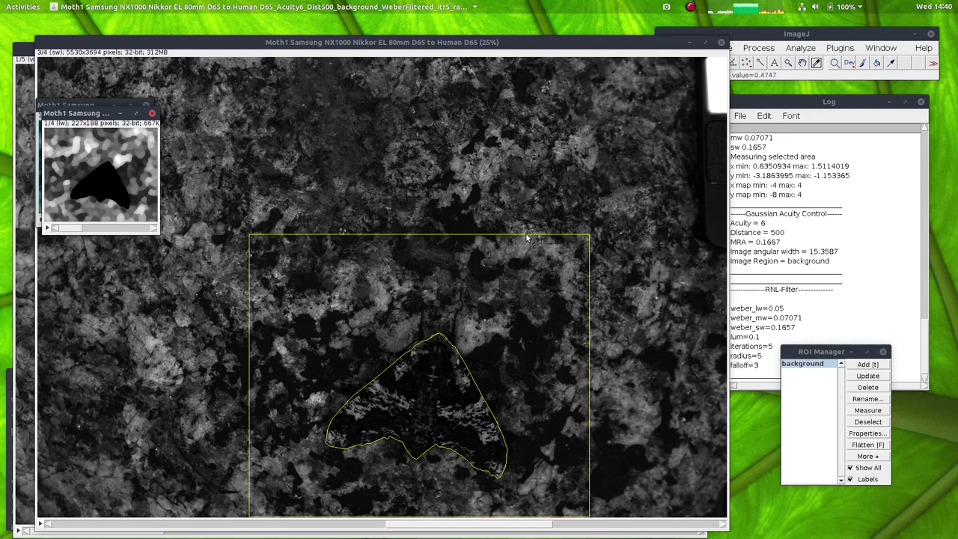
drag(85, 109, 91, 109)
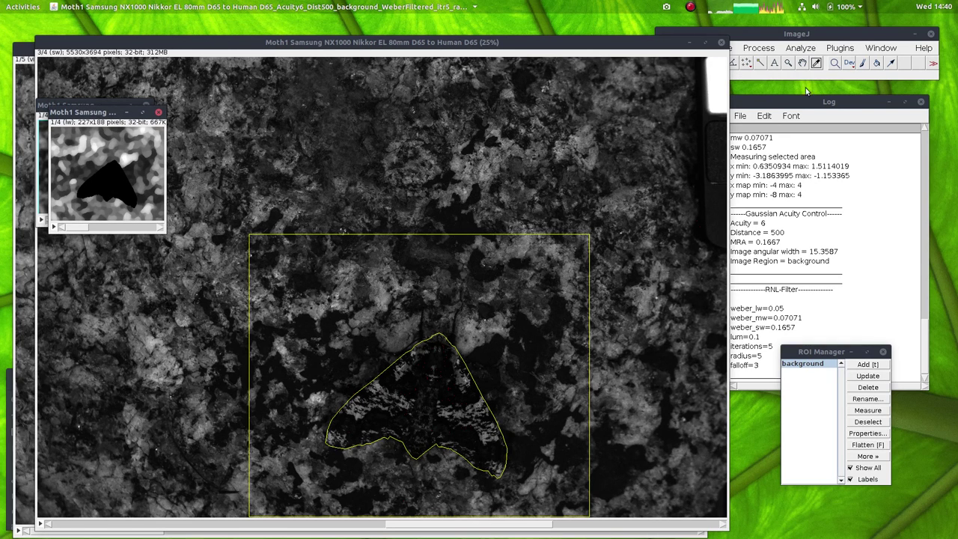
Step: Create an RNL colour map from the filtered background ROI with Human 0.05 Weber fractions, saving it in the Human folder
click(840, 48)
mouse_move(837, 249)
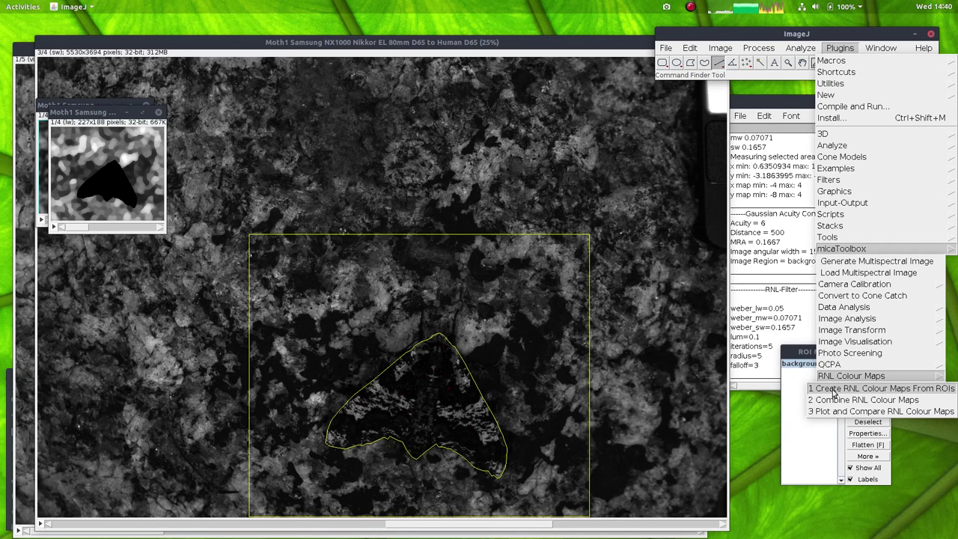
click(833, 392)
click(515, 153)
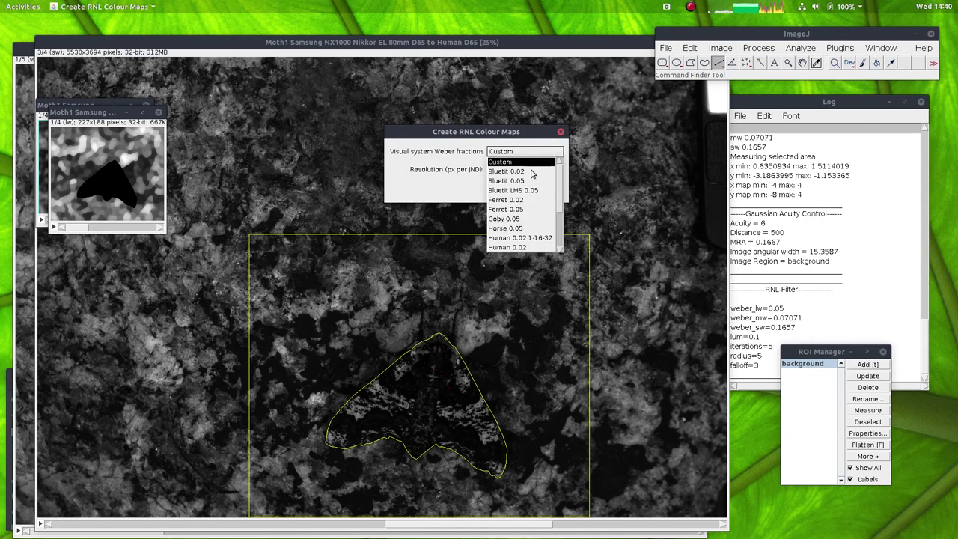
drag(562, 193, 559, 205)
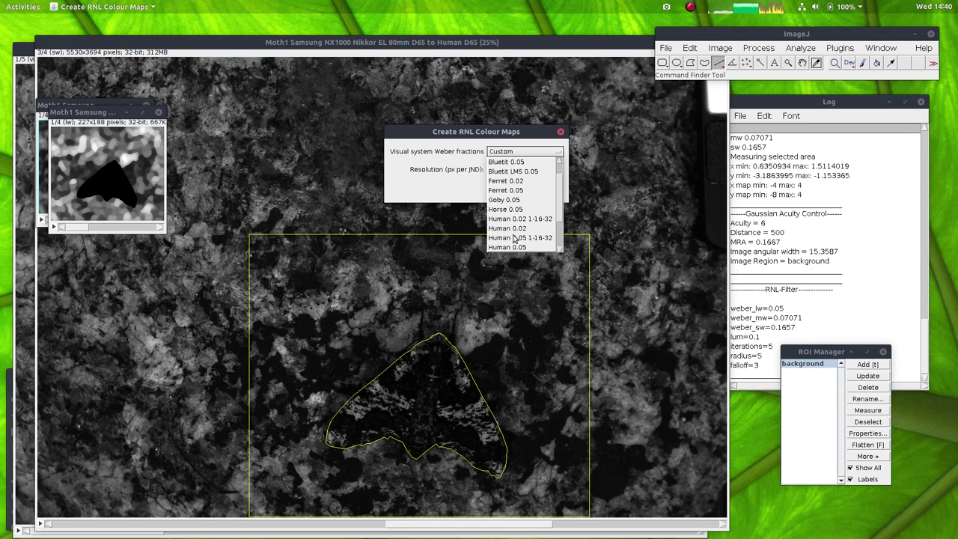
click(516, 248)
click(550, 192)
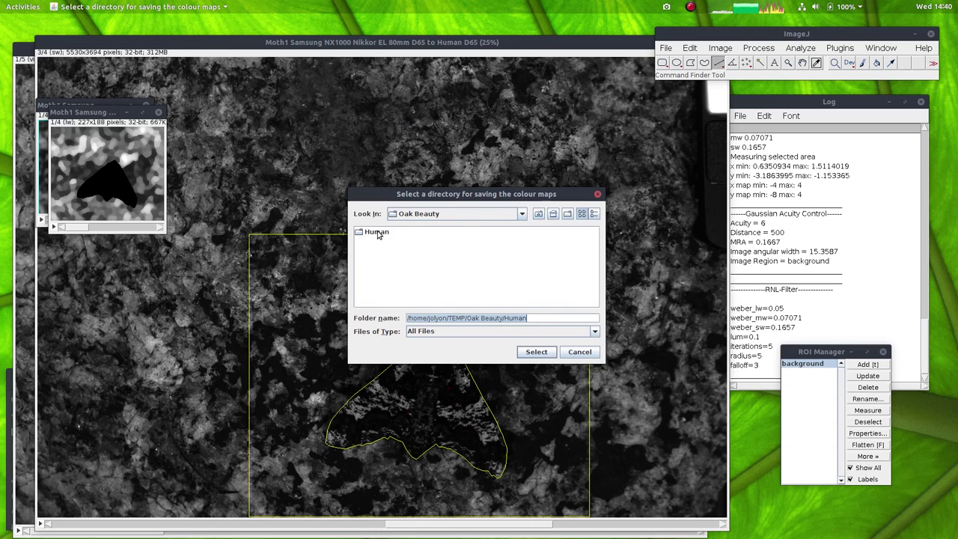
click(532, 352)
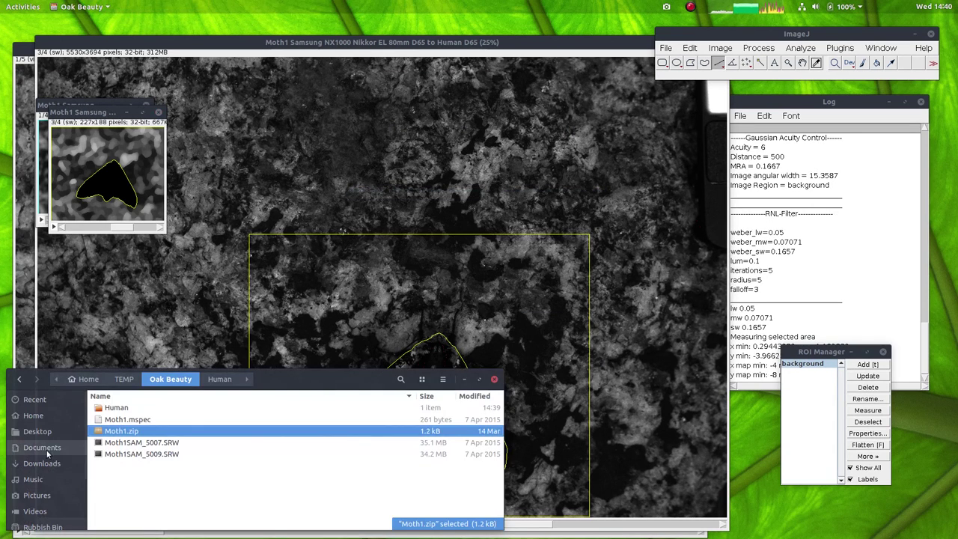
Step: Check the saved colour map files in the Human folder and close the two processed background images
double_click(116, 408)
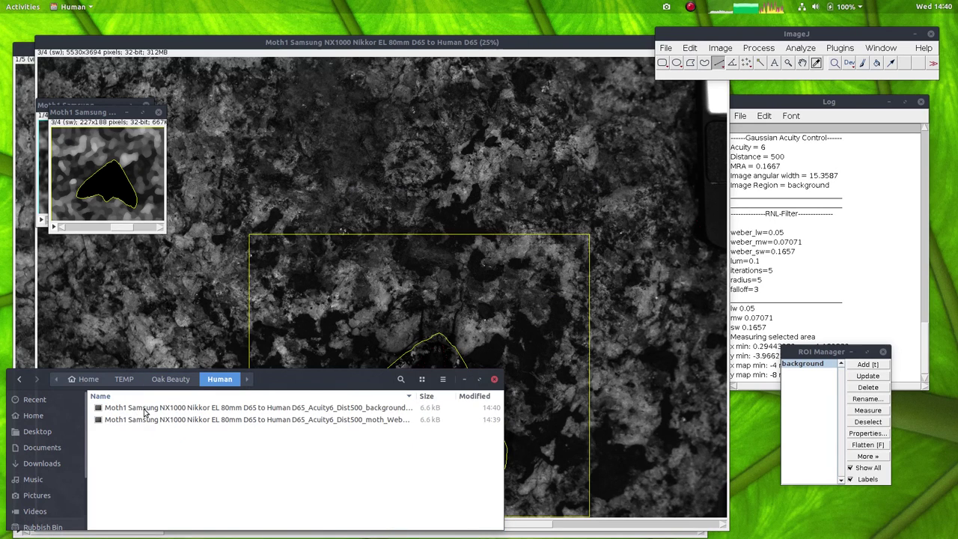
drag(417, 395, 359, 395)
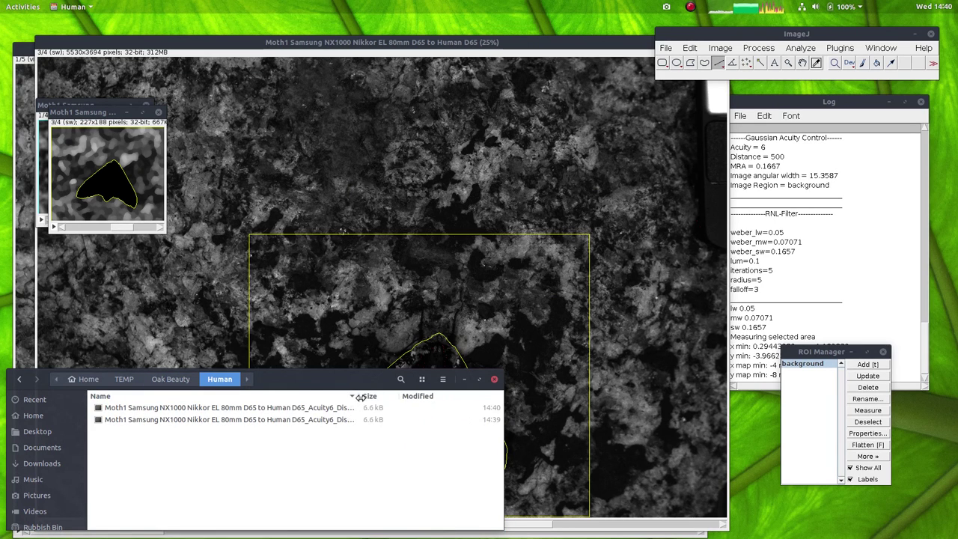
click(158, 111)
click(617, 183)
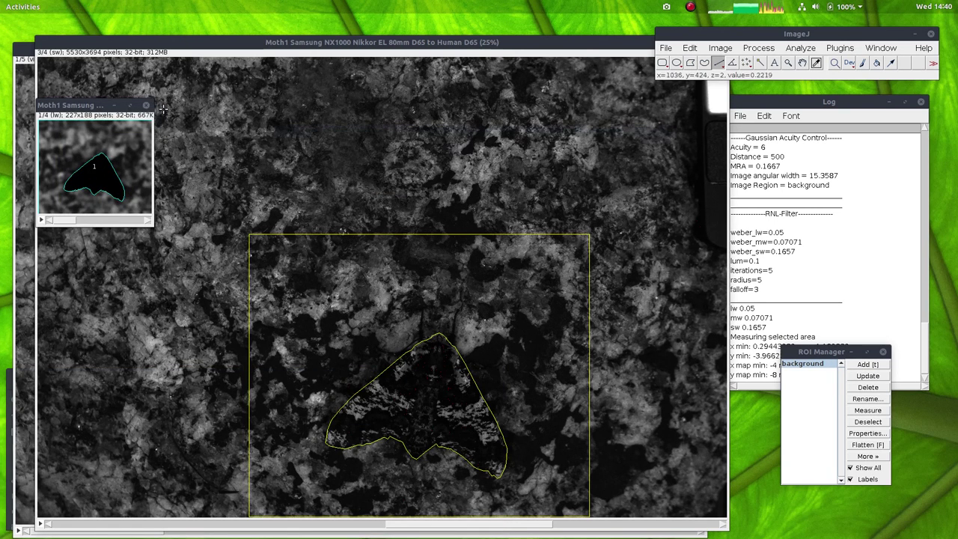
click(146, 106)
click(569, 182)
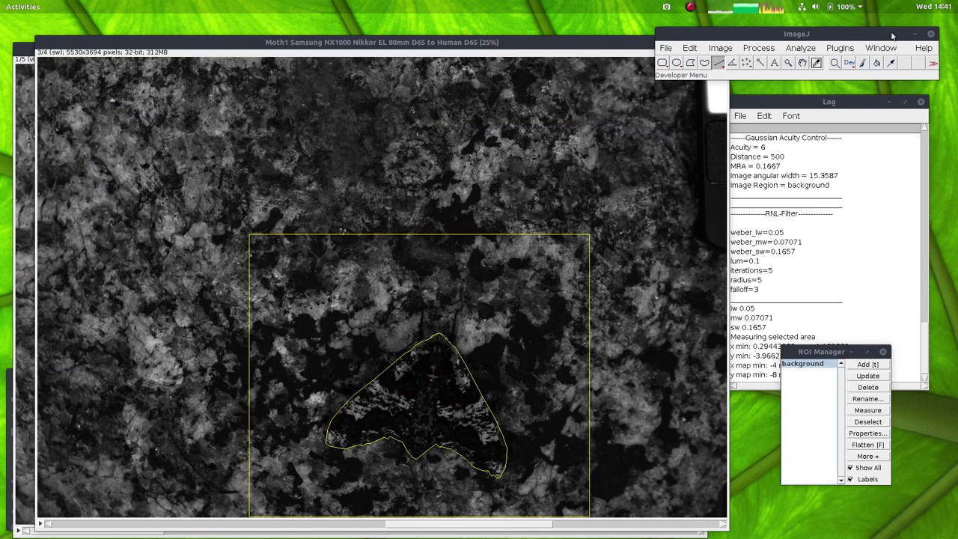
Step: Plot and compare the RNL colour maps from the Human folder, using figure title Human, scale 8 and the colour palette option
click(840, 48)
mouse_move(849, 252)
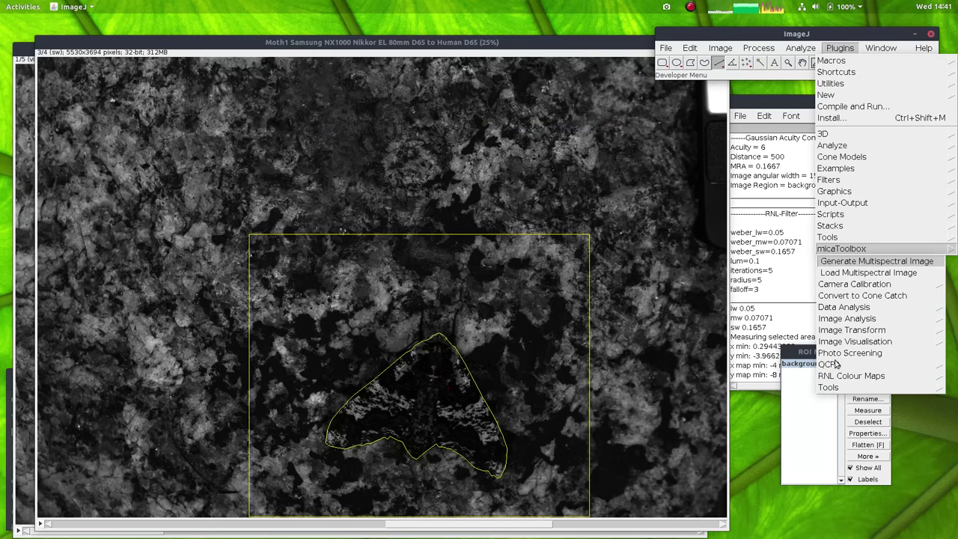
mouse_move(838, 378)
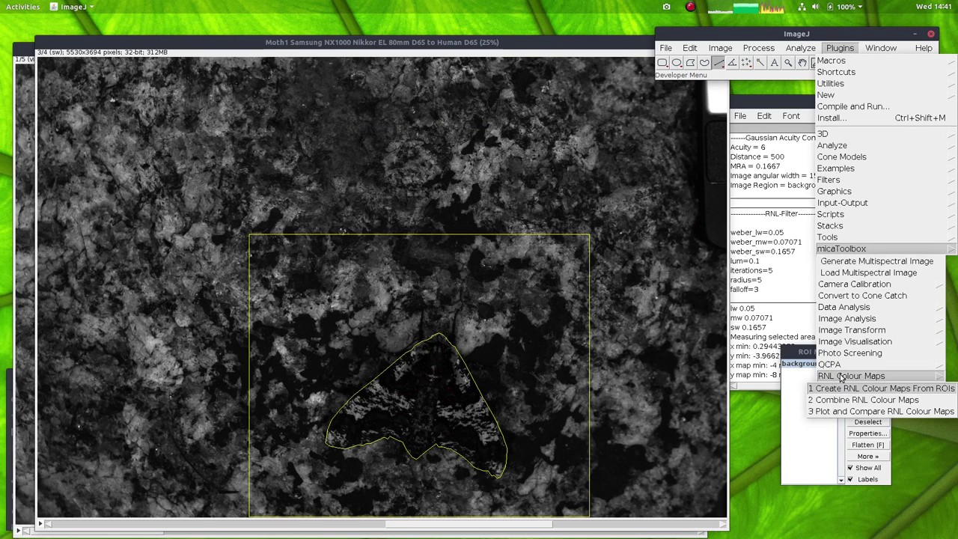
click(827, 412)
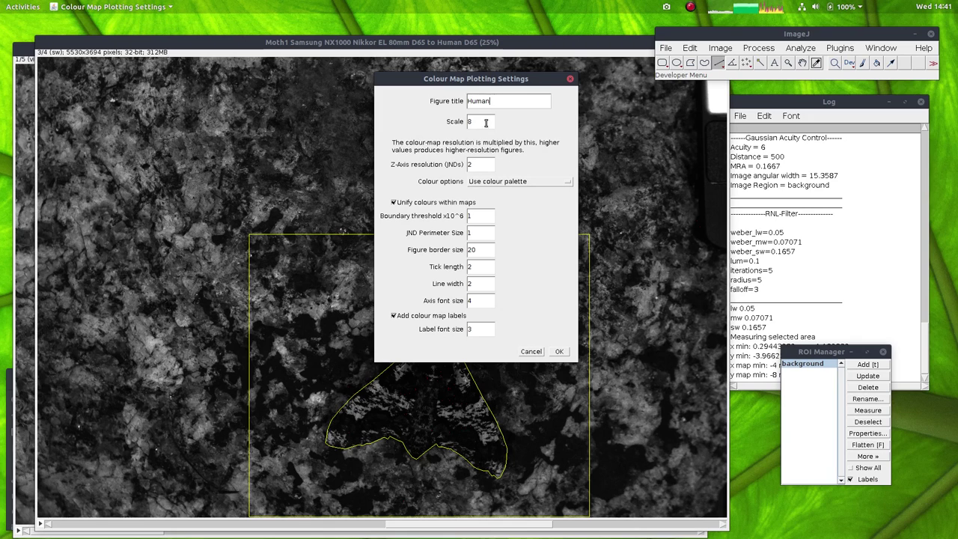
click(558, 353)
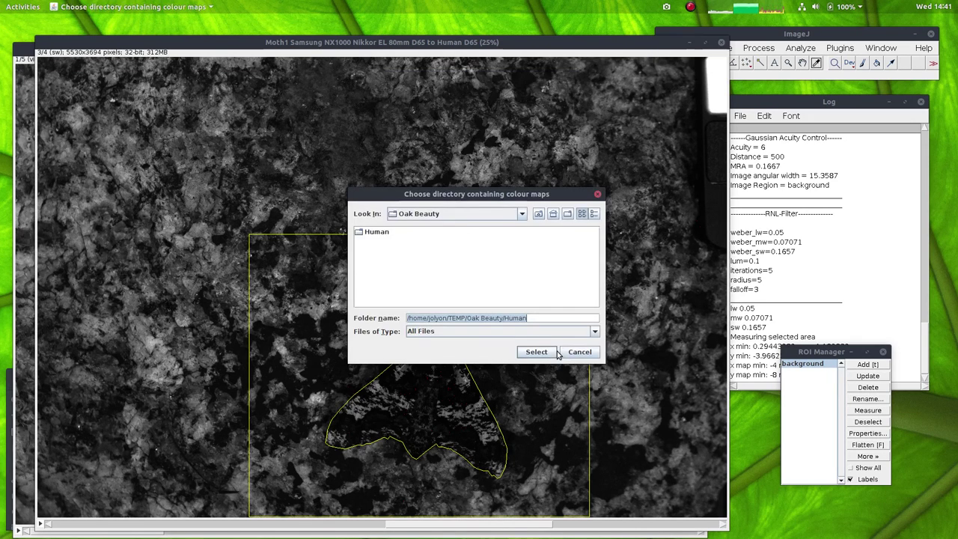
click(545, 355)
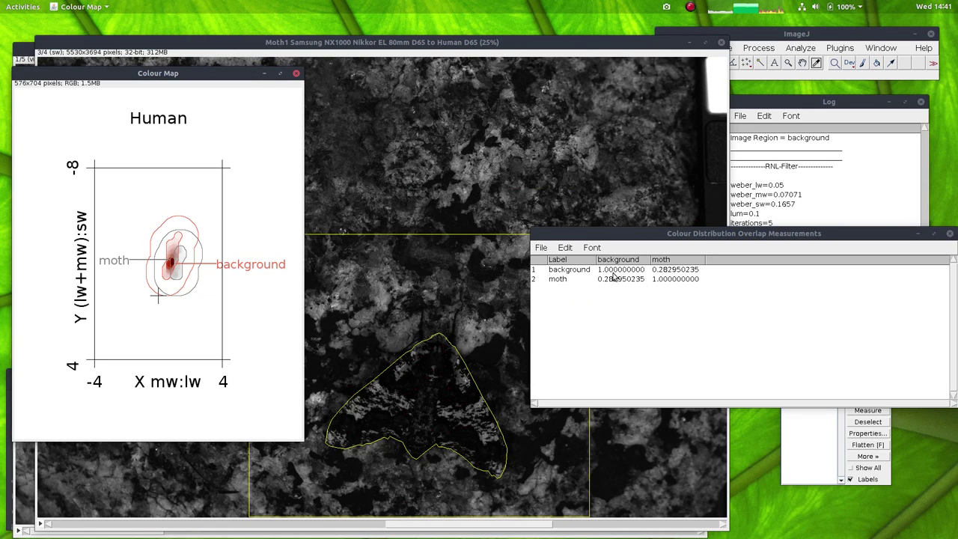
Step: Examine the moth–background overlap in the Colour Distribution Overlap Measurements table alongside the plotted colour map
click(654, 240)
click(612, 280)
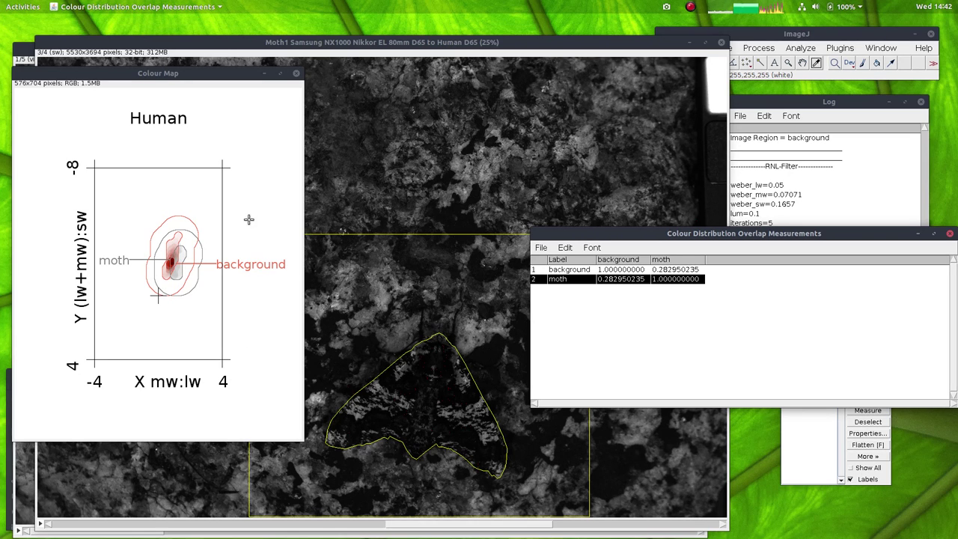
click(148, 74)
drag(148, 73, 145, 74)
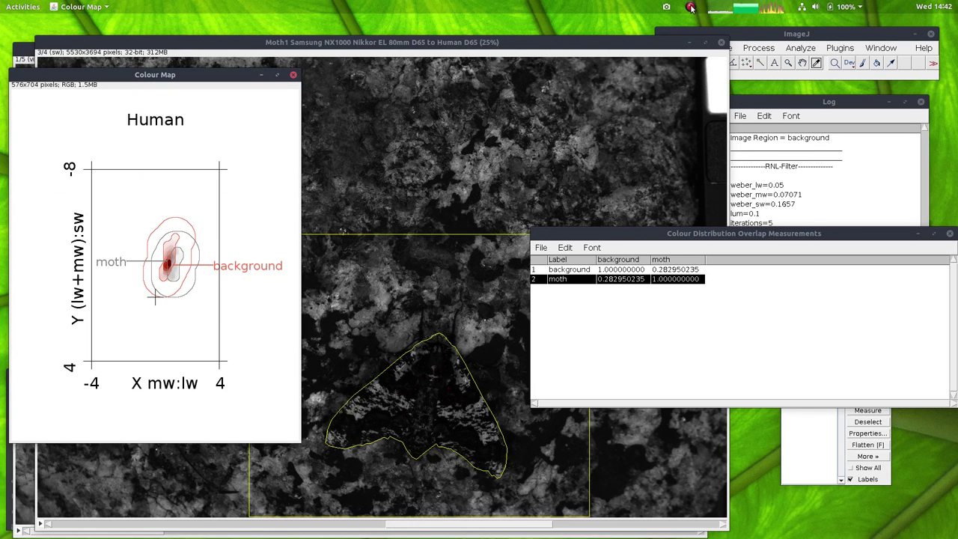
click(724, 55)
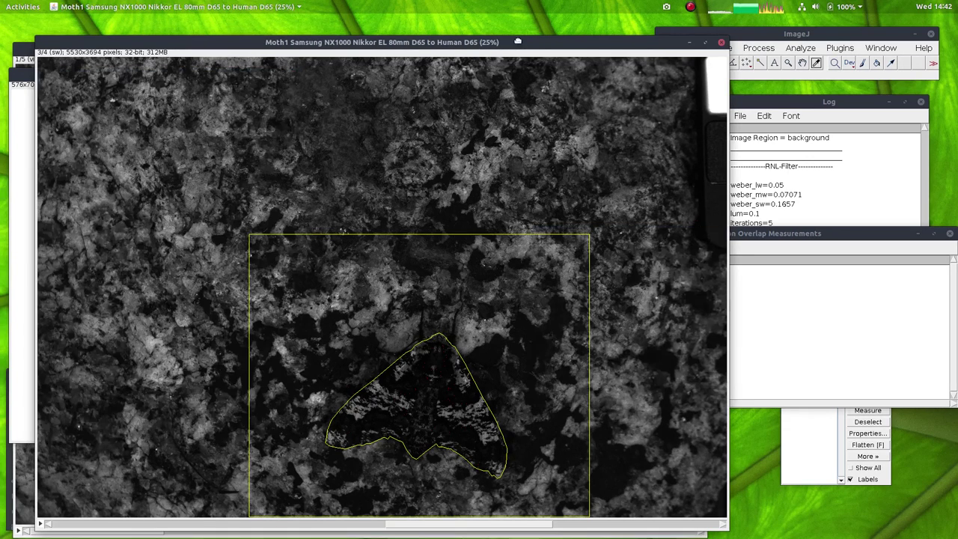
Step: Close the human cone-catch image without saving its changes and display the original Moth1 image at 16.7% zoom
click(720, 43)
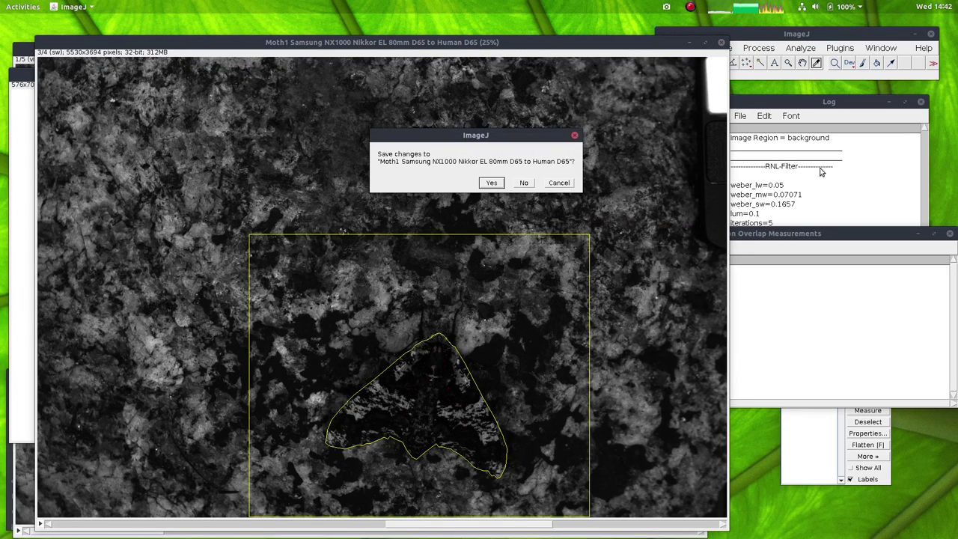
click(524, 184)
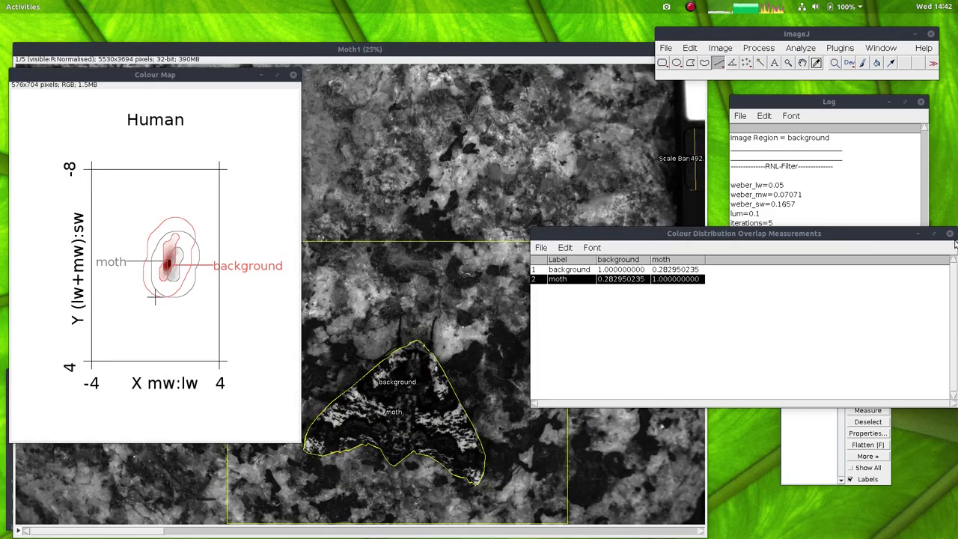
drag(505, 45, 524, 21)
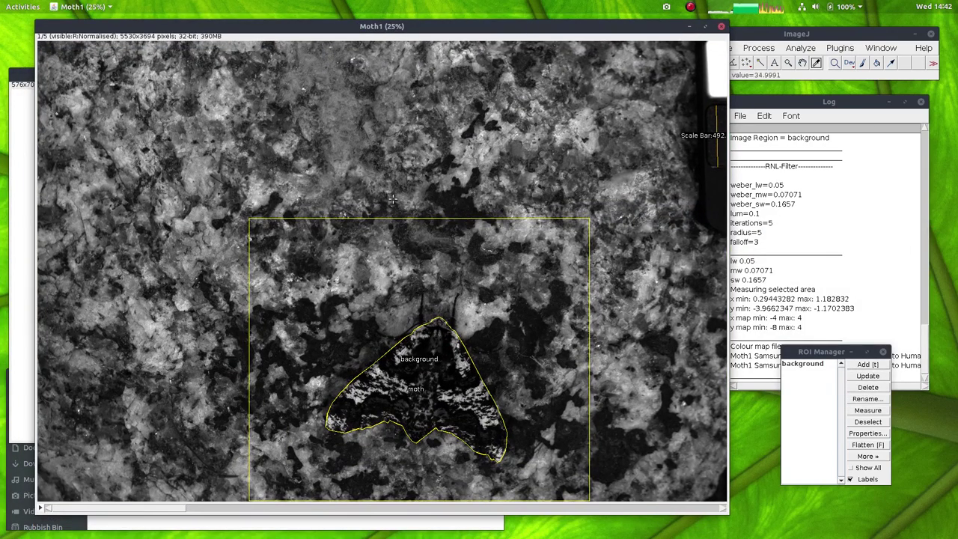
key(minus)
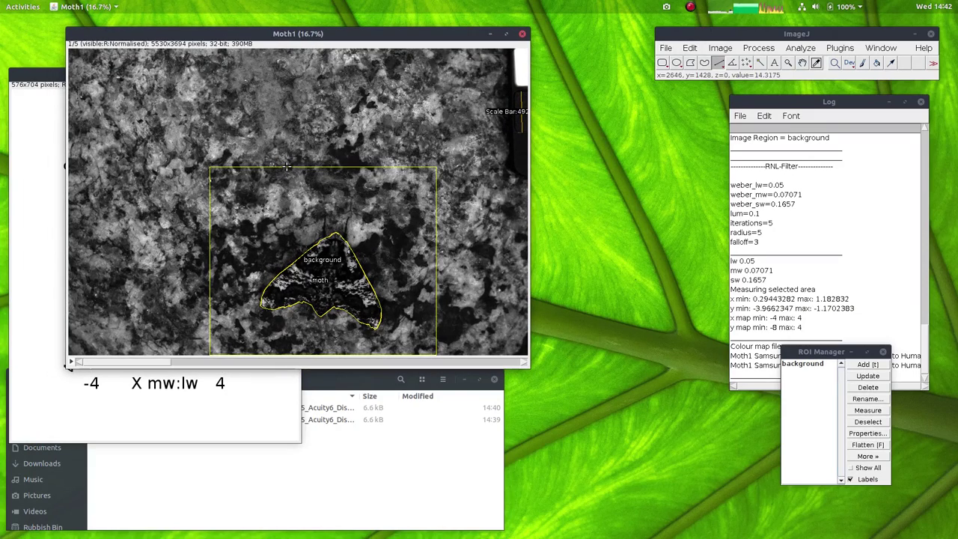
Step: Create a new folder named Bluetit inside the Oak Beauty folder
click(324, 384)
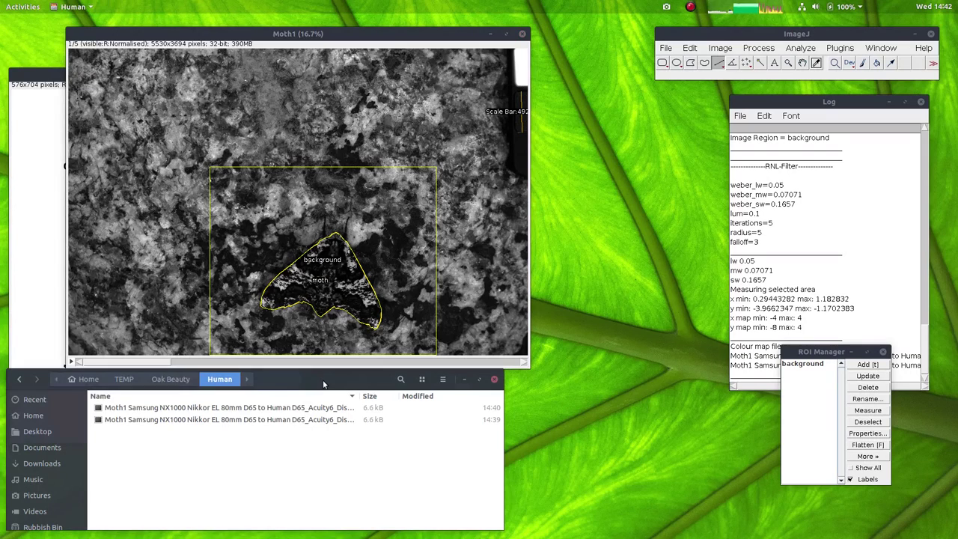
click(171, 379)
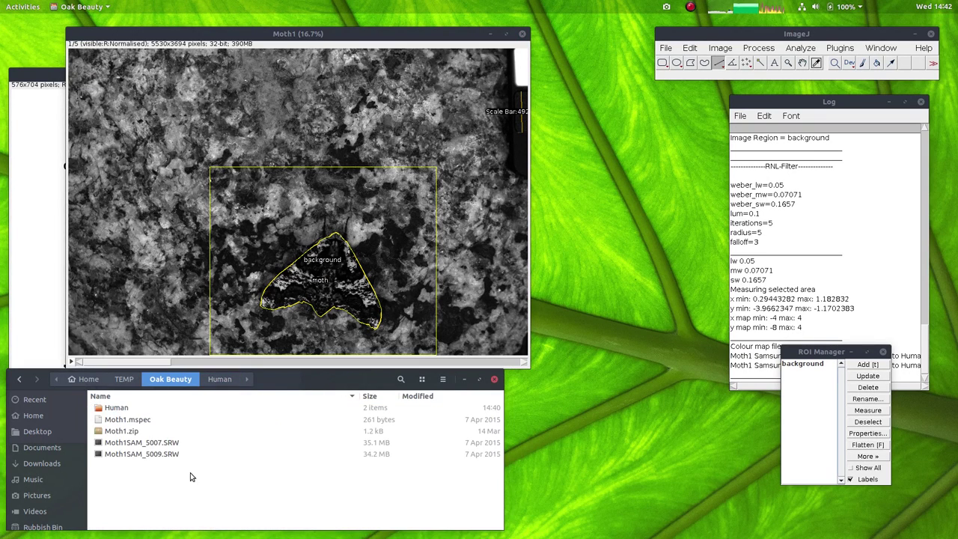
text(Bluetit)
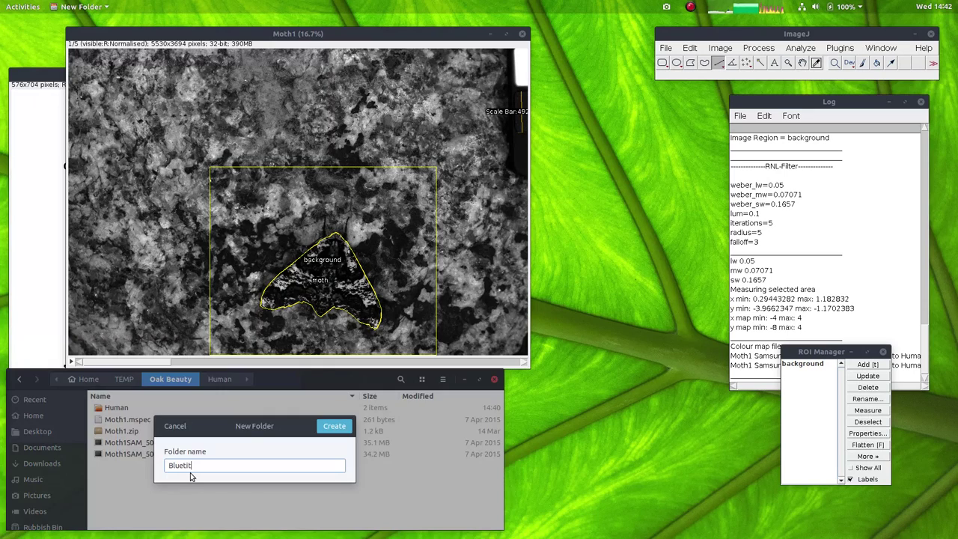
key(Return)
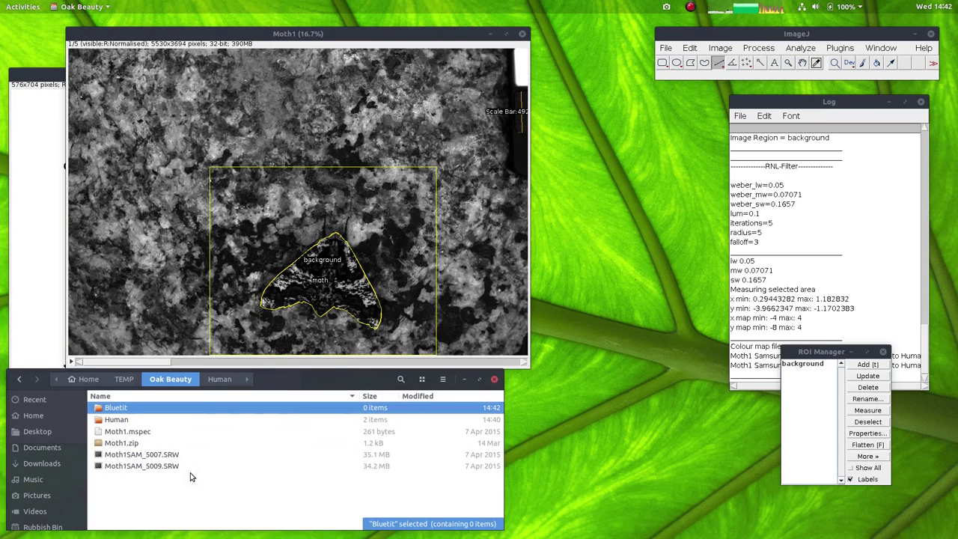
Step: Delete the leftover background ROI and reload the scale bar, moth and background ROIs from Moth1.zip onto the Moth1 image
click(287, 33)
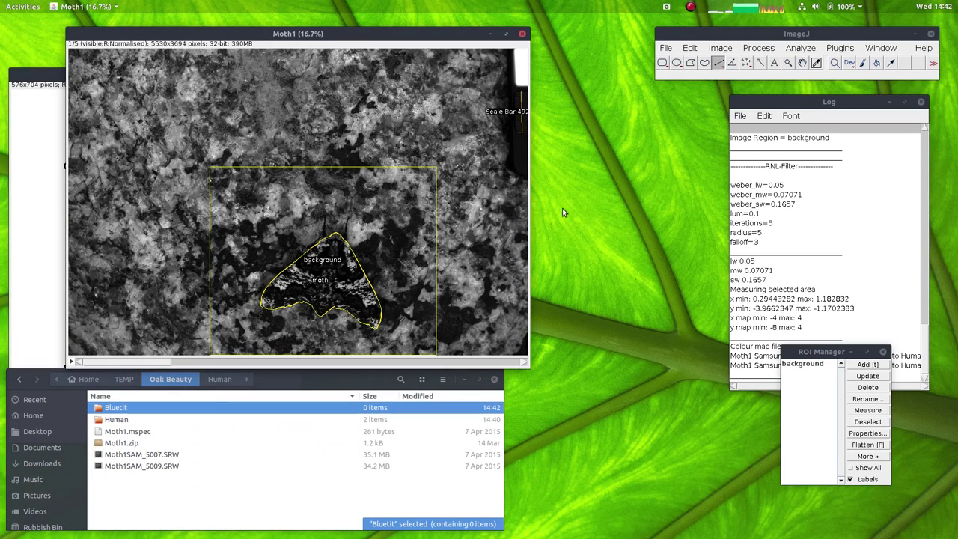
click(813, 364)
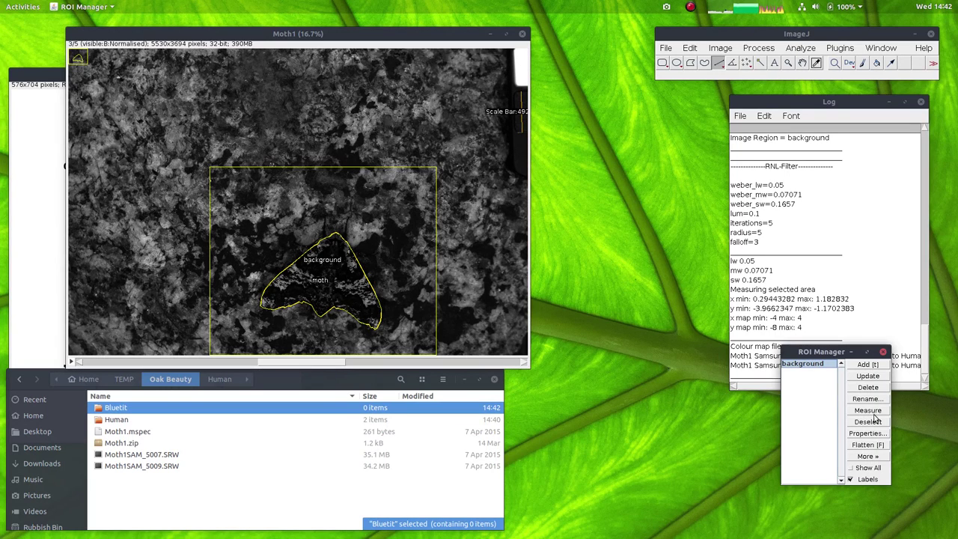
click(868, 387)
drag(127, 445, 760, 52)
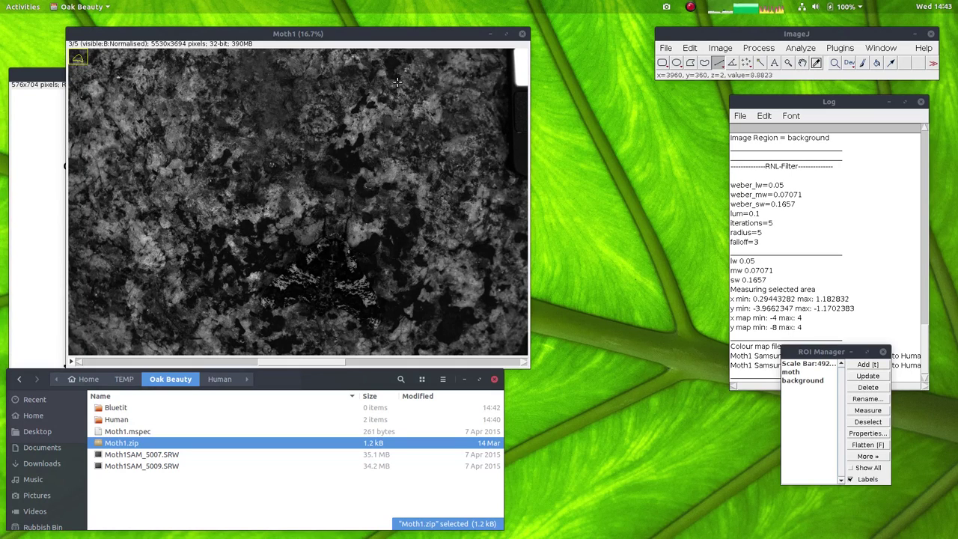
click(803, 373)
click(800, 384)
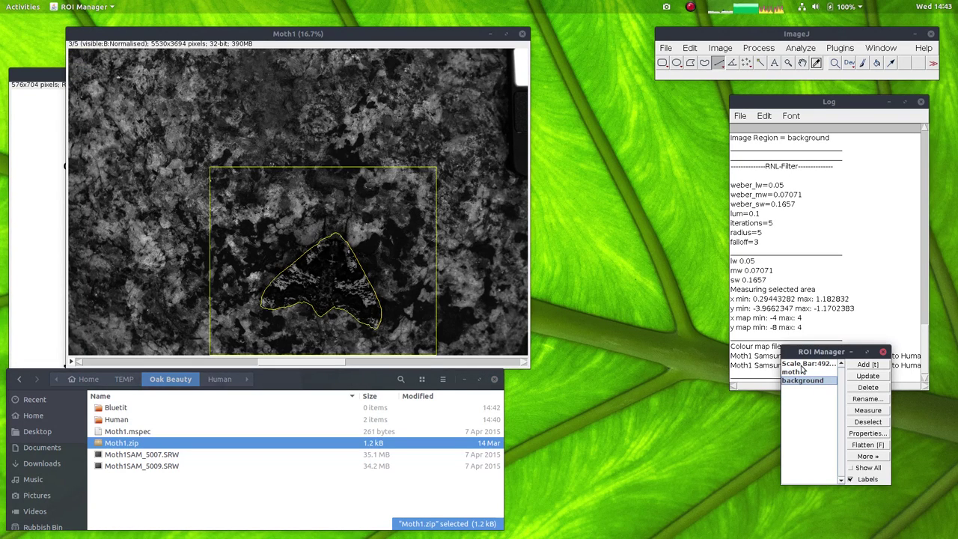
Step: Convert Moth1 to cone catch with the Samsung NX1000 Nikkor EL 80mm D65 to Bluetit D65 model and check the resulting channels
click(847, 50)
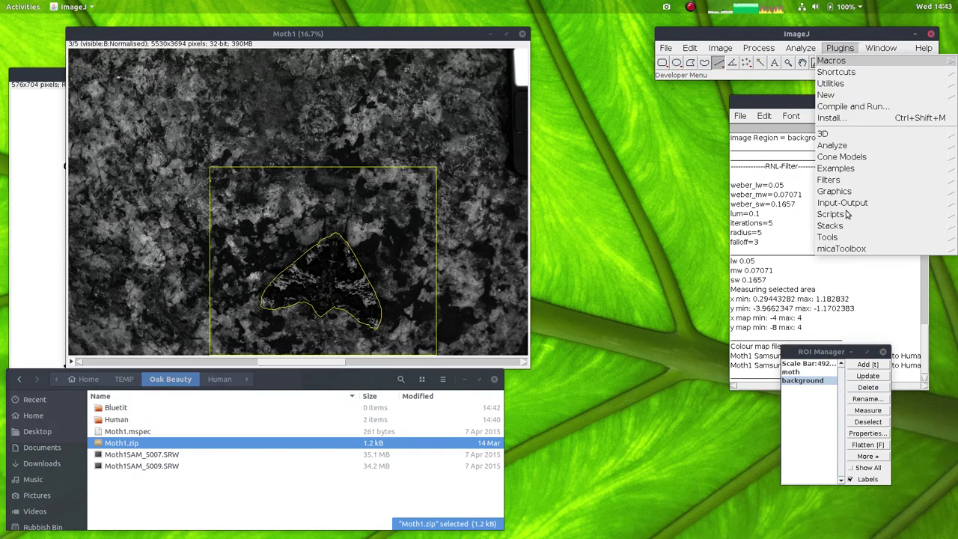
mouse_move(835, 252)
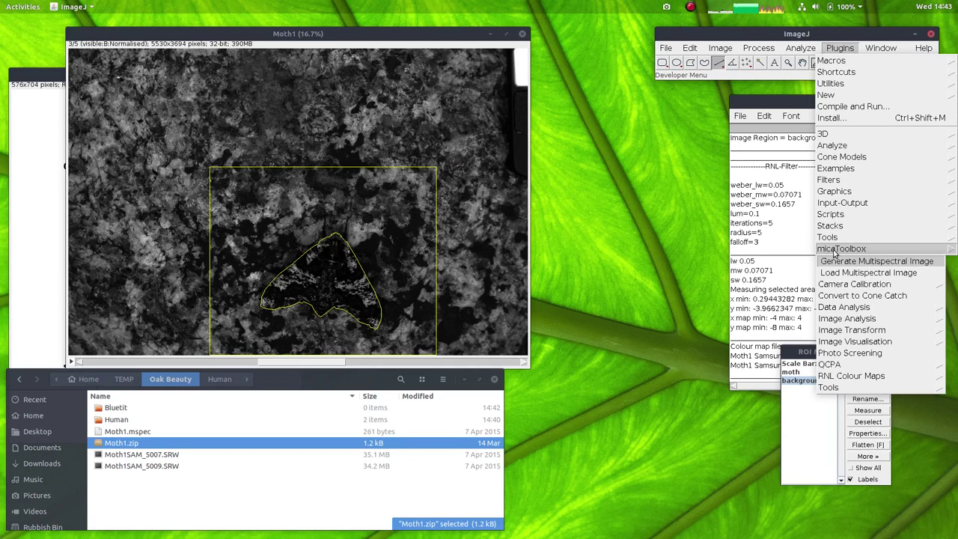
click(844, 296)
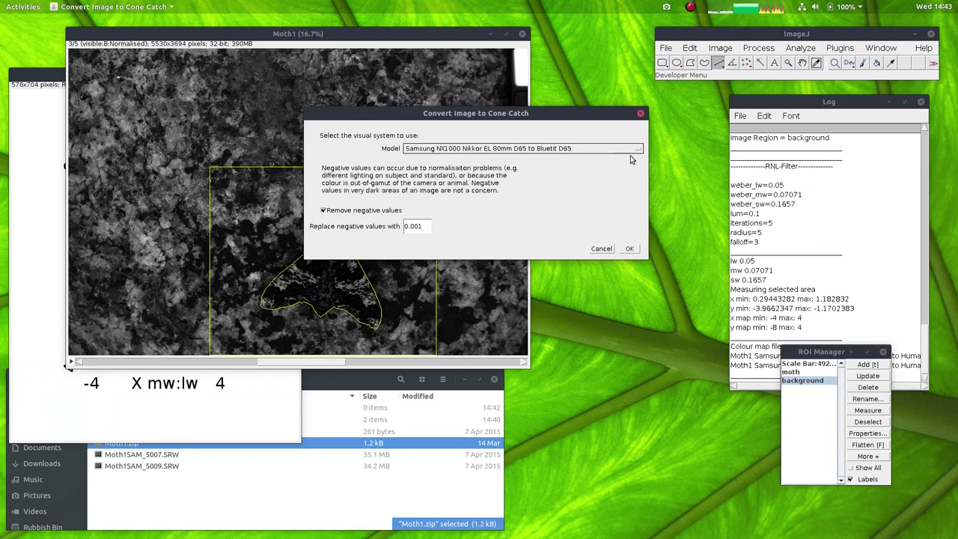
click(490, 149)
click(486, 160)
click(630, 249)
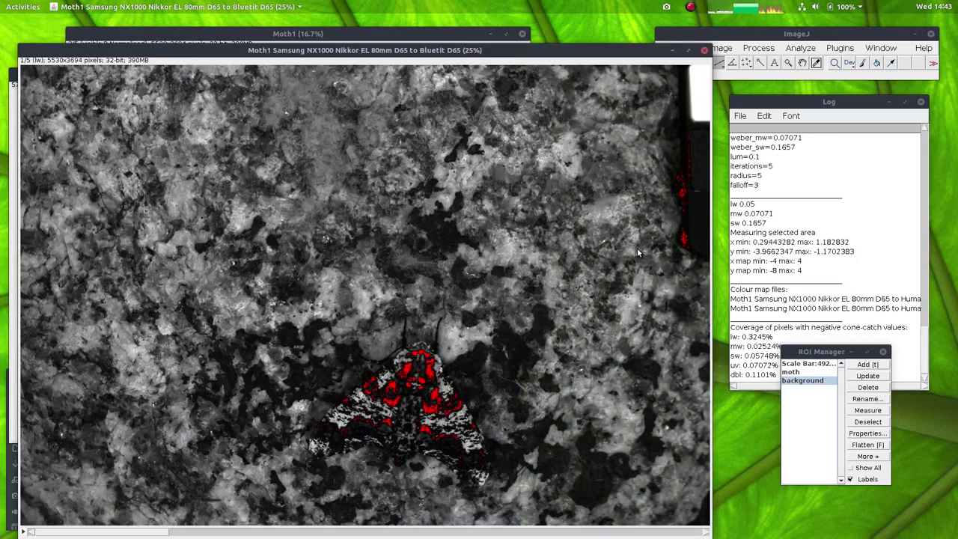
drag(324, 55, 331, 31)
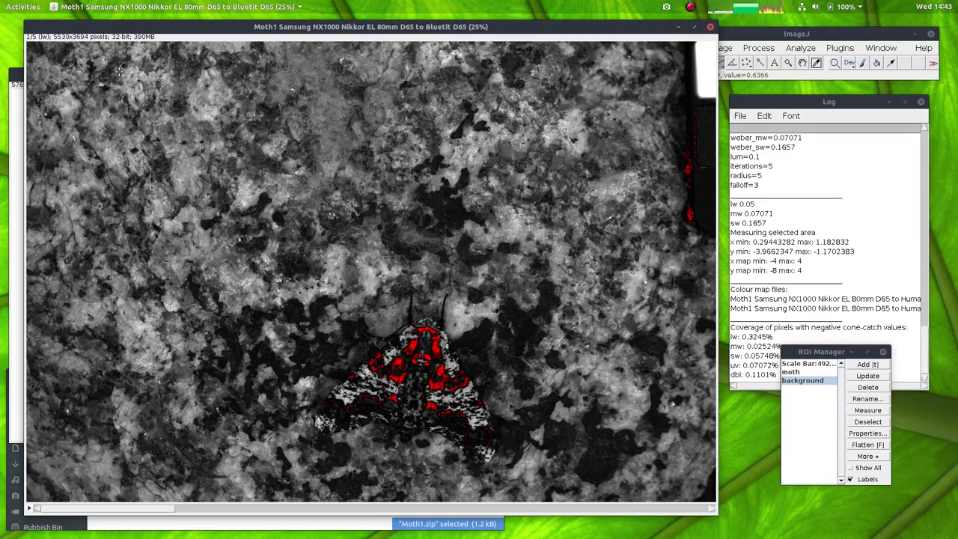
scroll(164, 256, down, 3)
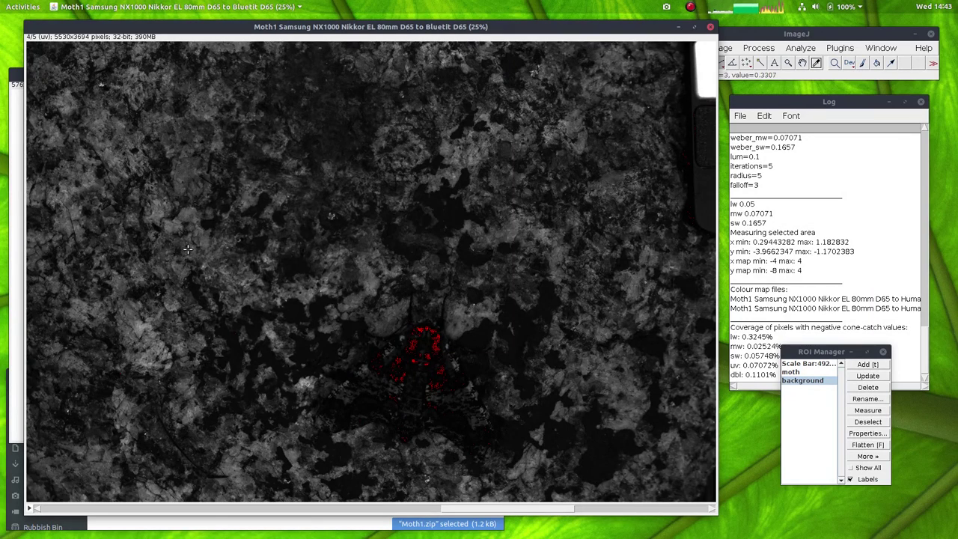
scroll(187, 250, down, 1)
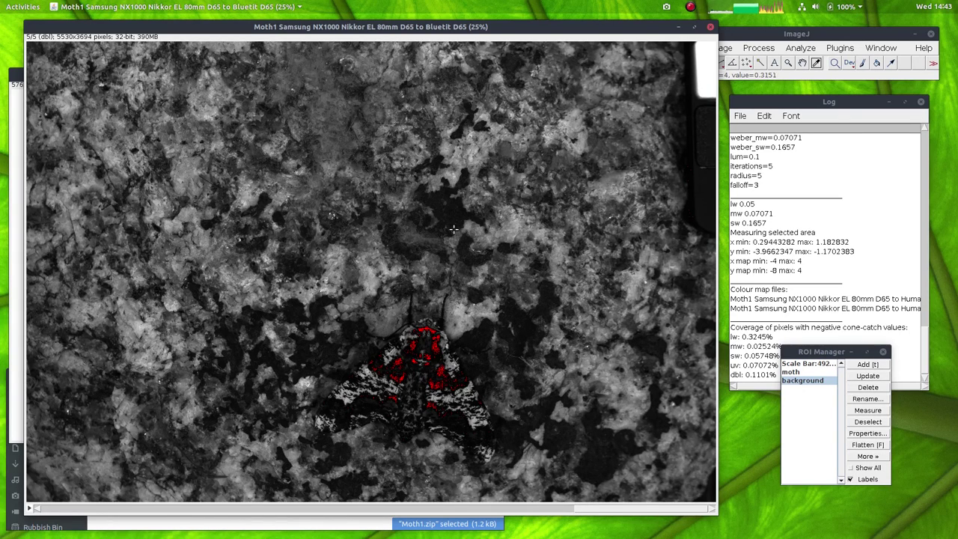
scroll(424, 226, up, 4)
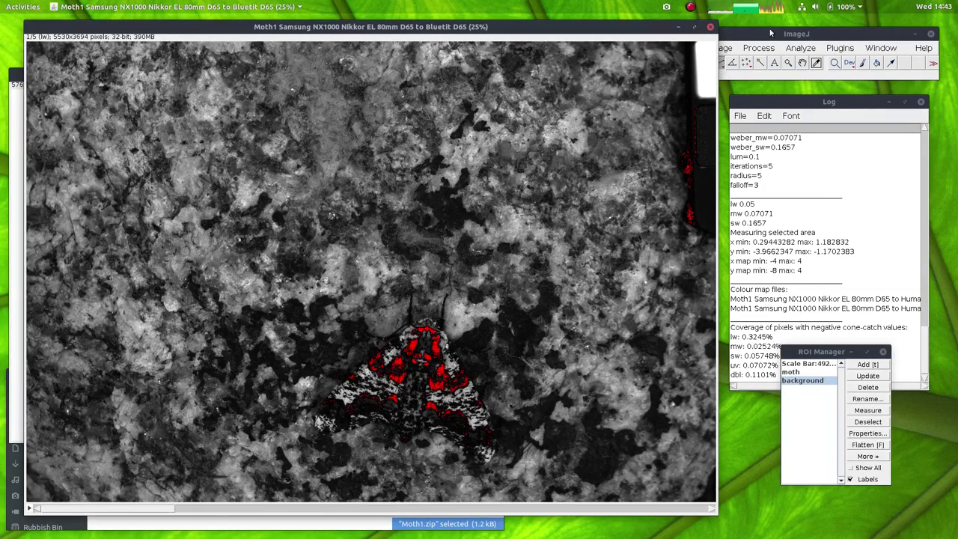
Step: Run the QCPA Framework on the bluetit image with Gaussian acuity correction, RNL Ranked Filter, no clustering and Bluetit 0.05 Weber fractions
click(851, 37)
click(842, 48)
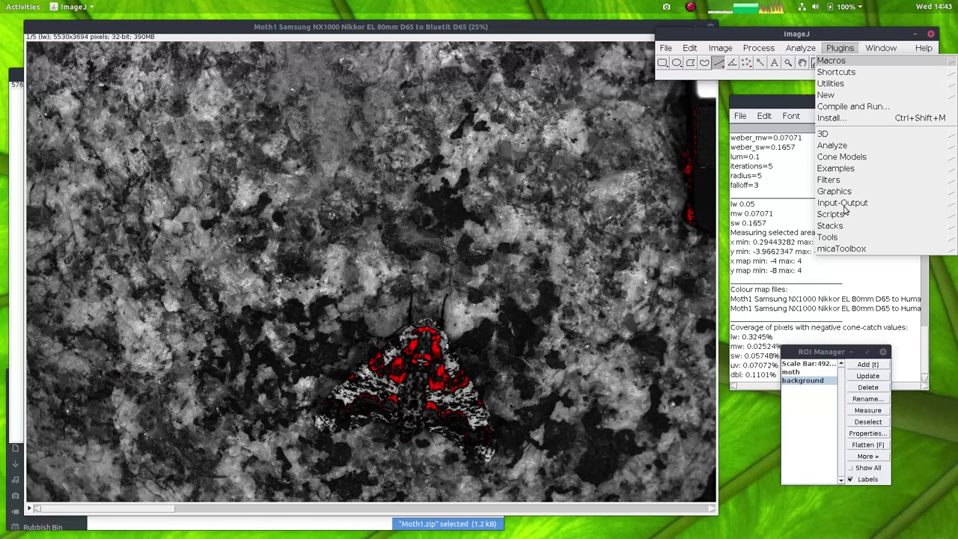
mouse_move(831, 251)
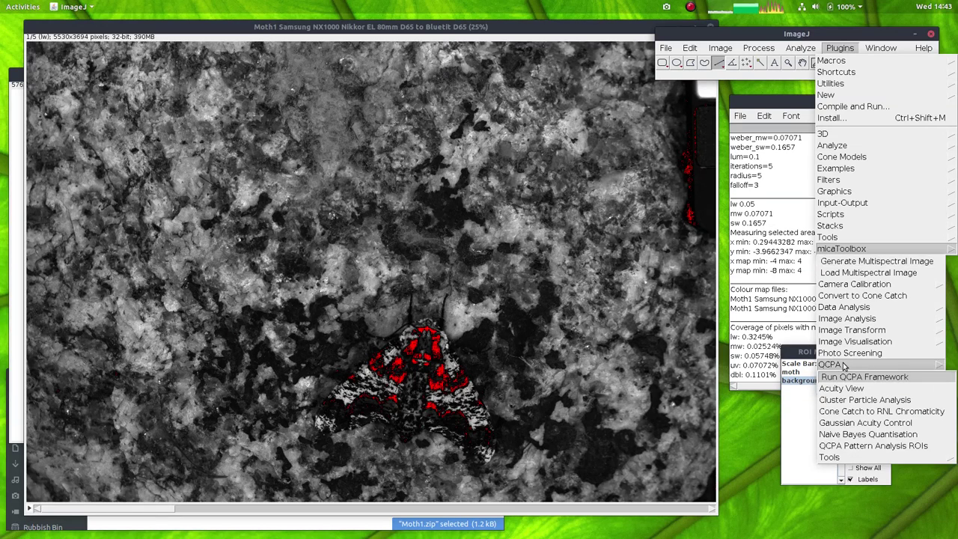
click(850, 377)
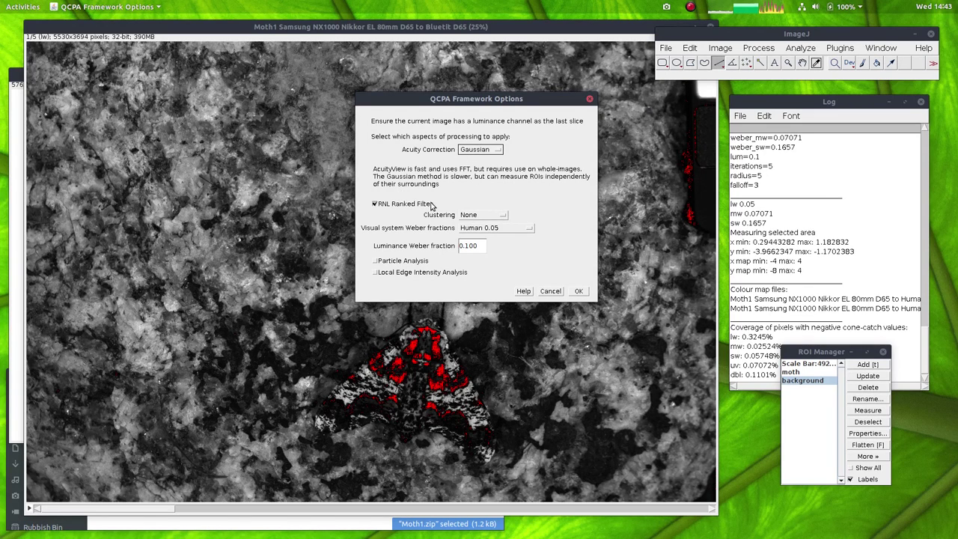
click(495, 227)
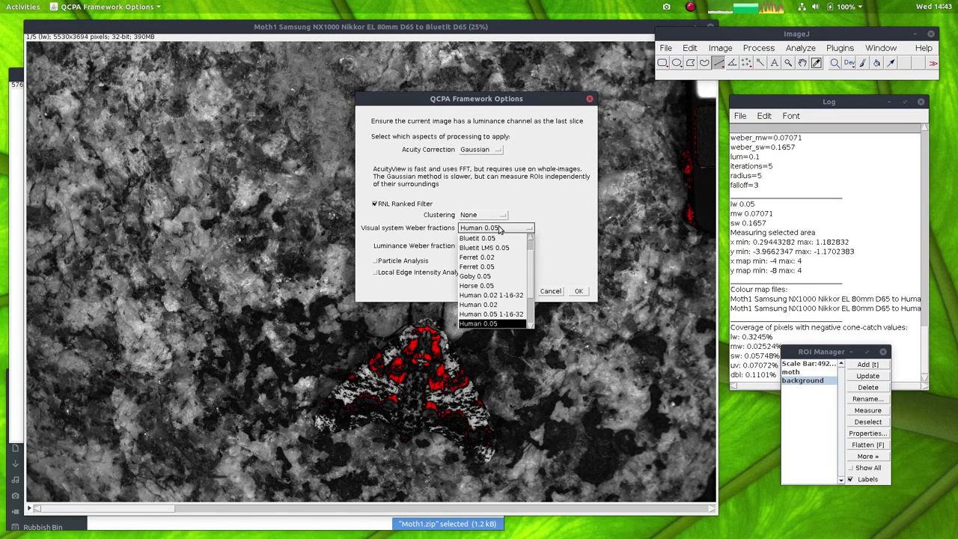
click(504, 241)
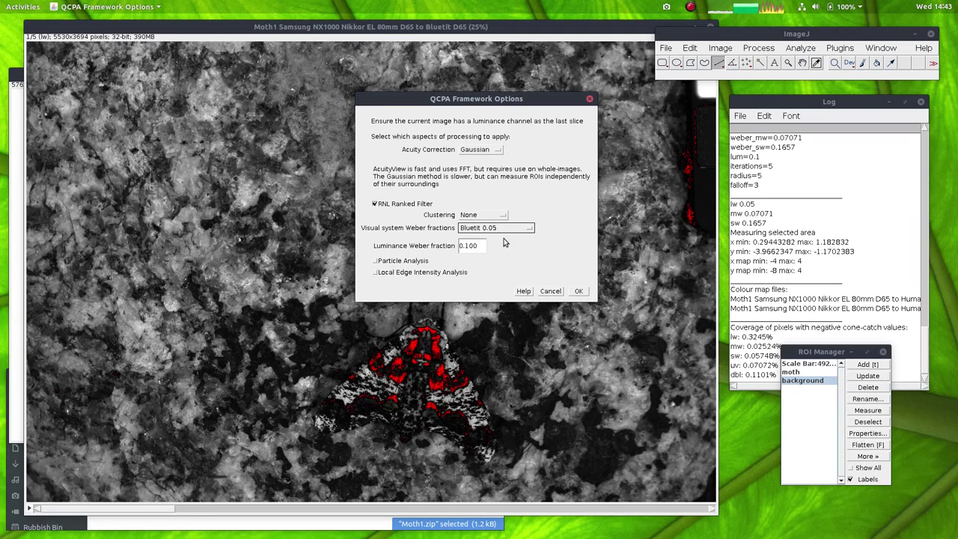
click(579, 291)
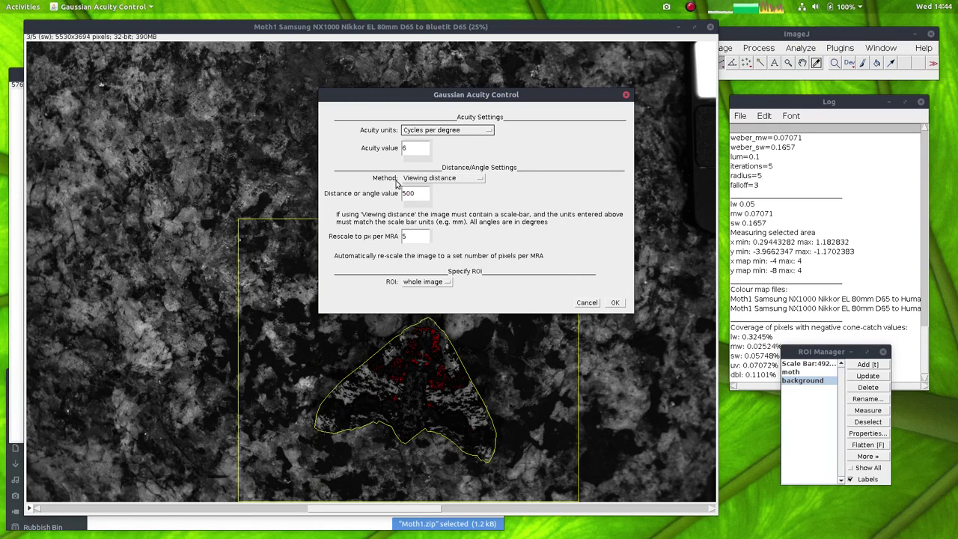
Step: Apply Gaussian acuity of 6 cycles per degree at distance 500 to the moth ROI, and RNL filtering with 5 iterations, radius 5, falloff 3
double_click(419, 148)
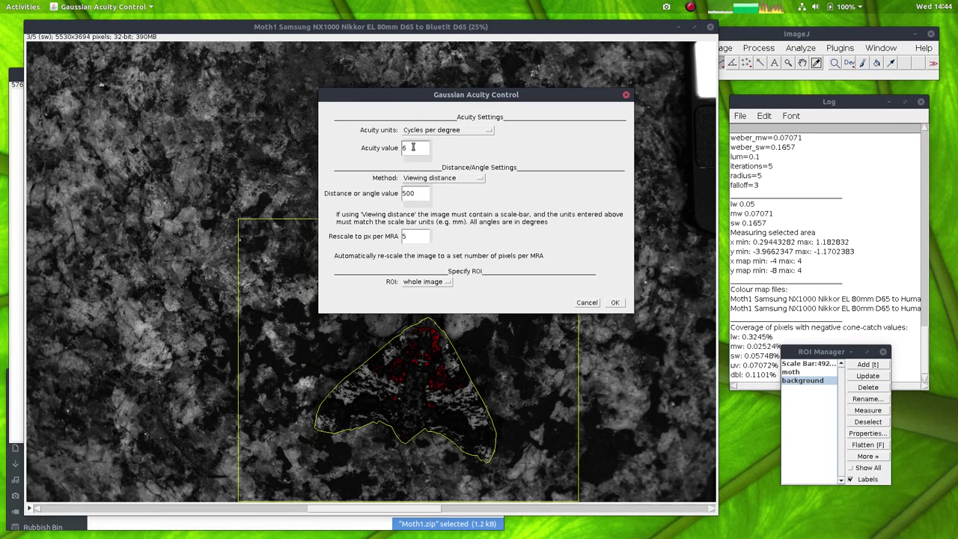
click(420, 149)
double_click(422, 192)
click(420, 193)
click(432, 284)
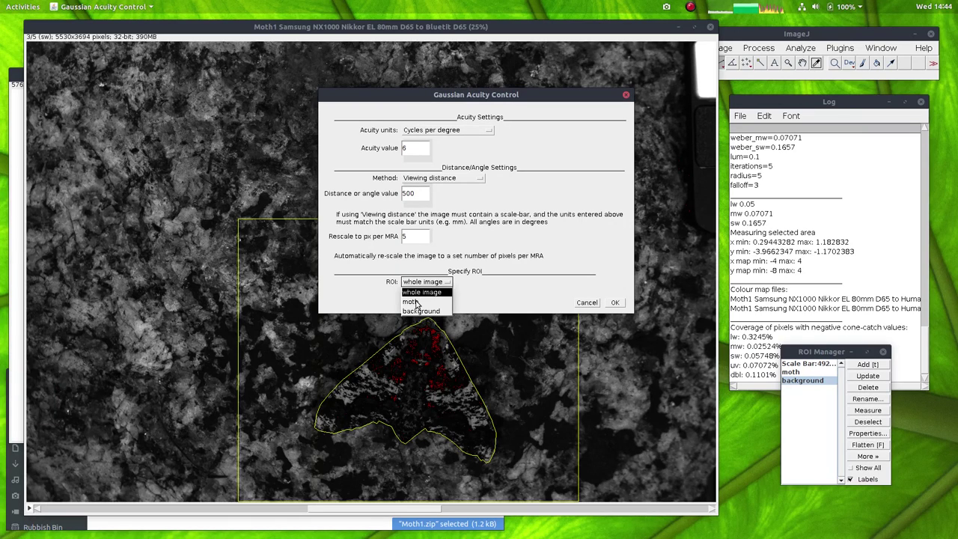
click(416, 302)
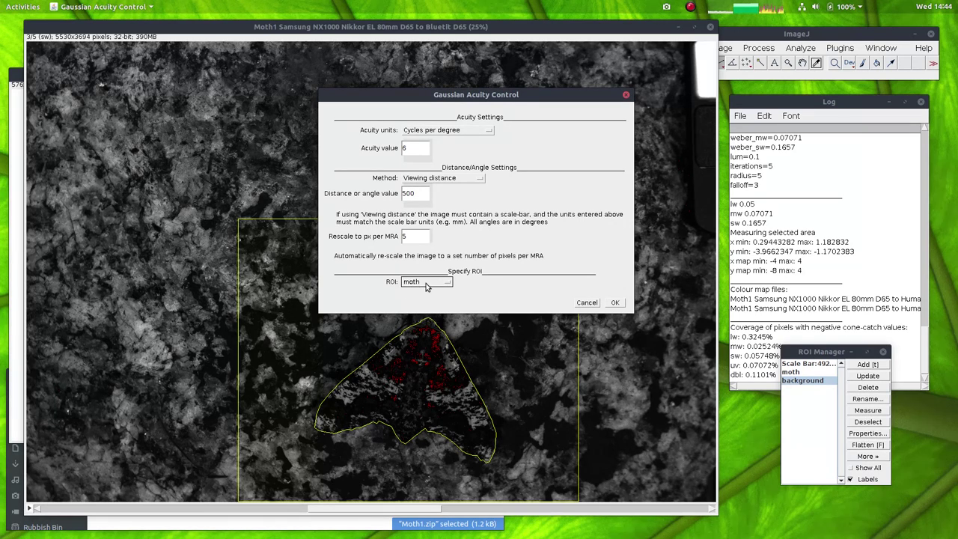
click(615, 302)
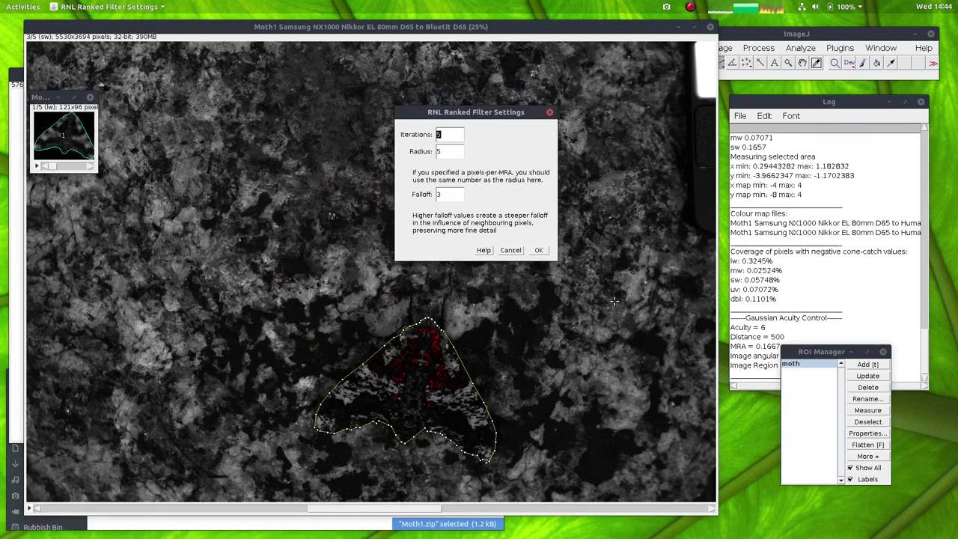
click(538, 249)
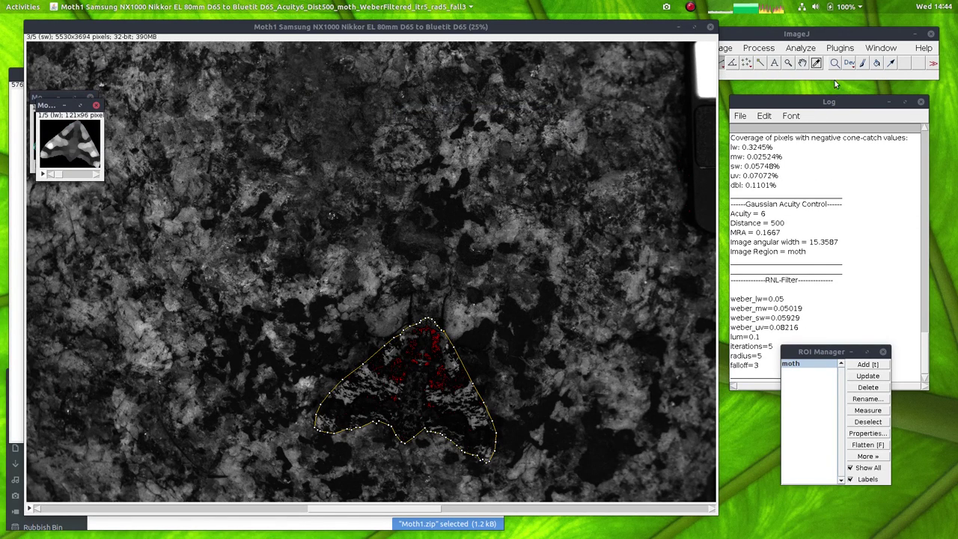
Step: Create an RNL colour map from the filtered moth ROI with Bluetit 0.05 Weber fractions at 4 px per JND, saved in the Bluetit folder
click(841, 49)
mouse_move(834, 250)
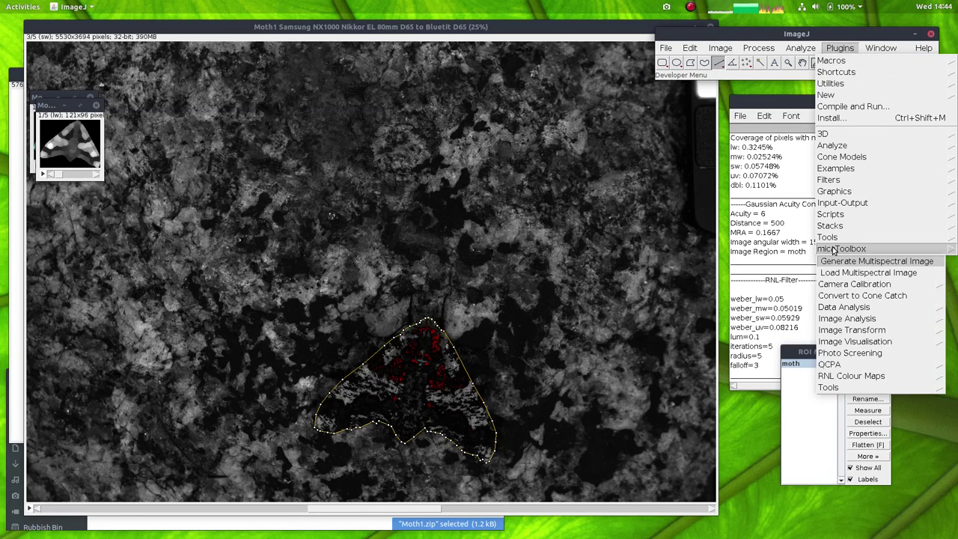
mouse_move(838, 379)
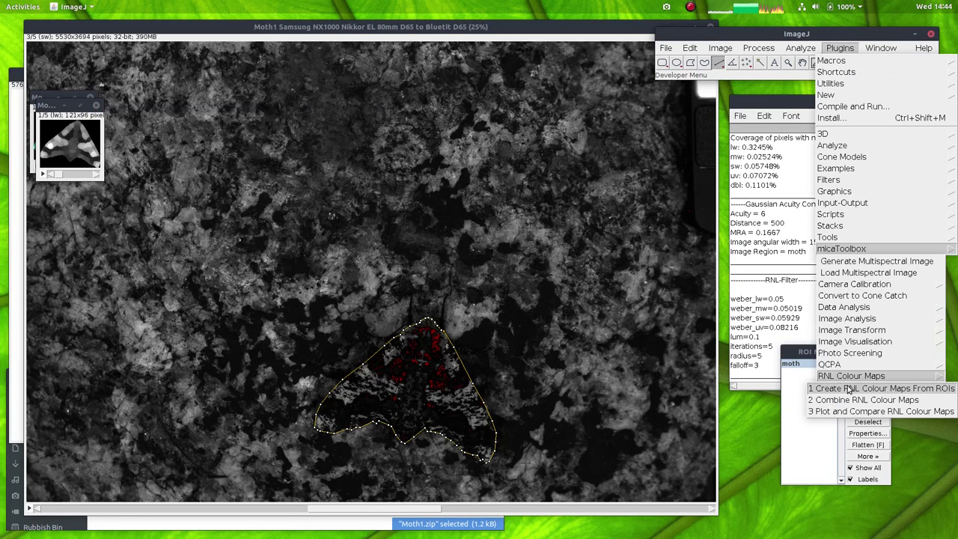
click(849, 388)
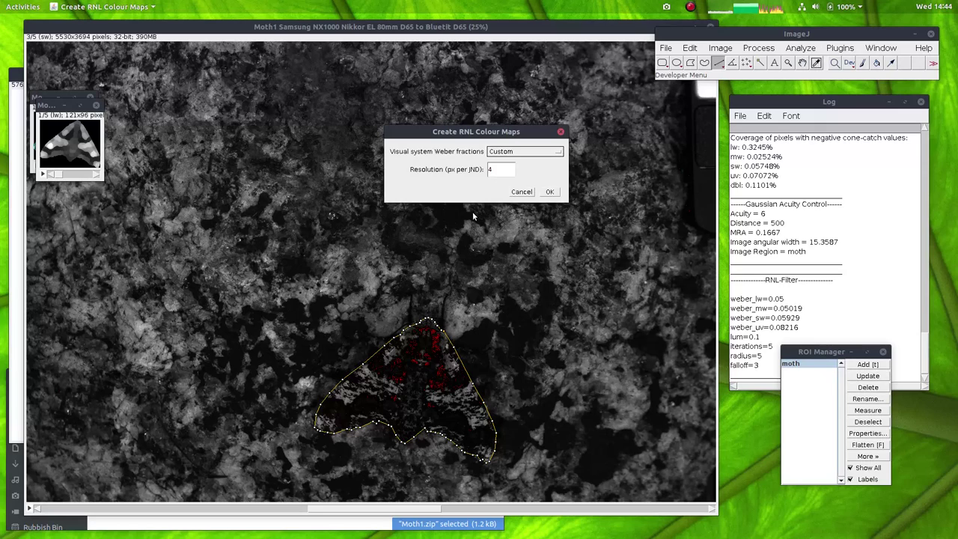
click(516, 154)
click(526, 183)
click(550, 192)
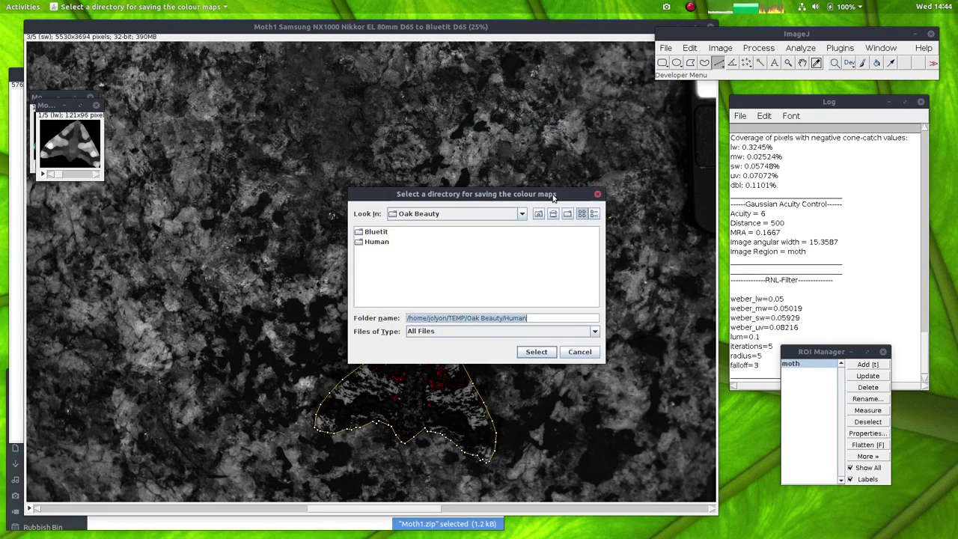
double_click(376, 233)
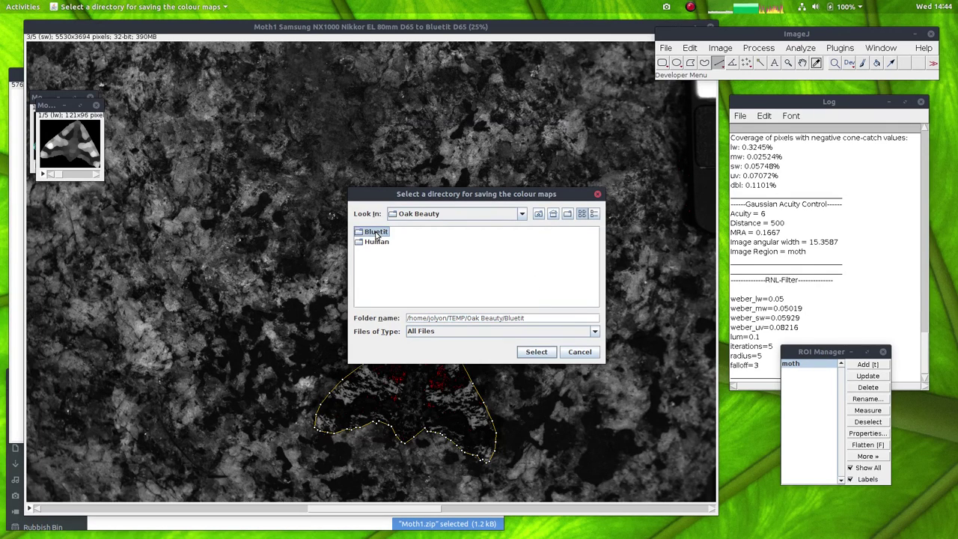
click(537, 351)
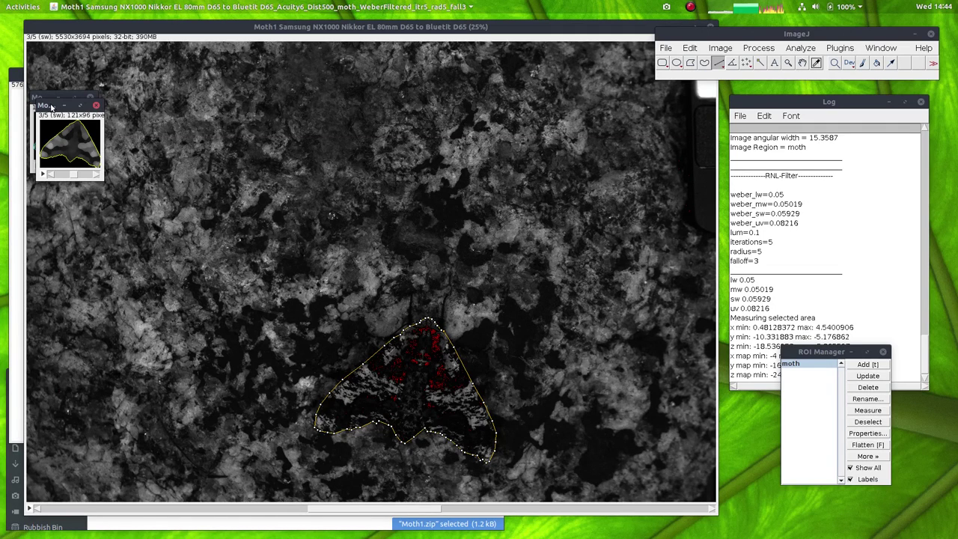
Step: Close the filtered and acuity-corrected moth images without saving changes
click(96, 105)
click(574, 183)
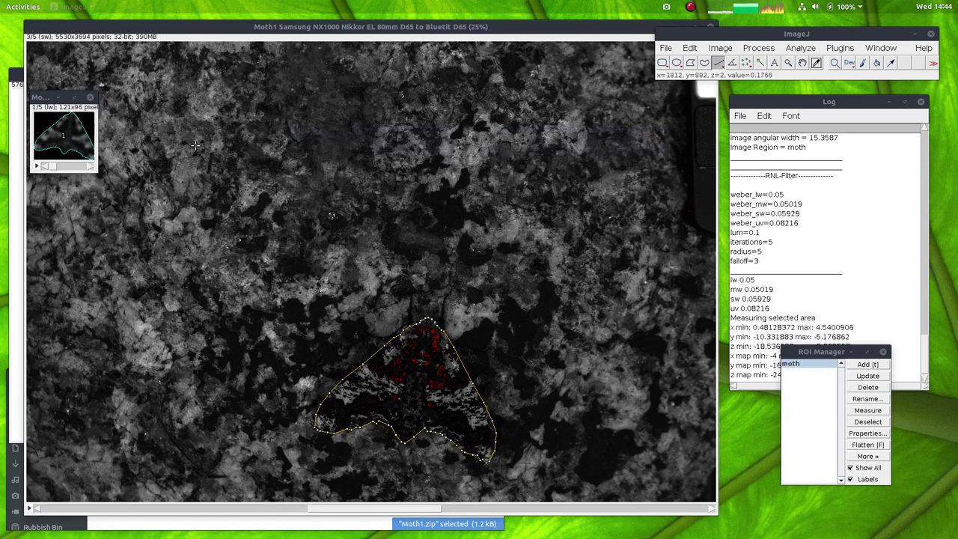
click(90, 98)
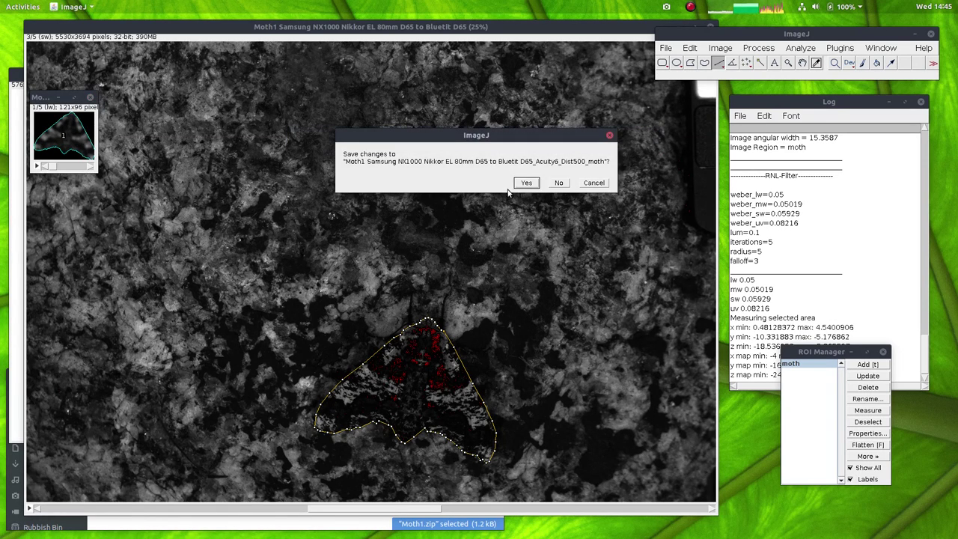
click(560, 184)
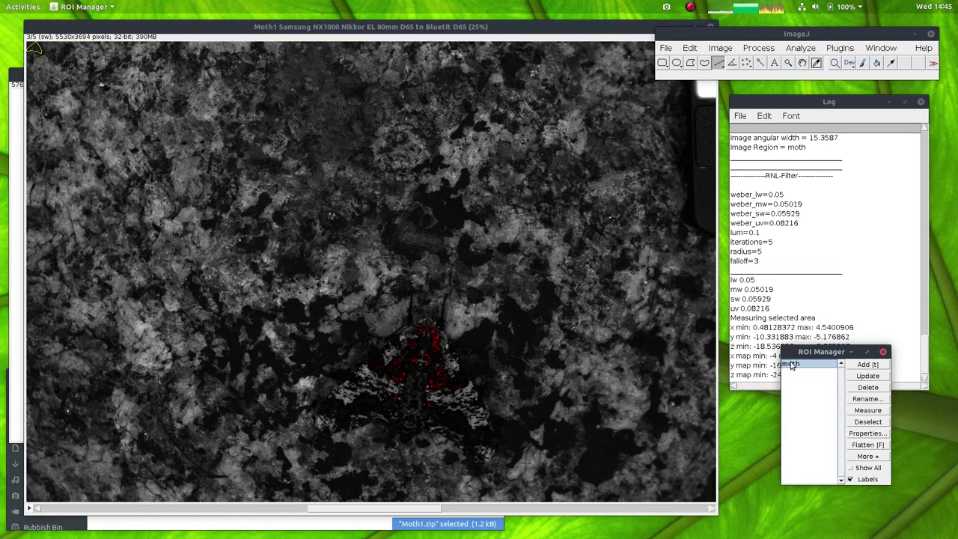
Step: Delete the leftover moth ROI, reload the ROIs from Moth1.zip, and show the background ROI on the bluetit image
click(868, 388)
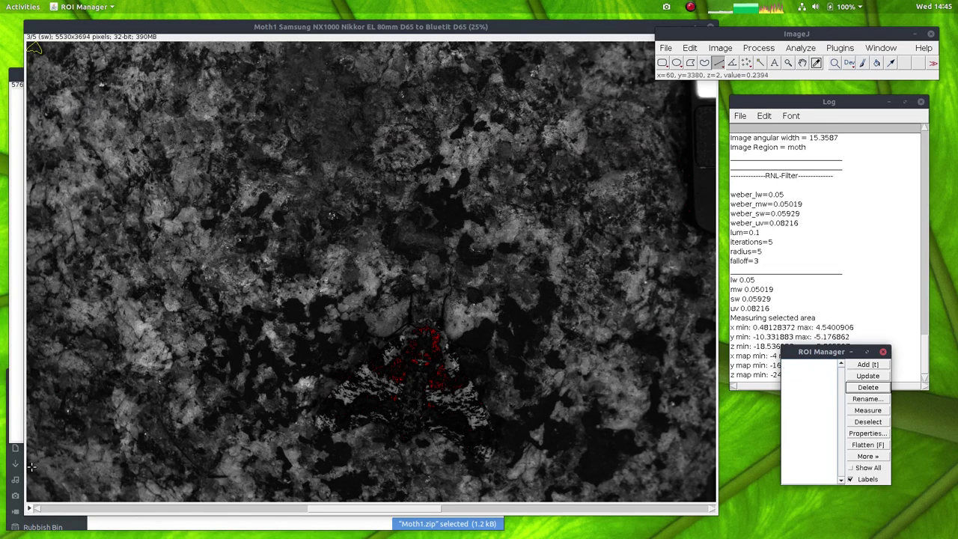
click(5, 471)
drag(123, 446, 724, 75)
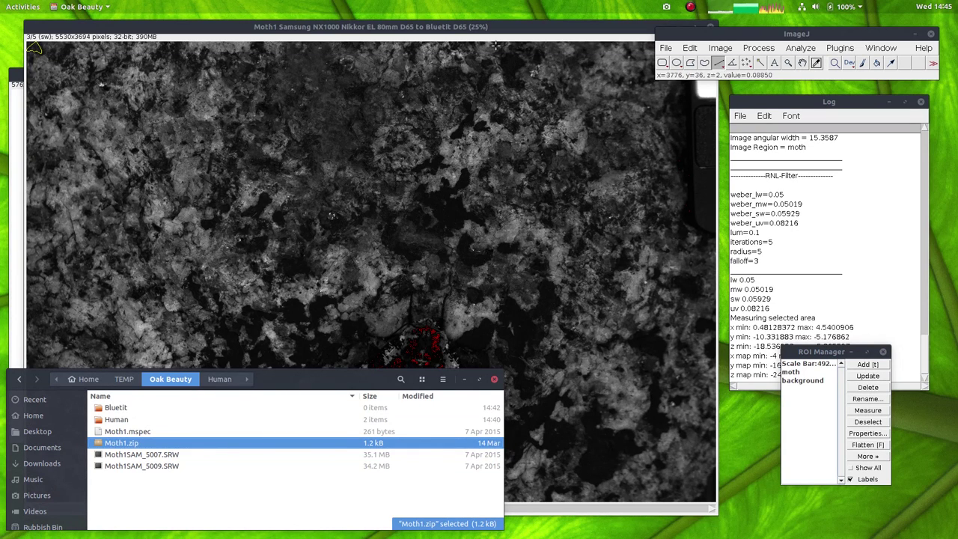
click(807, 380)
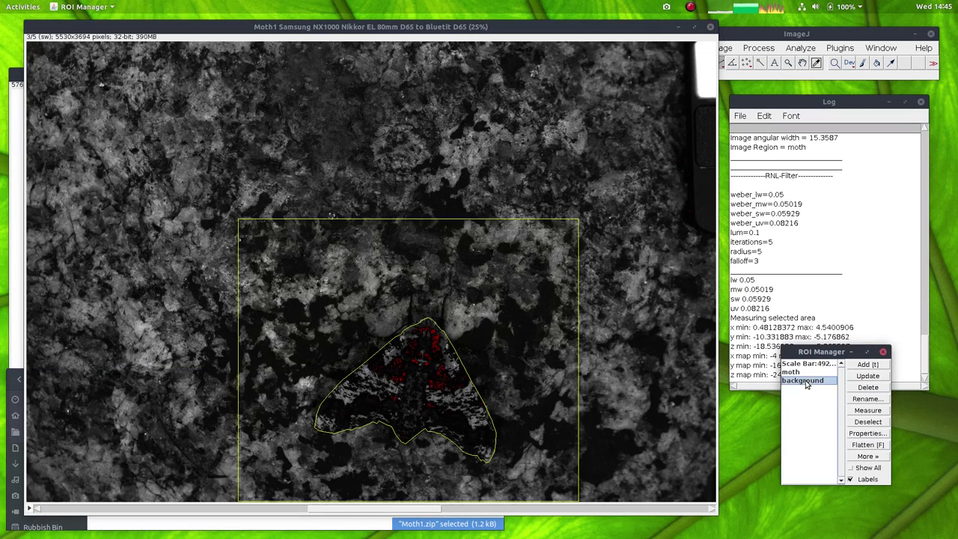
Step: Run the QCPA Framework with Gaussian acuity correction, RNL Ranked Filter, no clustering, Bluetit 0.05 Weber fractions and 0.100 luminance Weber fraction
click(839, 48)
mouse_move(836, 249)
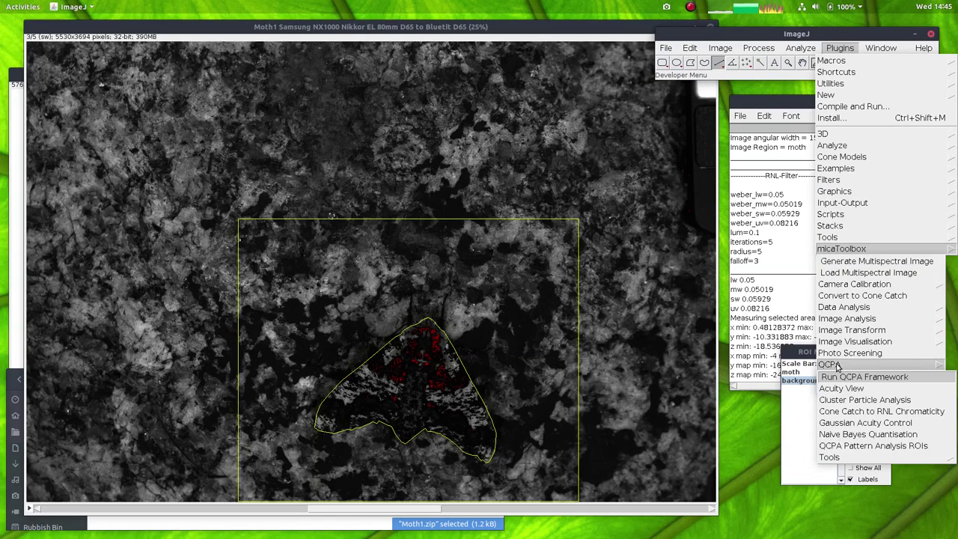
click(849, 376)
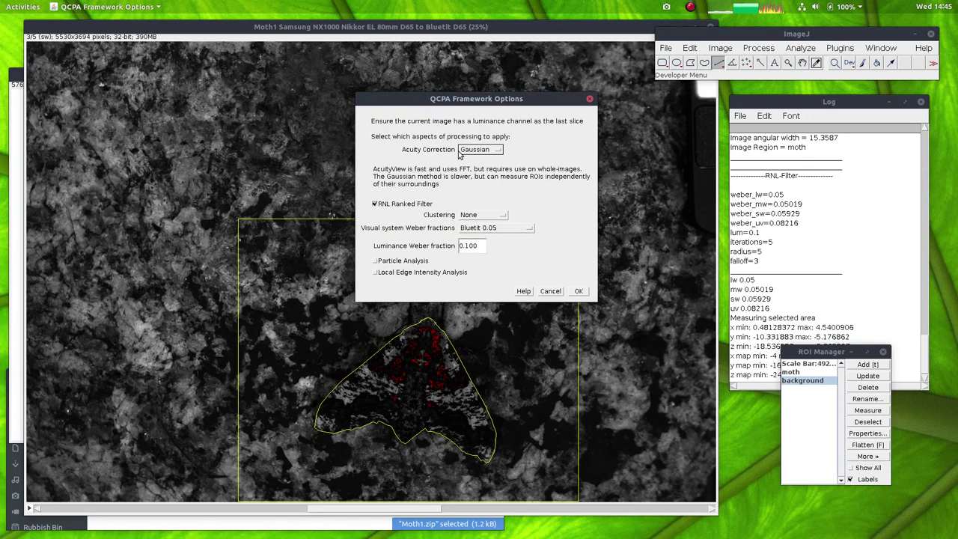
click(581, 292)
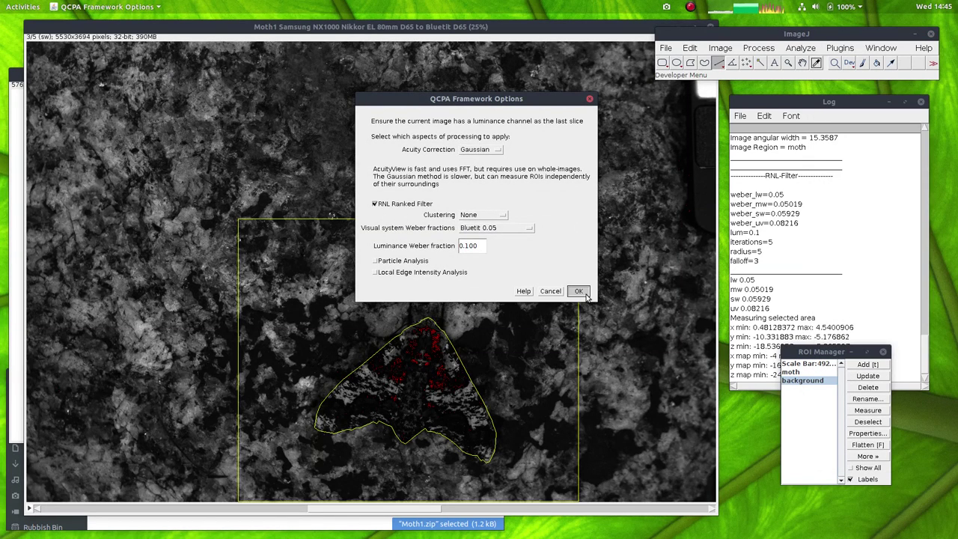
Step: Apply Gaussian acuity of 6 cycles per degree at distance 500 to the background ROI, and RNL filtering with 5 iterations, radius 5, falloff 3
click(445, 285)
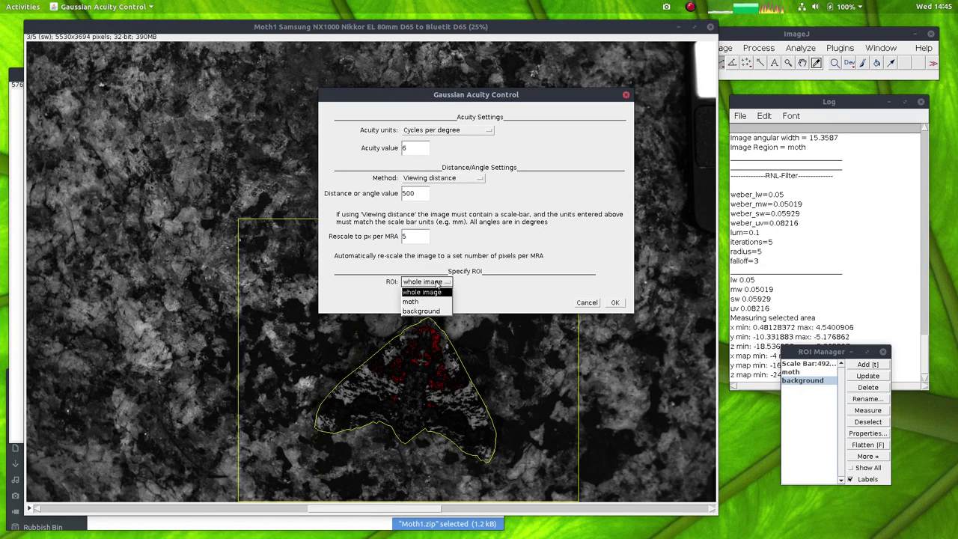
click(418, 311)
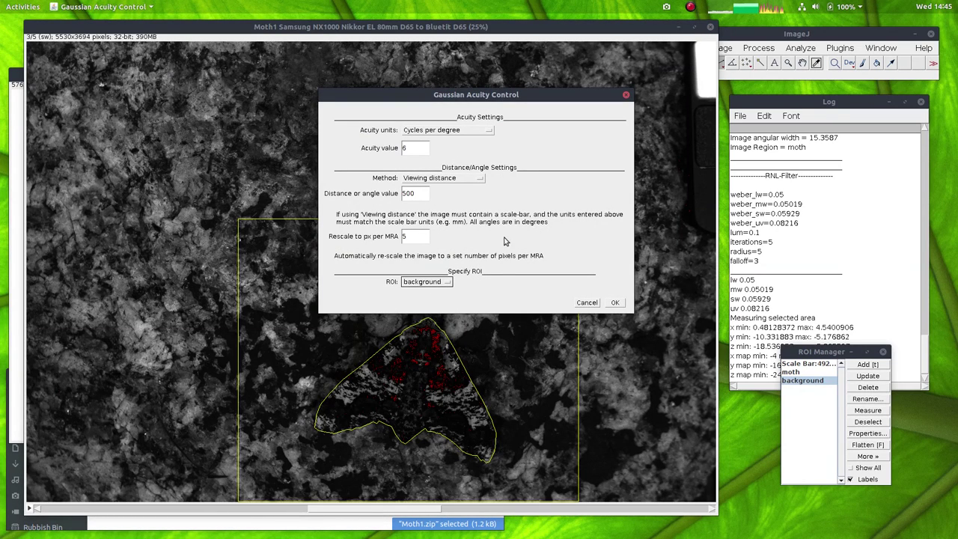
click(614, 302)
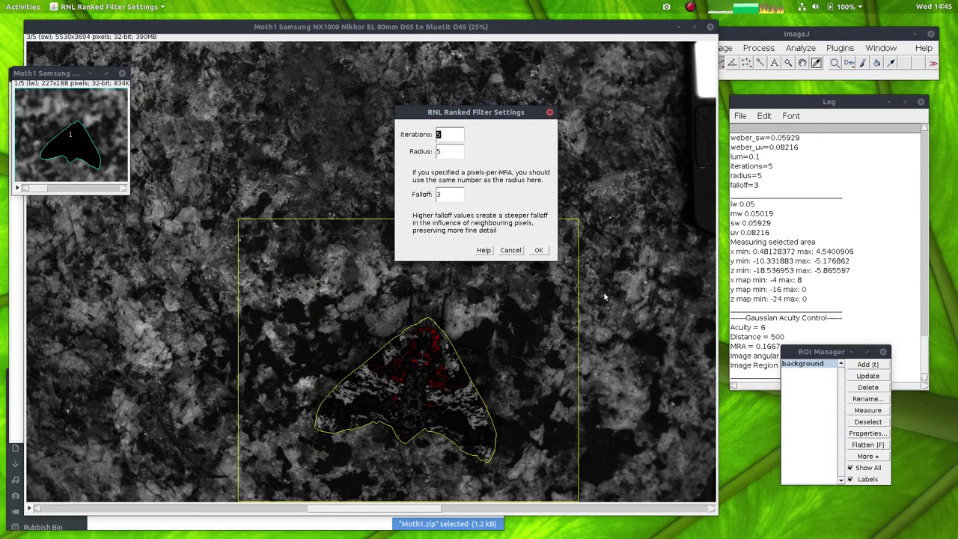
click(540, 252)
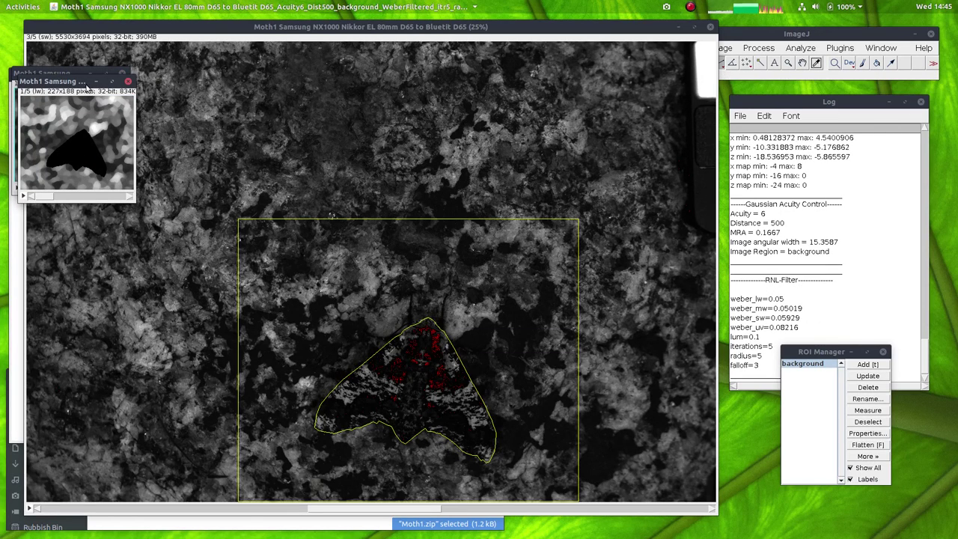
Step: Create an RNL colour map from the filtered background ROI with Bluetit 0.05 Weber fractions at 4 px per JND, saved in the Bluetit folder
click(840, 49)
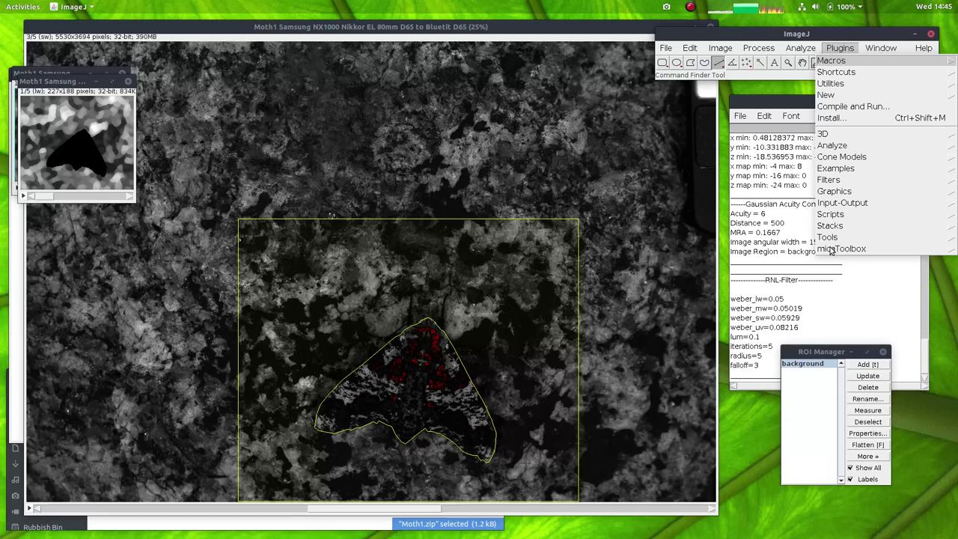
mouse_move(836, 250)
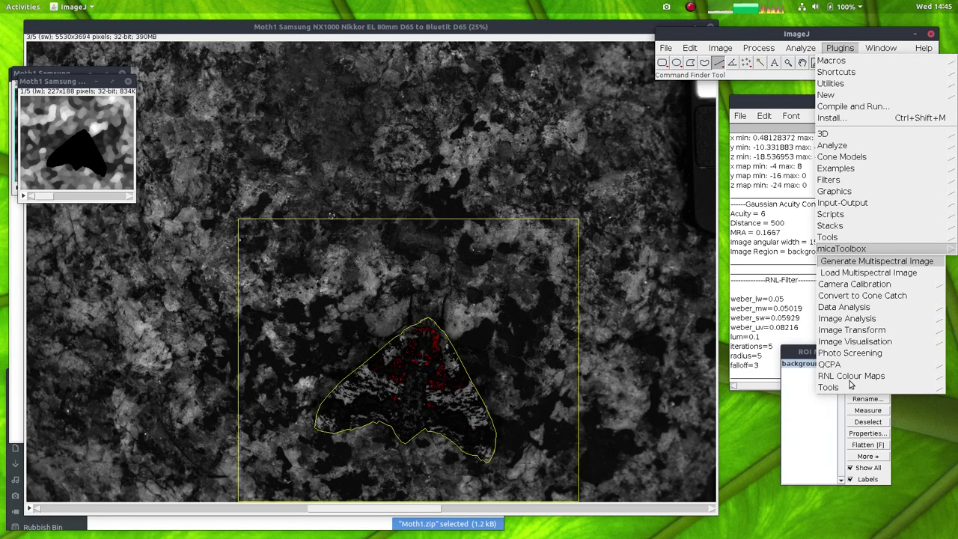
mouse_move(833, 377)
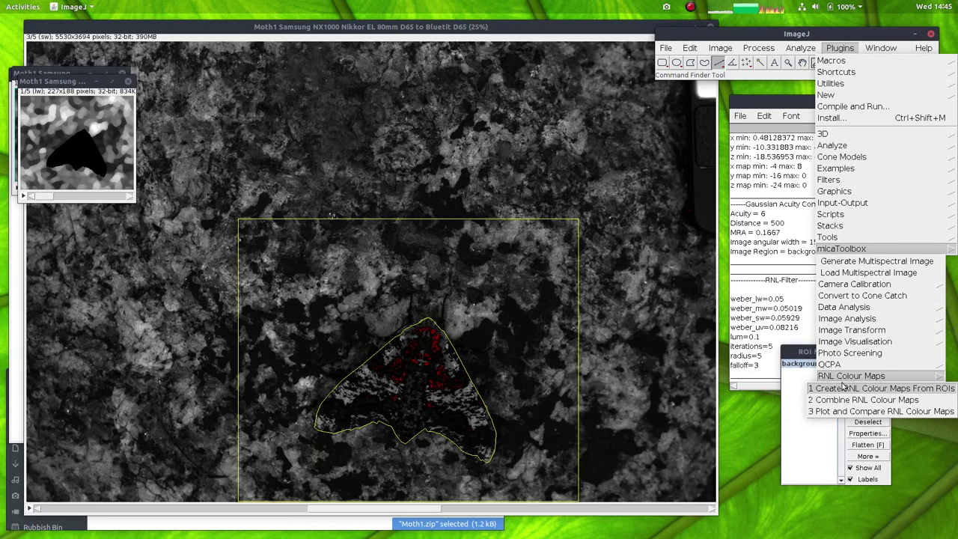
click(841, 390)
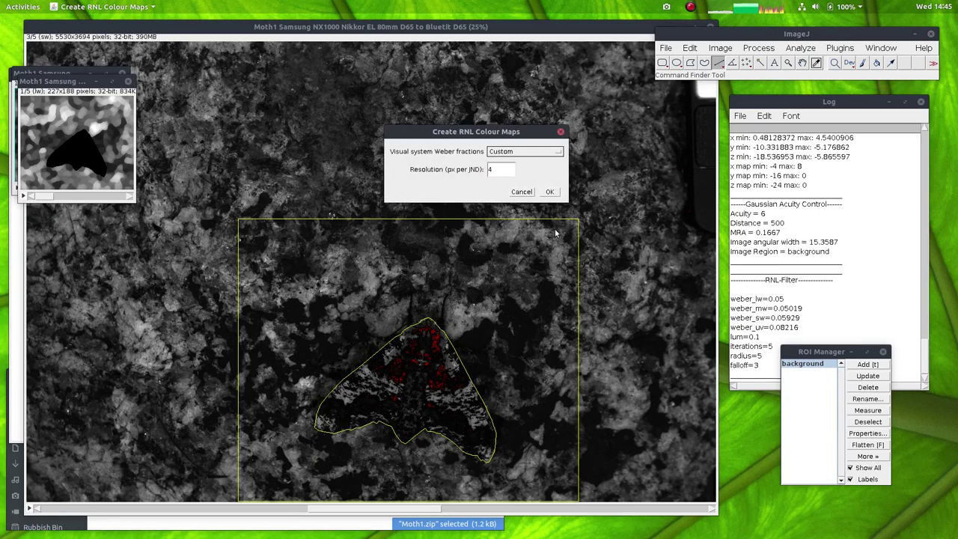
click(514, 153)
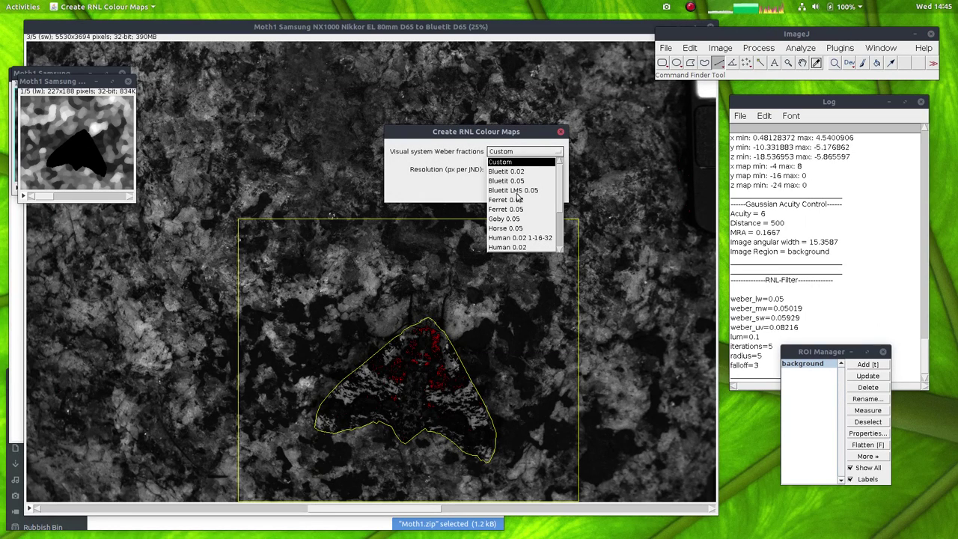
click(515, 181)
click(551, 193)
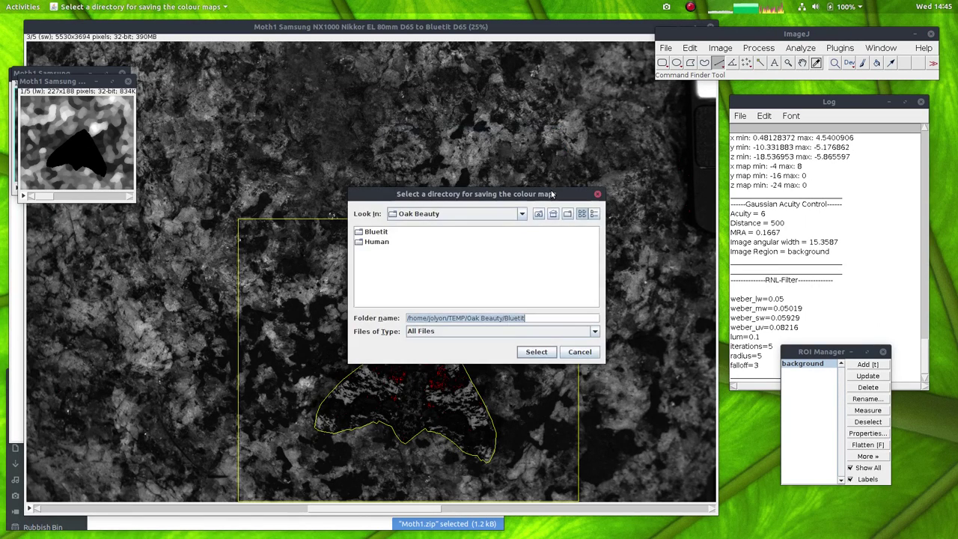
click(536, 351)
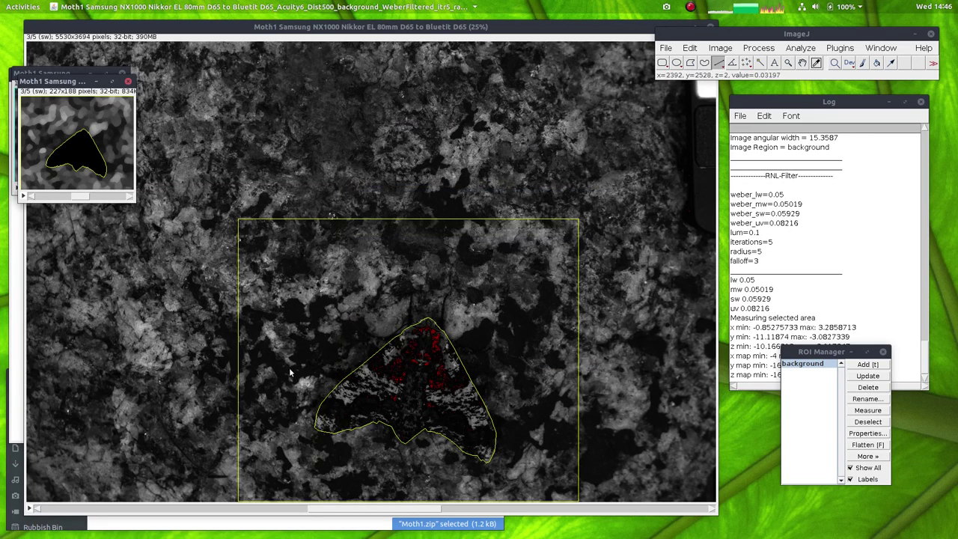
Step: Open the Bluetit folder in the file manager and check the saved colour map files
click(13, 491)
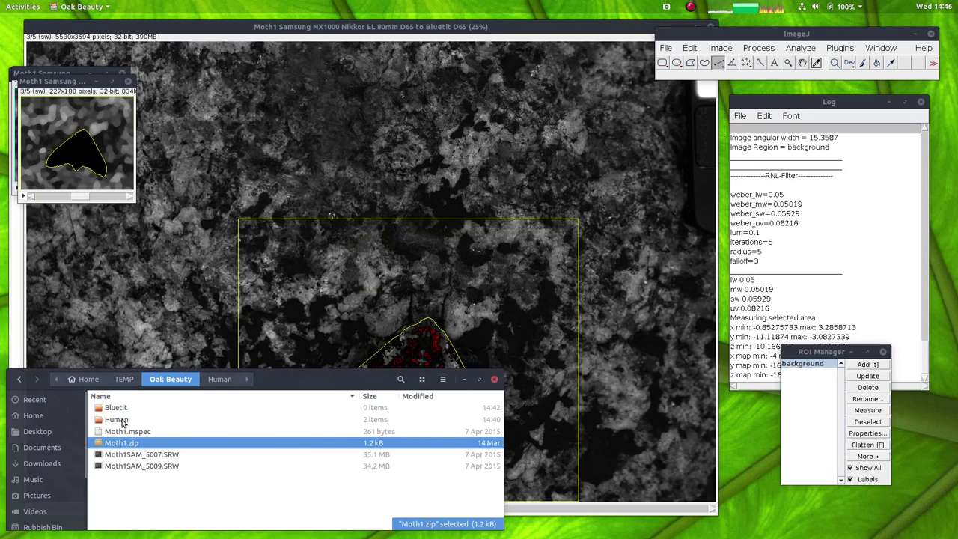
double_click(117, 408)
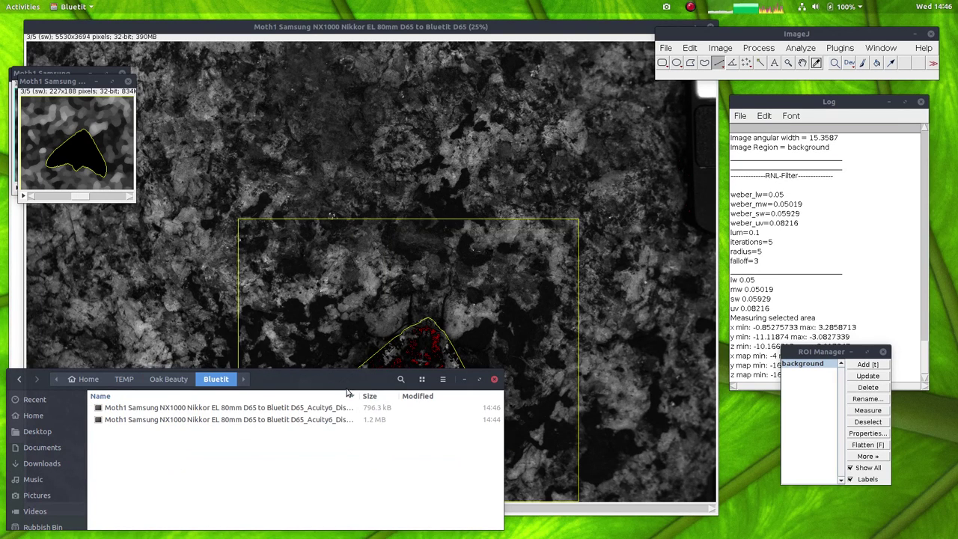
drag(360, 396, 313, 397)
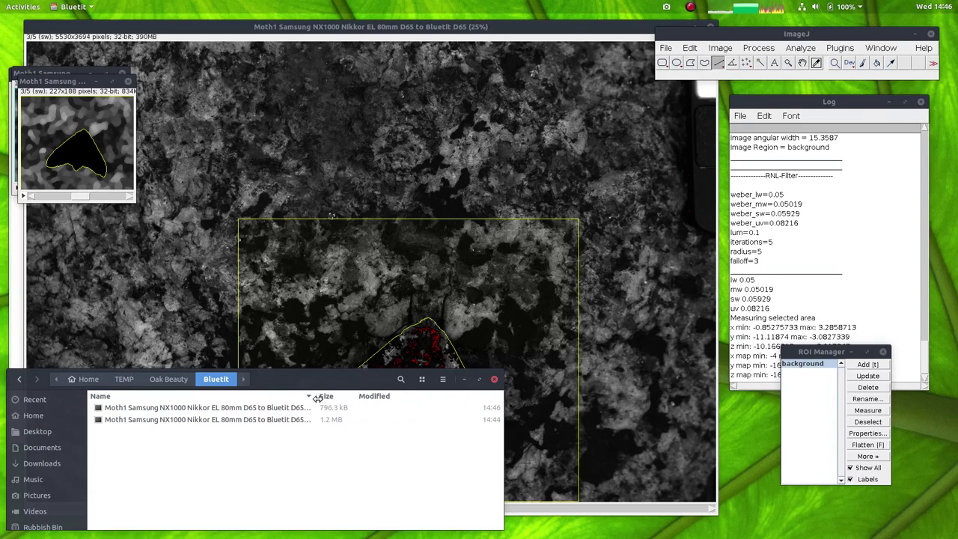
Step: Close the filtered and acuity-corrected background images without saving changes
click(128, 81)
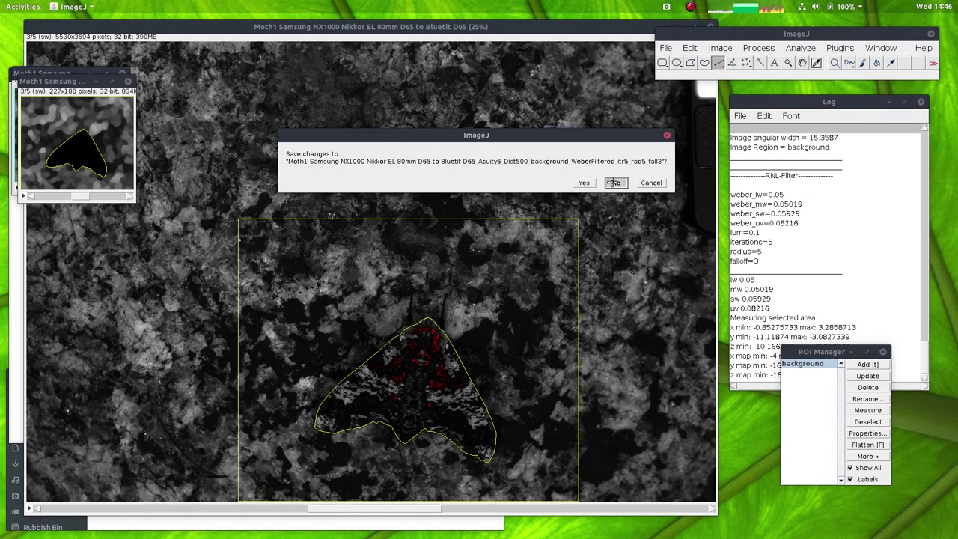
click(613, 183)
click(122, 72)
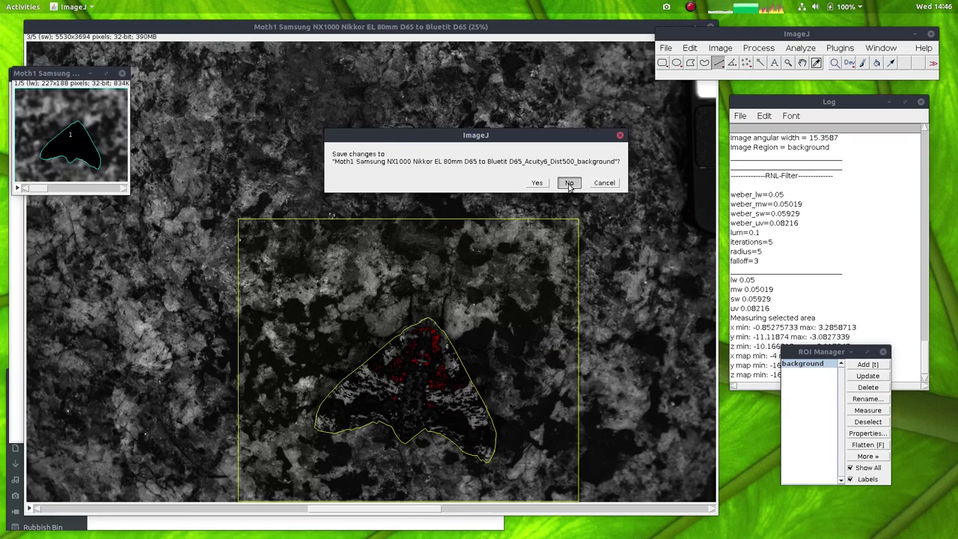
click(569, 184)
Step: Plot the colour maps from the Bluetit folder with figure title Bluetit, scale 8 and a Z-axis resolution of 1 JND using the colour palette
click(840, 50)
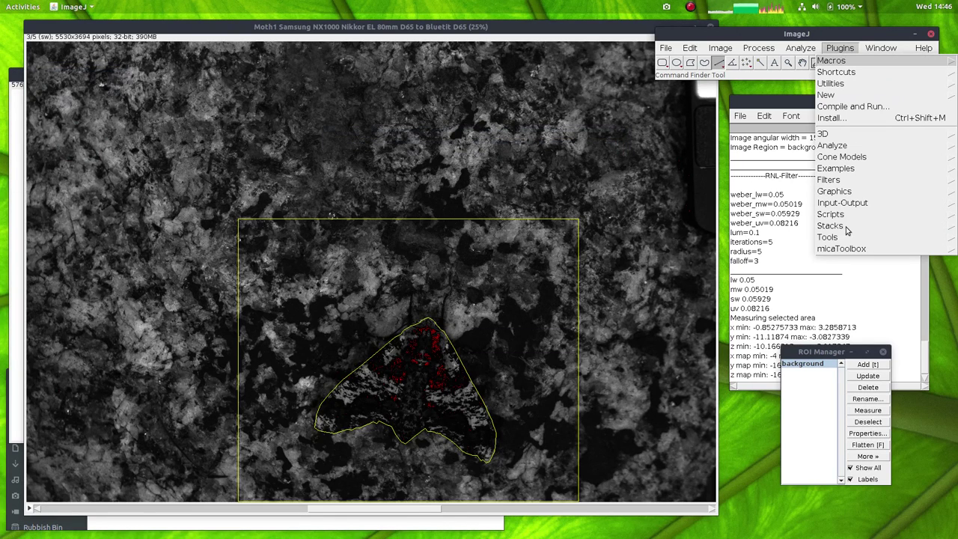
mouse_move(842, 250)
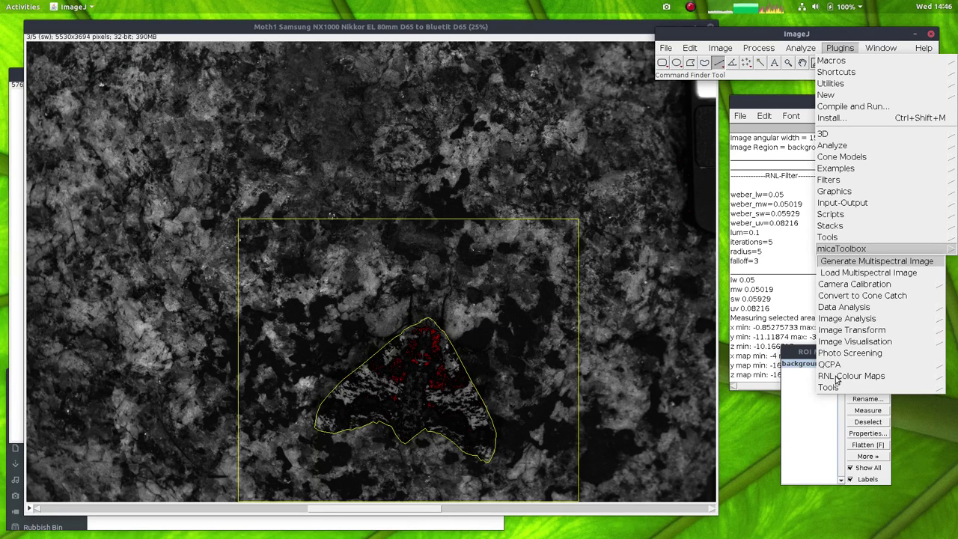
mouse_move(837, 380)
click(839, 413)
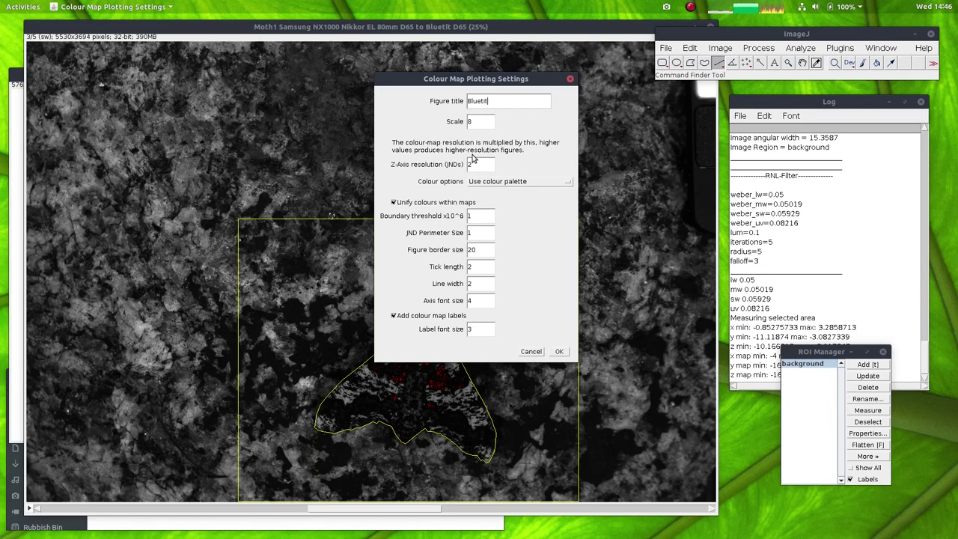
click(480, 164)
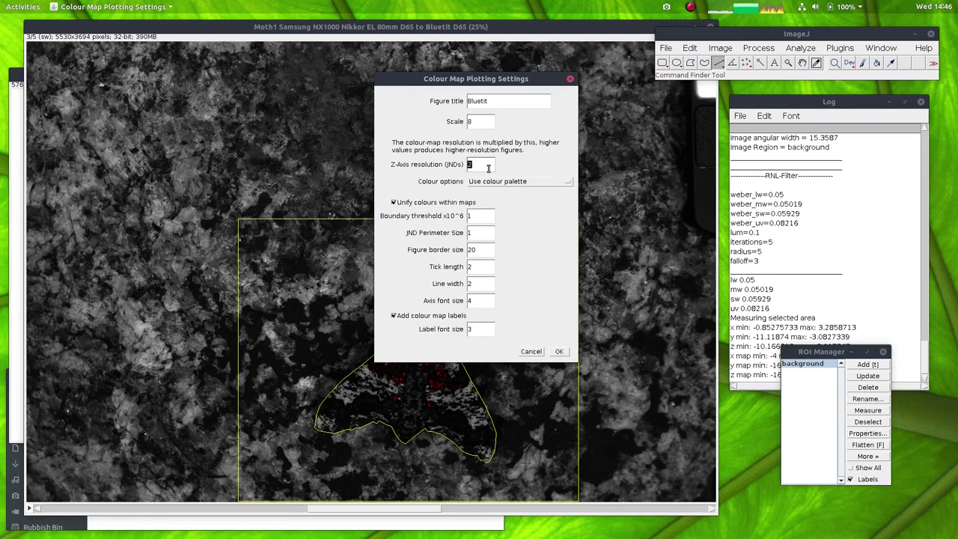
text(1)
click(560, 351)
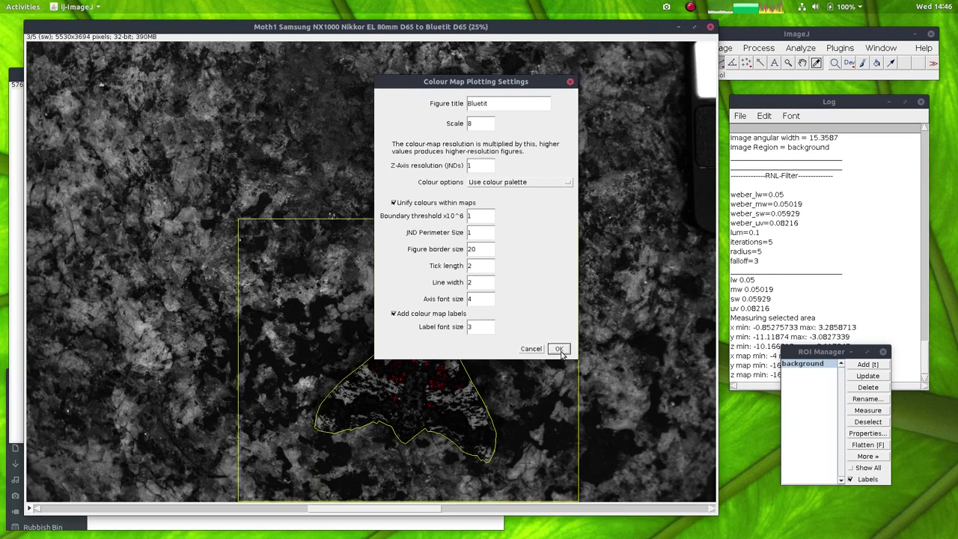
double_click(377, 233)
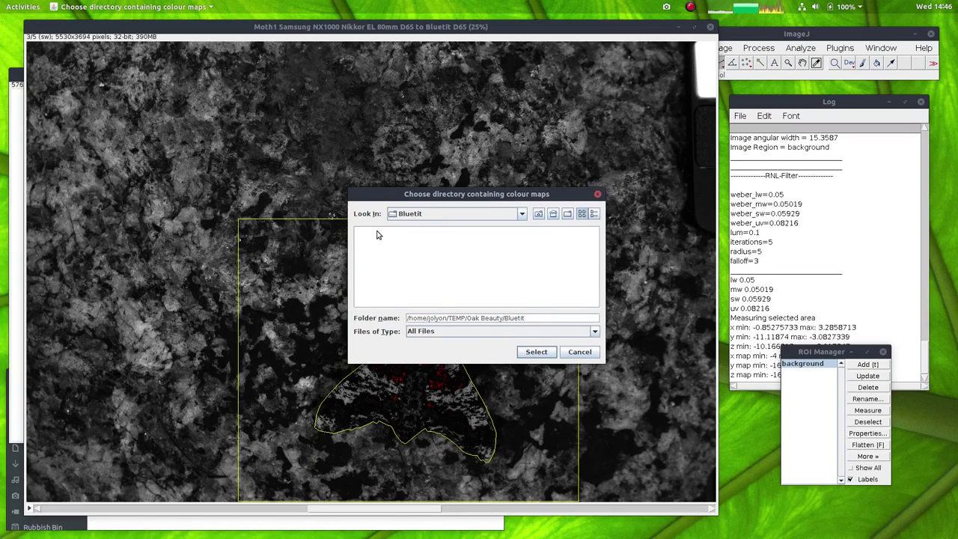
click(547, 351)
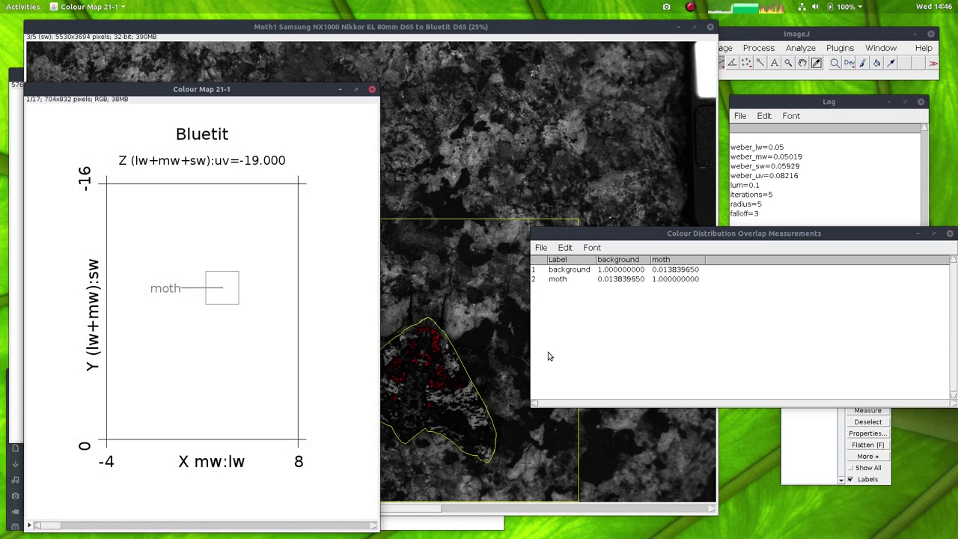
Step: Check the overlap between moth and background in the Colour Distribution Overlap Measurements table and reposition the Bluetit colour map window
drag(668, 233, 658, 231)
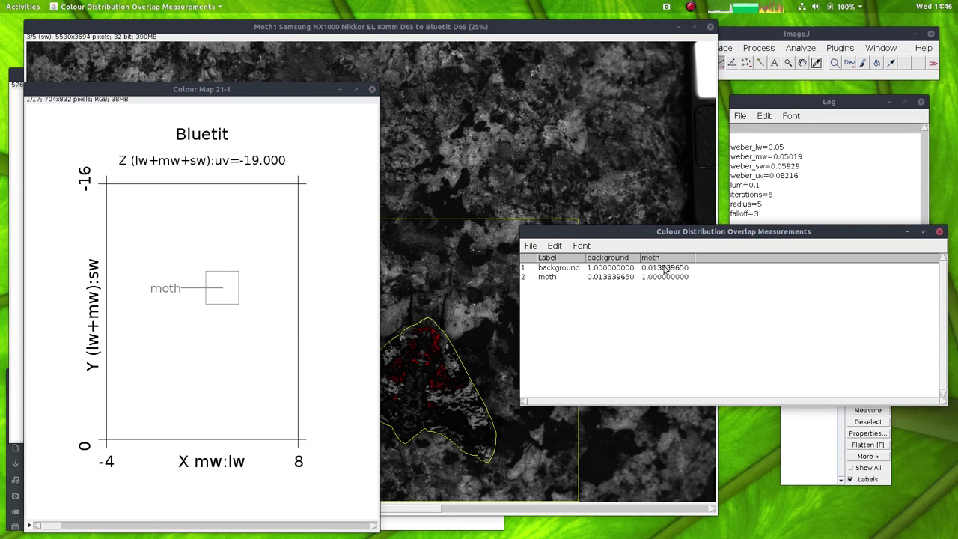
click(610, 281)
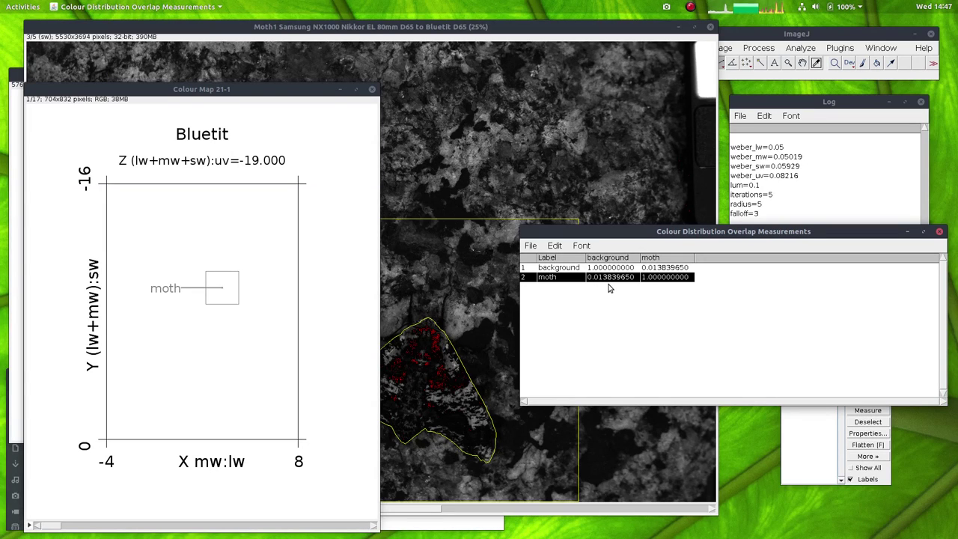
click(194, 97)
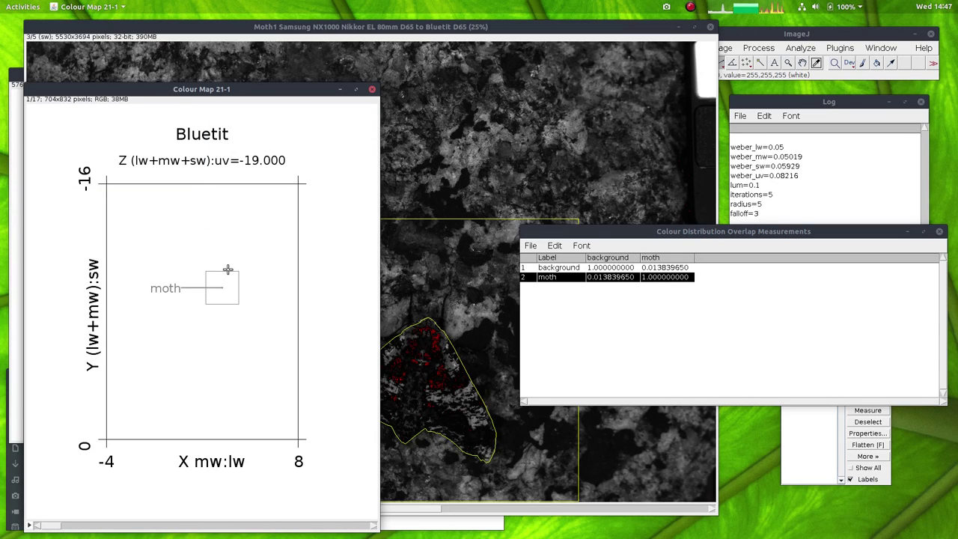
scroll(228, 269, down, 1)
scroll(226, 266, up, 1)
drag(199, 89, 229, 73)
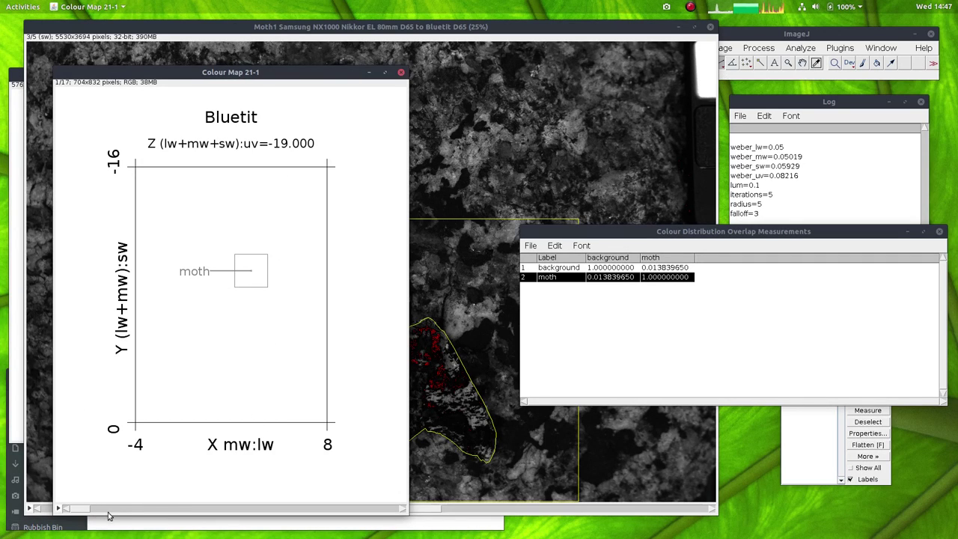
Step: Step through the Z slices of the Bluetit colour map to the last one, comparing moth and background distributions, and move the plot aside
drag(82, 509, 262, 515)
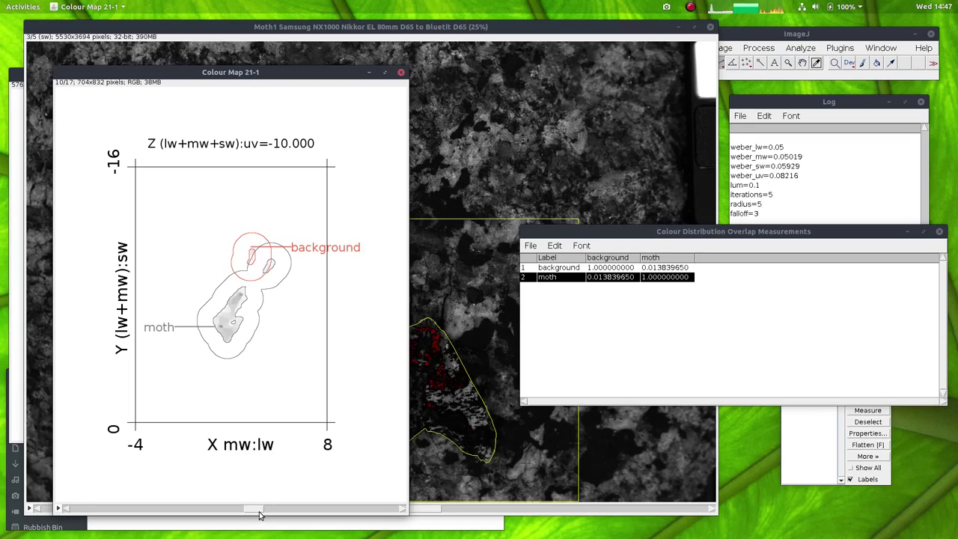
drag(260, 515, 249, 515)
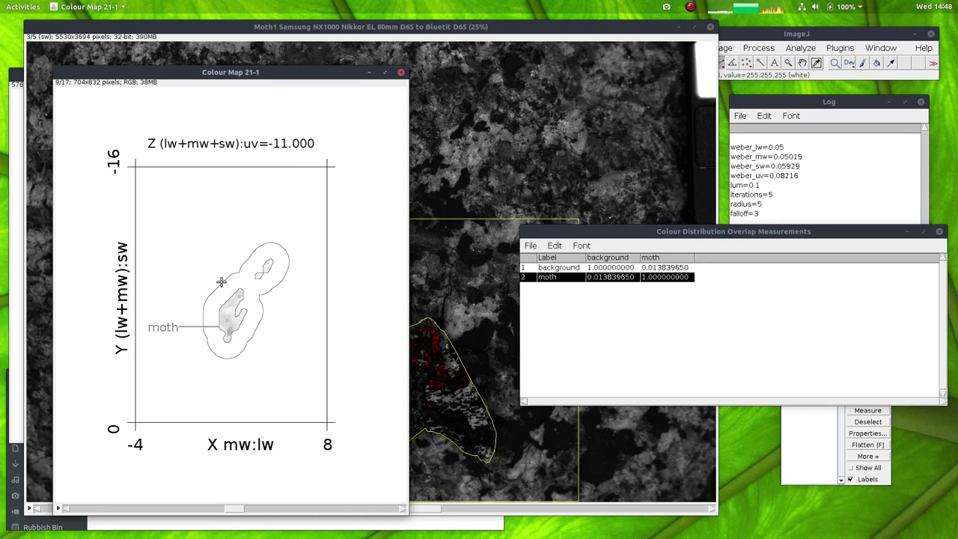
drag(239, 511, 256, 511)
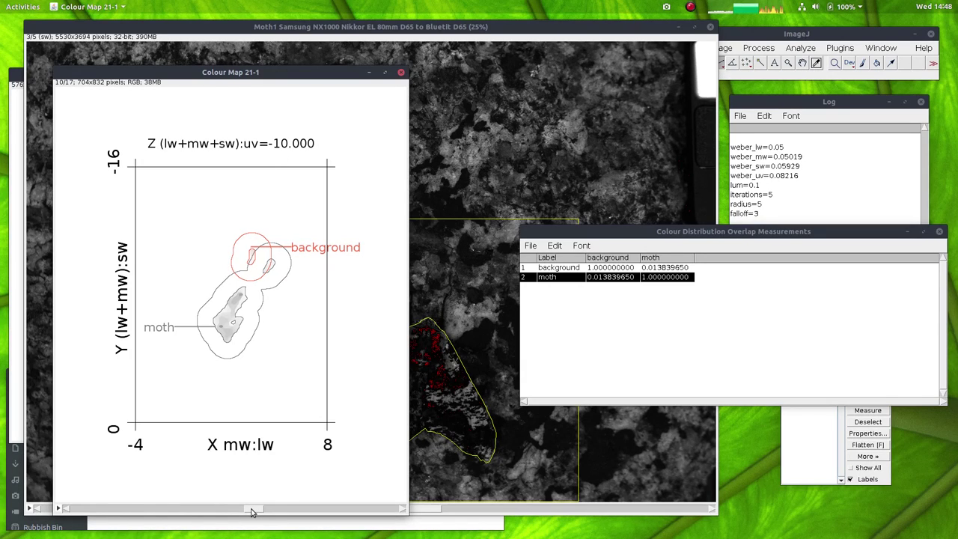
drag(252, 512, 281, 512)
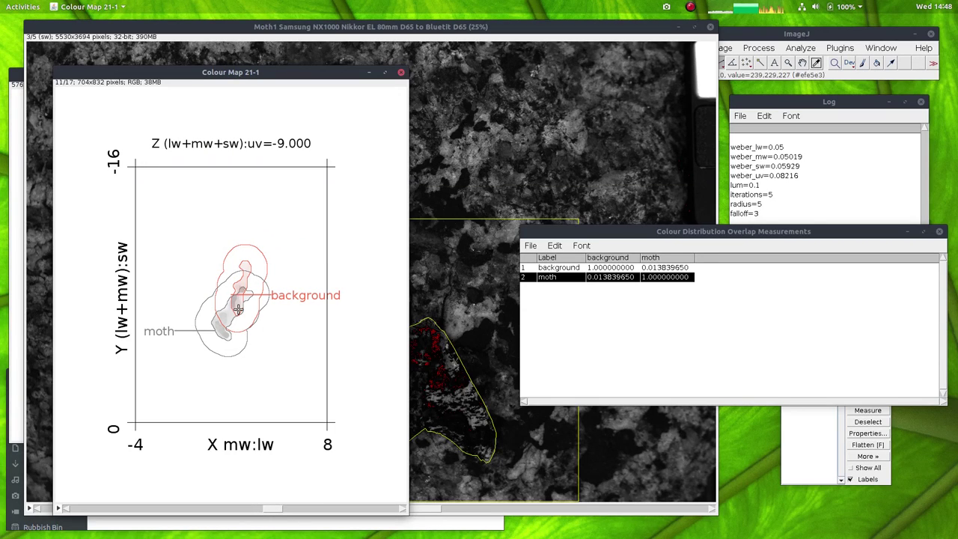
drag(274, 511, 366, 509)
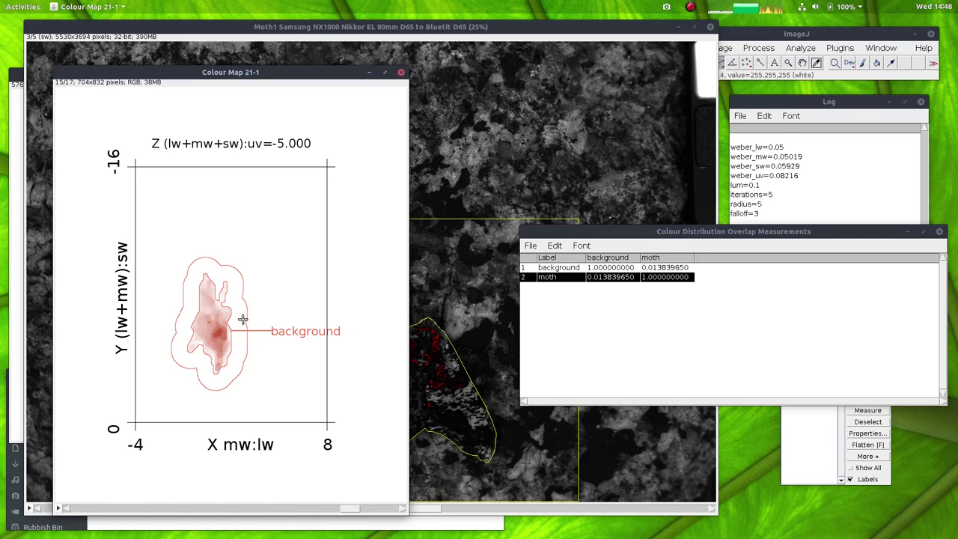
drag(368, 510, 399, 509)
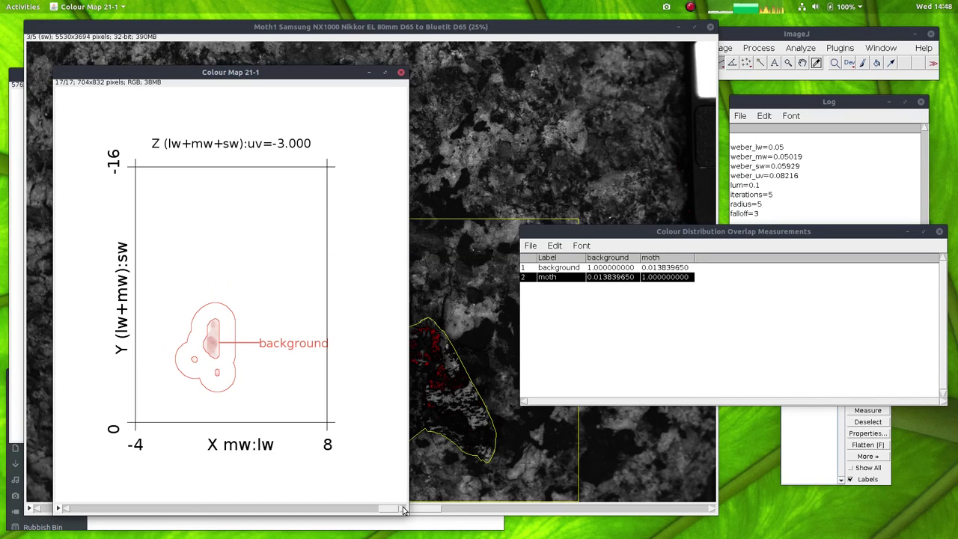
drag(192, 69, 564, 68)
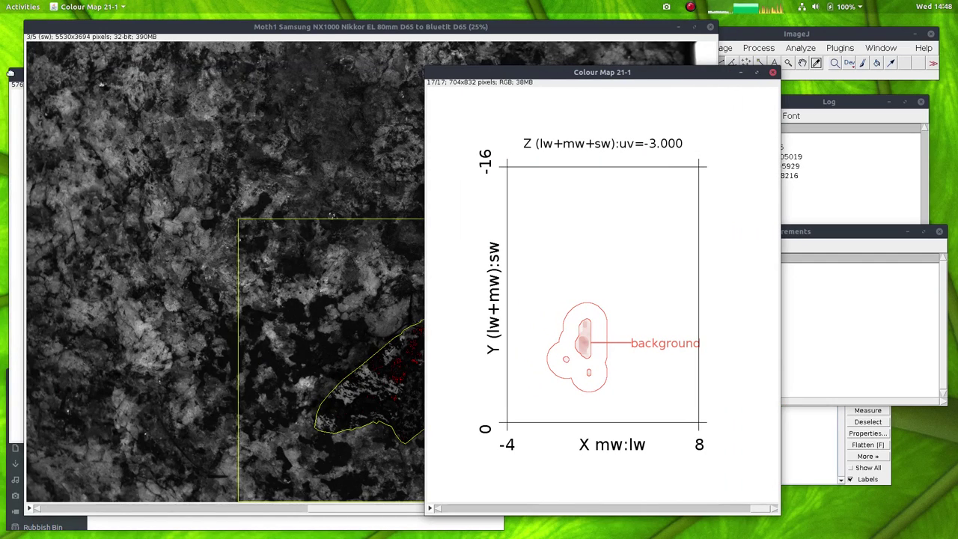